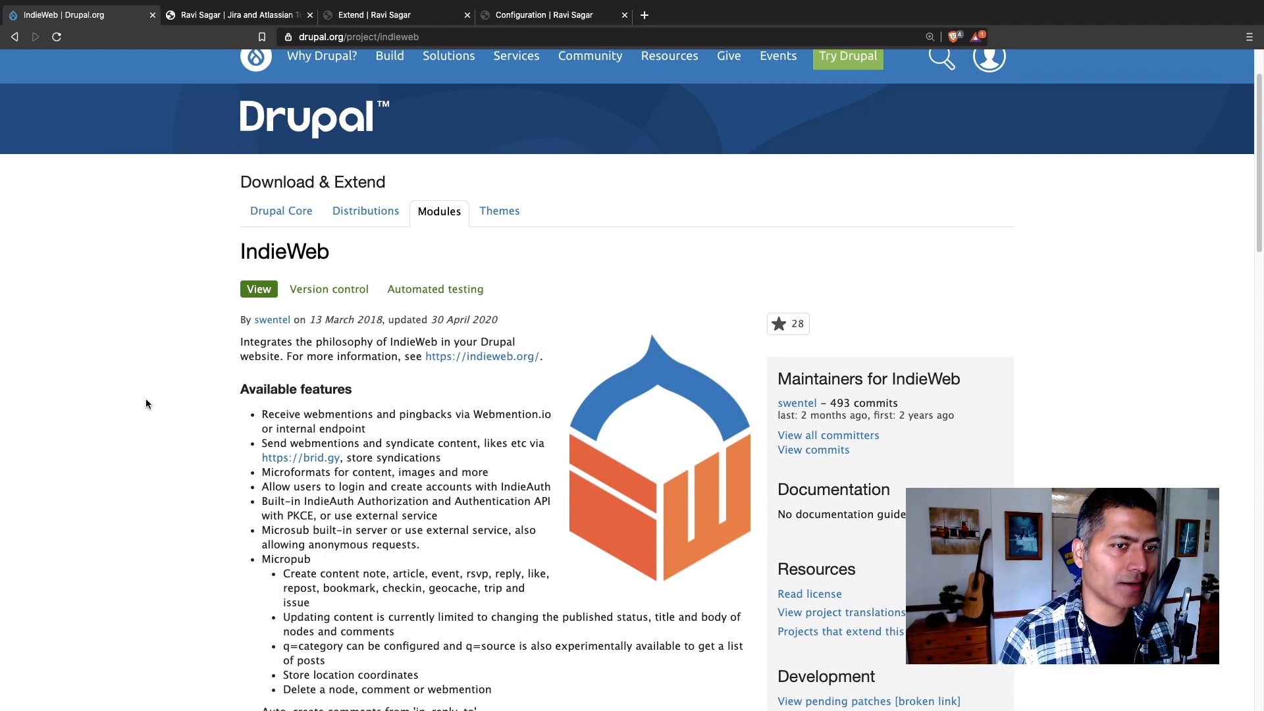
Review the IndieWeb module's project page, covering its available features, release guidance and Composer dependencies.
{"action": "scroll", "coordinate": [146, 404], "scroll_direction": "down", "scroll_amount": 1}
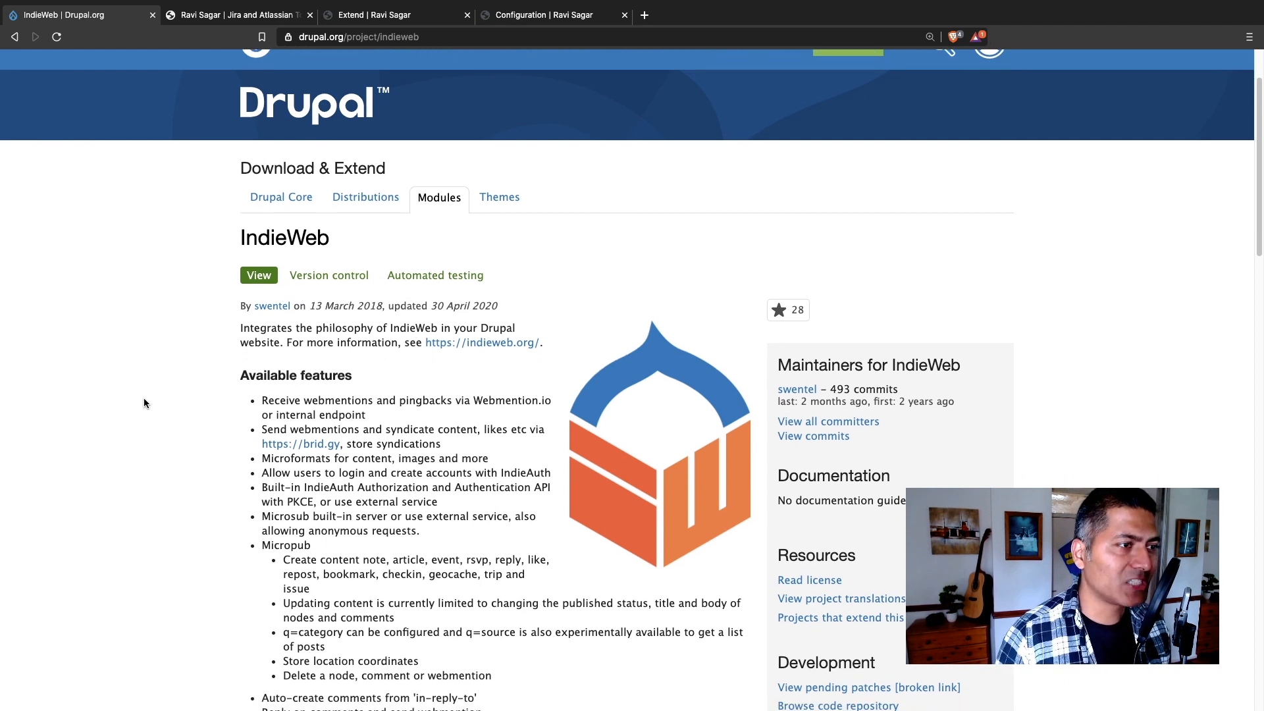
{"action": "scroll", "coordinate": [152, 395], "scroll_direction": "down", "scroll_amount": 2}
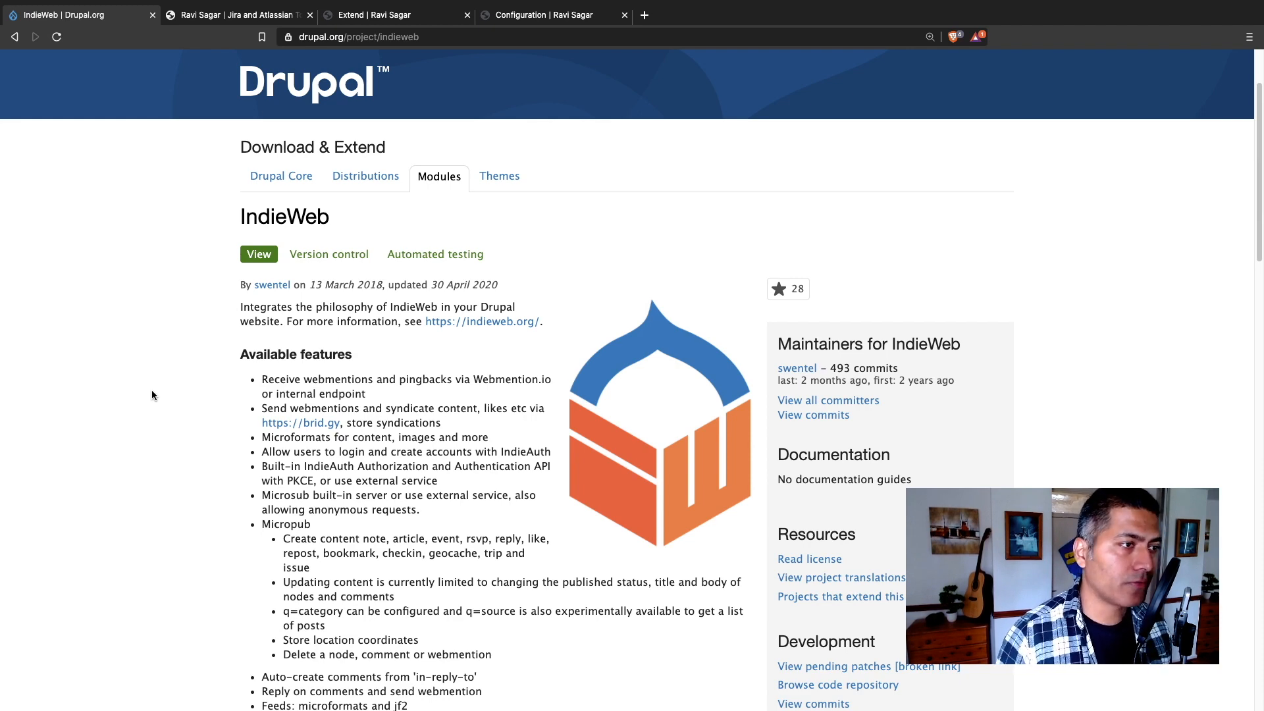
{"action": "scroll", "coordinate": [152, 395], "scroll_direction": "down", "scroll_amount": 3}
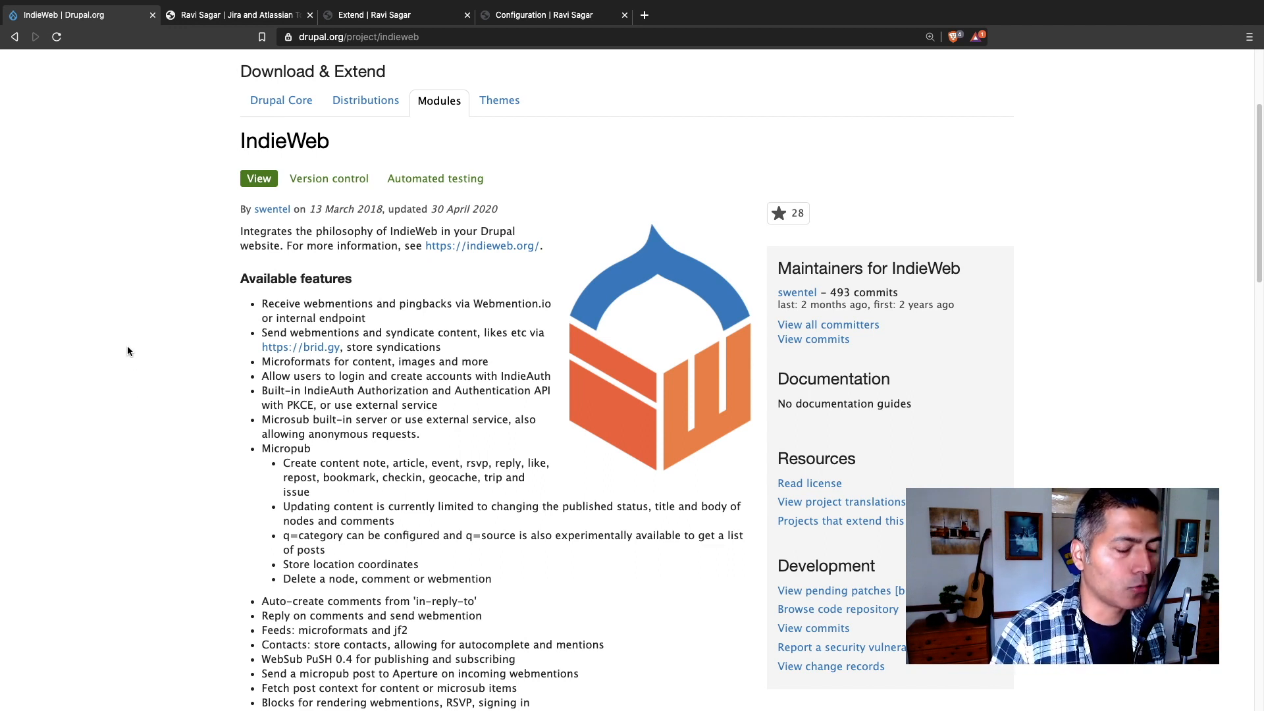
{"action": "scroll", "coordinate": [128, 349], "scroll_direction": "down", "scroll_amount": 1}
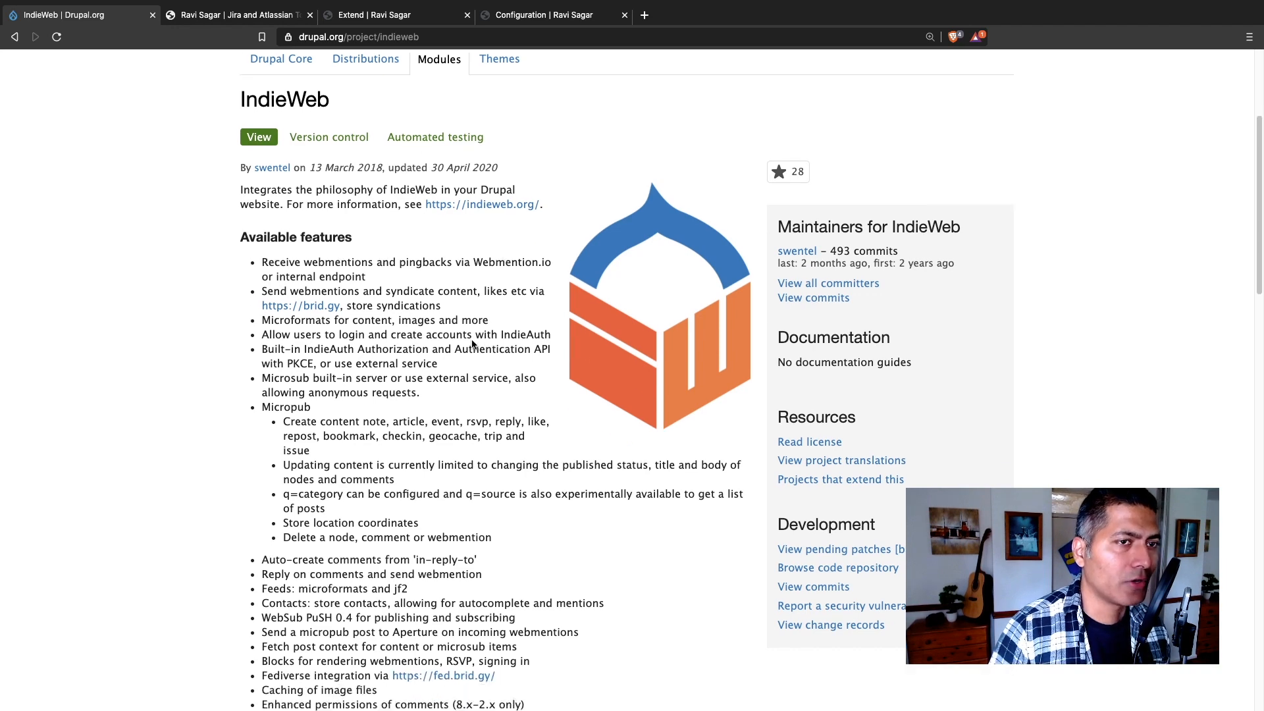
{"action": "scroll", "coordinate": [346, 339], "scroll_direction": "up", "scroll_amount": 6}
{"action": "scroll", "coordinate": [342, 340], "scroll_direction": "down", "scroll_amount": 6}
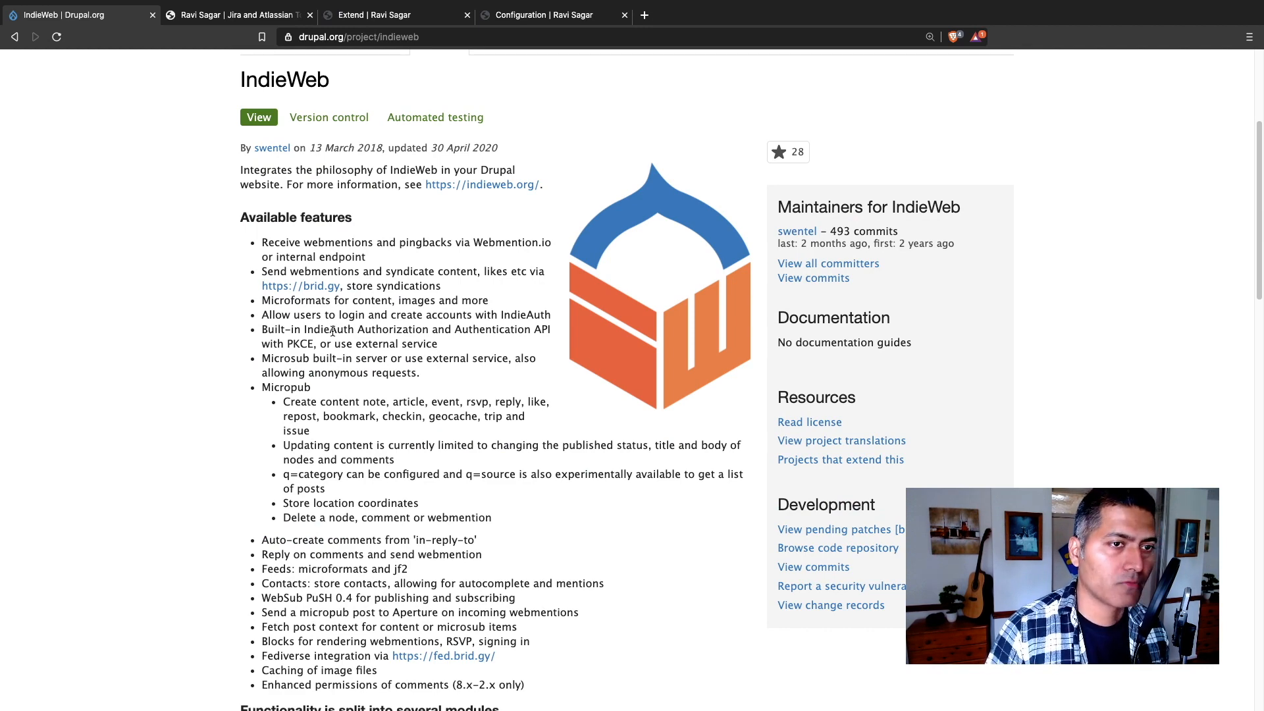
{"action": "scroll", "coordinate": [195, 317], "scroll_direction": "down", "scroll_amount": 6}
{"action": "scroll", "coordinate": [194, 320], "scroll_direction": "down", "scroll_amount": 6}
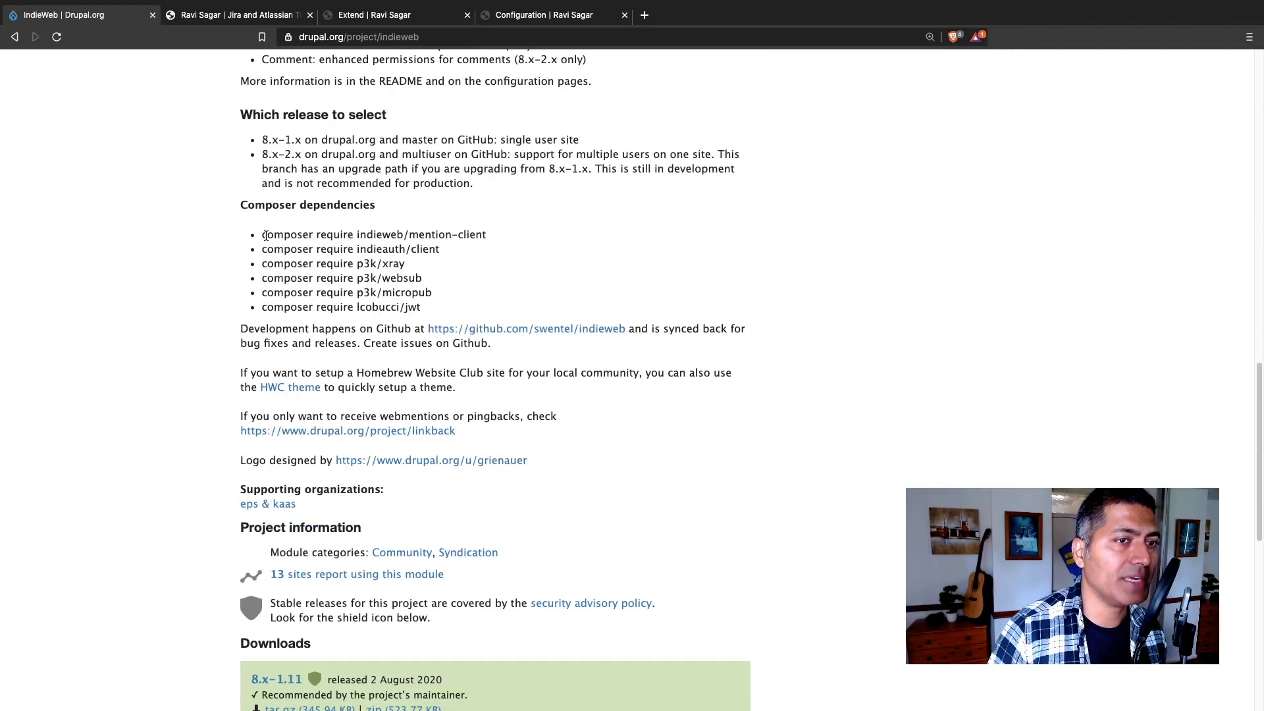
{"action": "left_click_drag", "start_coordinate": [264, 235], "coordinate": [434, 310]}
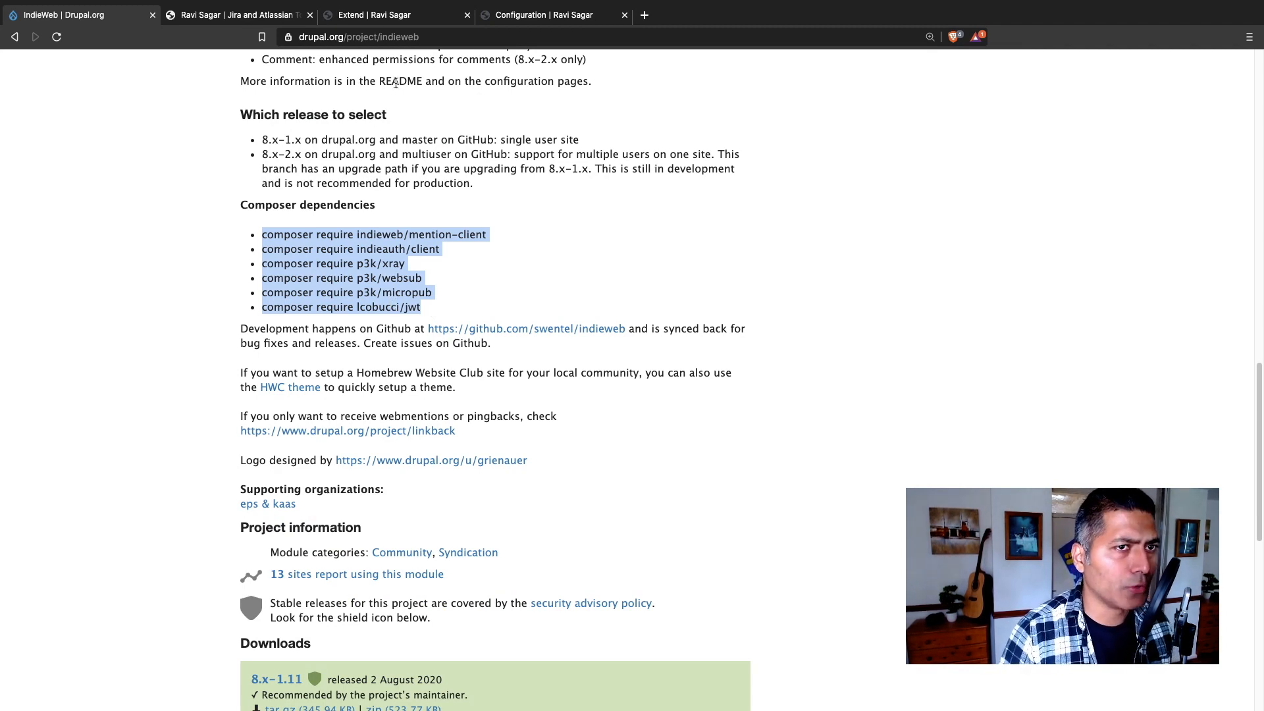
Place the site's Extend page right after the Drupal.org page and review the modules in the IndieWeb group.
{"action": "left_click_drag", "start_coordinate": [408, 20], "coordinate": [264, 35]}
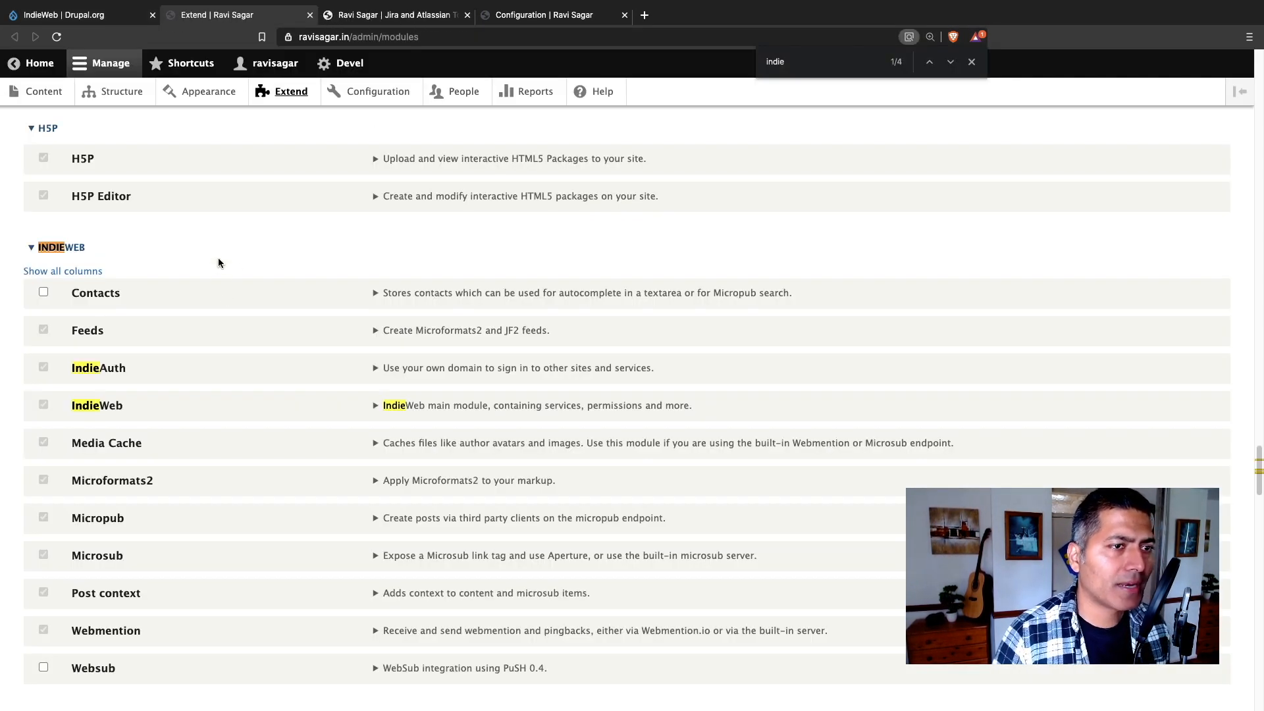
{"action": "scroll", "coordinate": [200, 268], "scroll_direction": "down", "scroll_amount": 2}
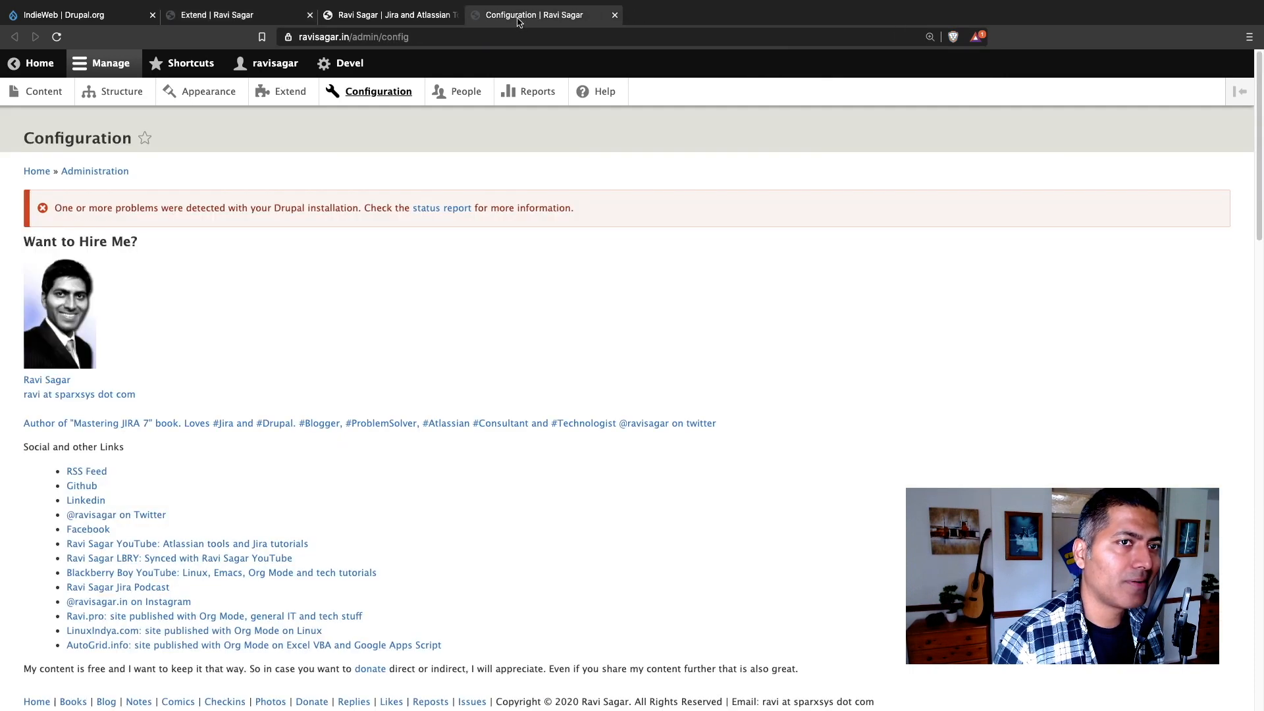
Place the Configuration page right after the Extend page and open the IndieWeb settings under Web services.
{"action": "left_click_drag", "start_coordinate": [548, 19], "coordinate": [428, 33]}
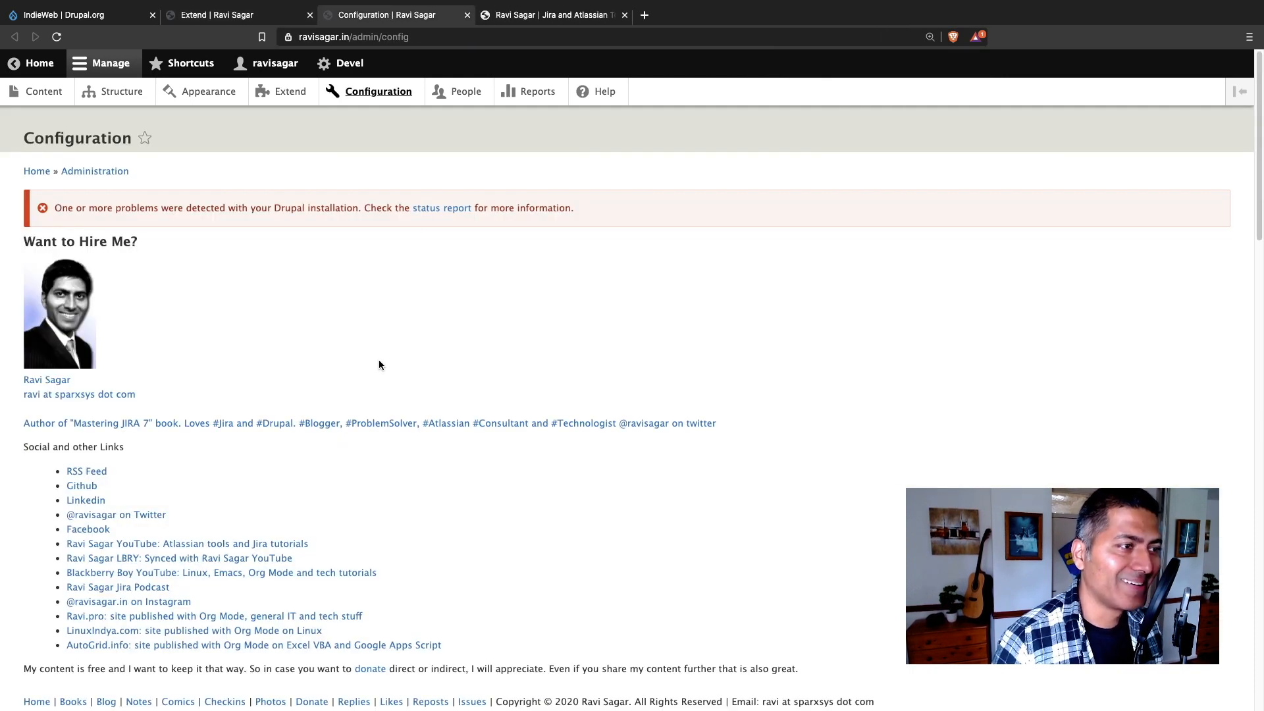
{"action": "scroll", "coordinate": [379, 365], "scroll_direction": "down", "scroll_amount": 10}
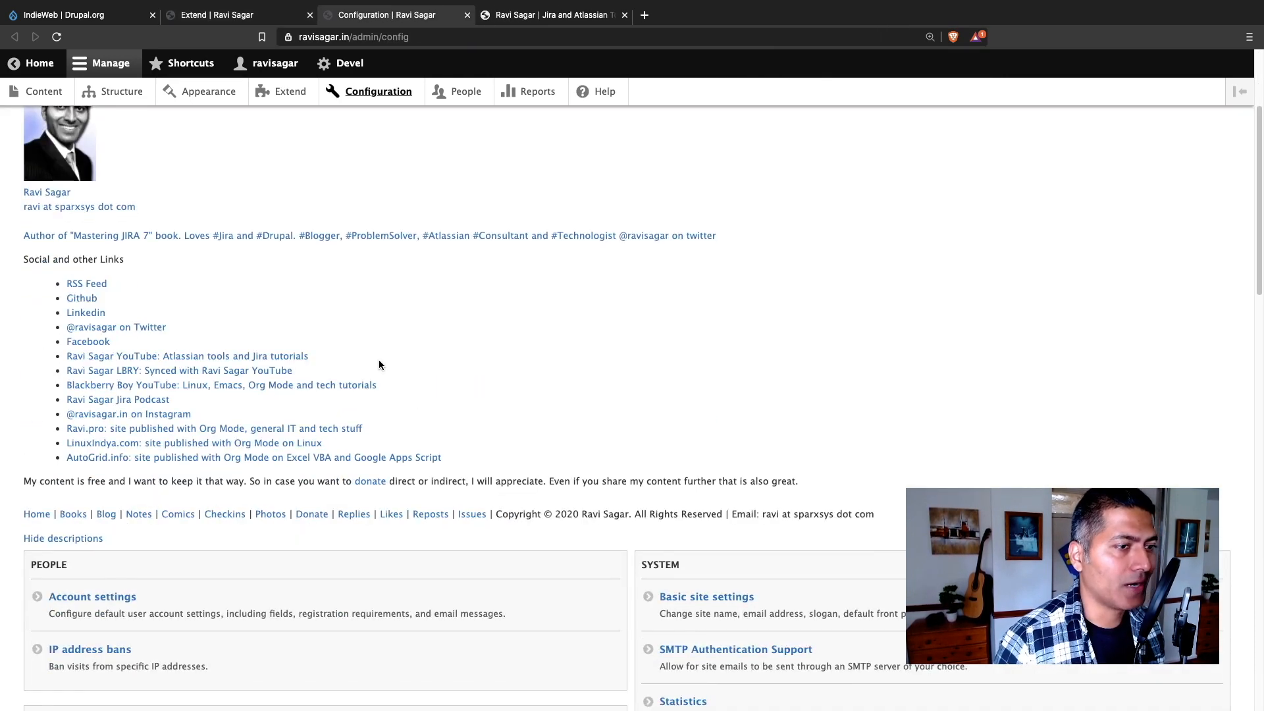
{"action": "scroll", "coordinate": [379, 364], "scroll_direction": "down", "scroll_amount": 15}
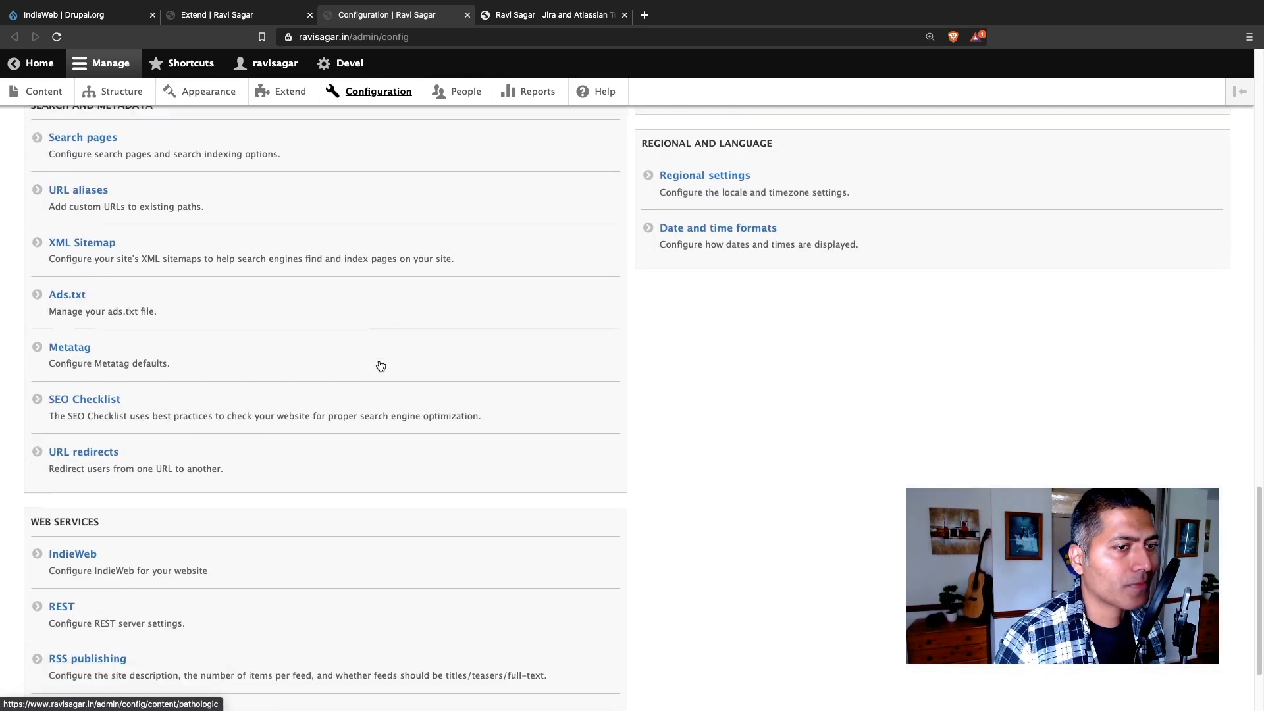
{"action": "left_click", "coordinate": [83, 441]}
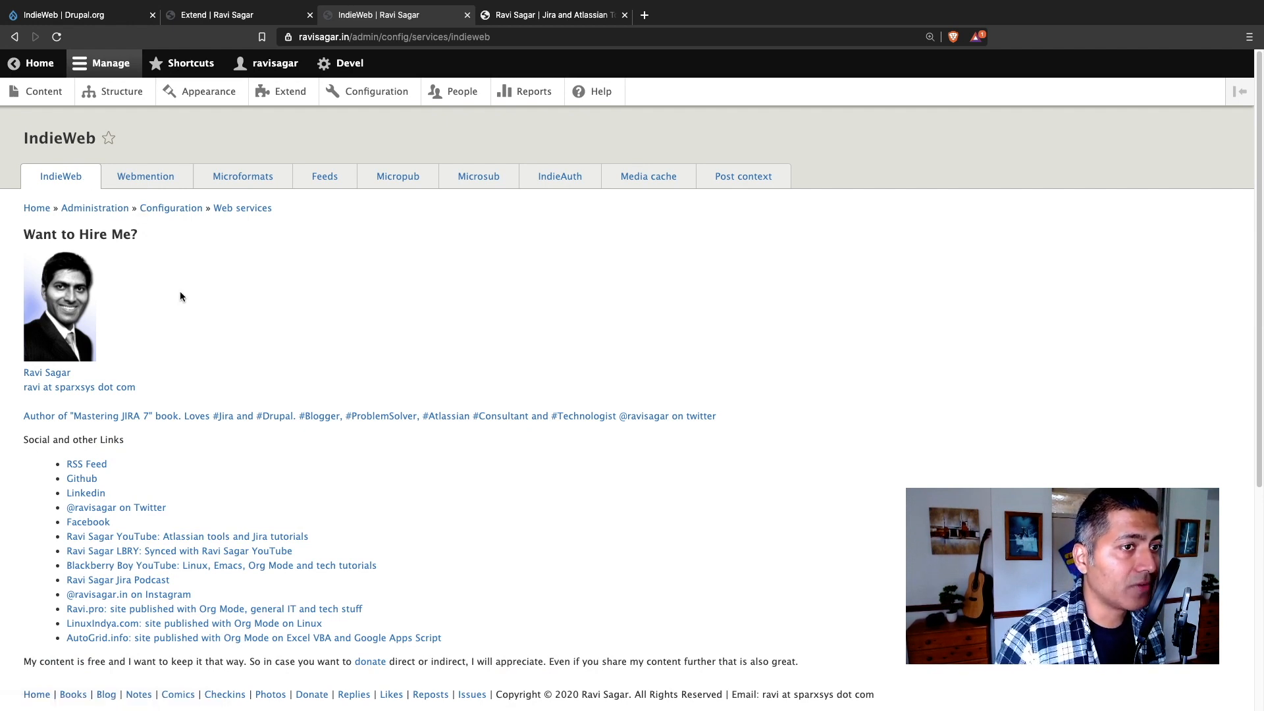
Review the IndieWeb overview page, including its introduction, testing tools and useful additional modules.
{"action": "left_click_drag", "start_coordinate": [28, 236], "coordinate": [467, 436]}
{"action": "left_click", "coordinate": [479, 485]}
{"action": "scroll", "coordinate": [426, 456], "scroll_direction": "down", "scroll_amount": 5}
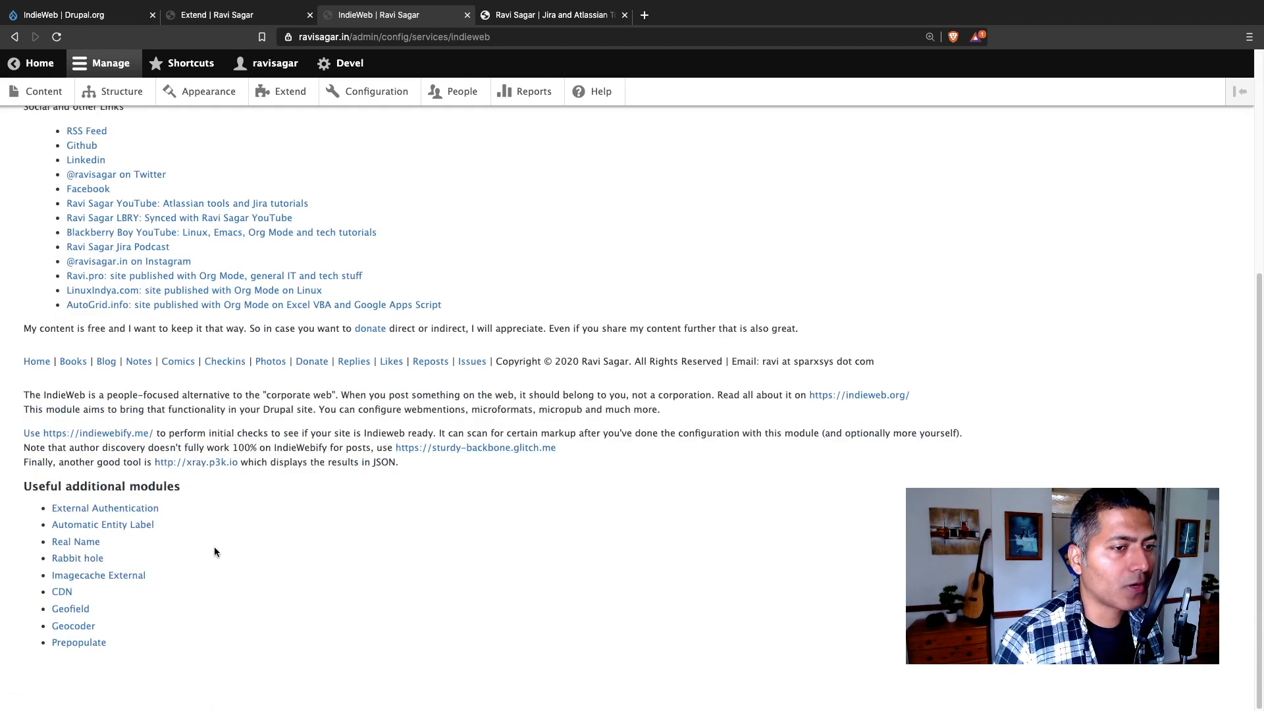
{"action": "scroll", "coordinate": [463, 485], "scroll_direction": "up", "scroll_amount": 5}
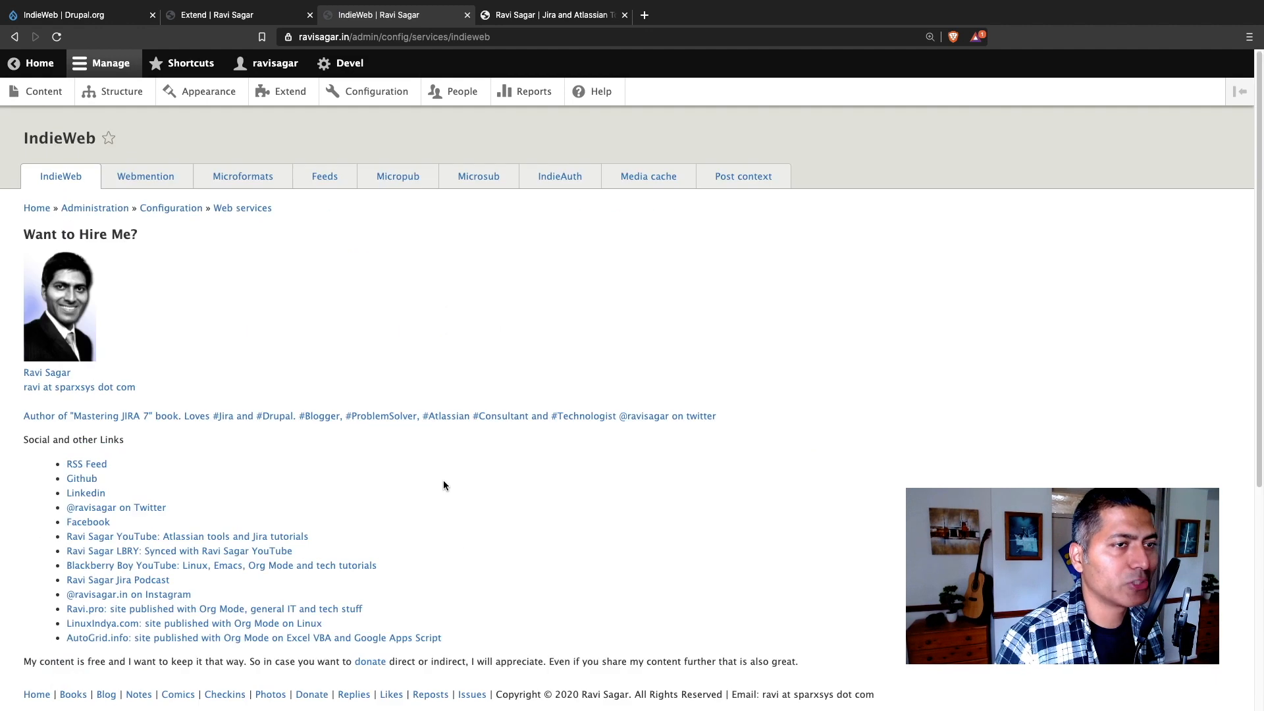
Open the Webmention settings and examine the receiving options for webmentions, pingbacks, blocked domains and the owning user id.
{"action": "left_click", "coordinate": [170, 177]}
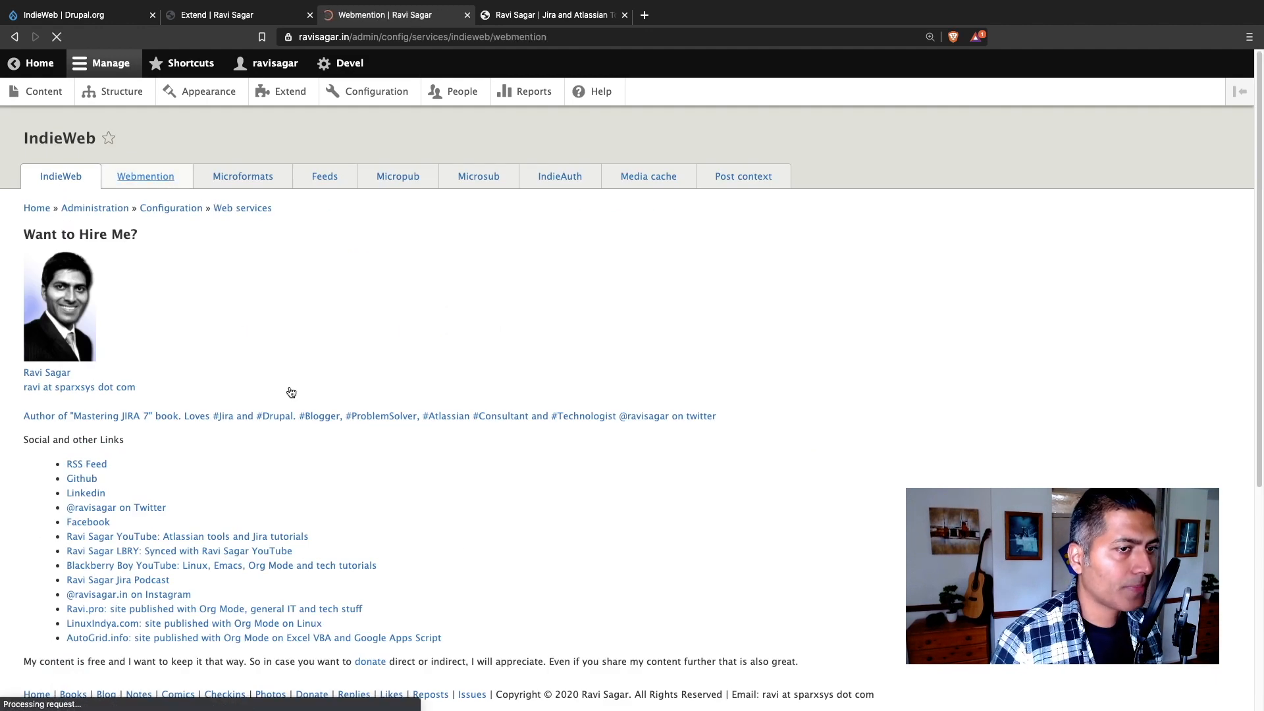
{"action": "scroll", "coordinate": [288, 388], "scroll_direction": "down", "scroll_amount": 8}
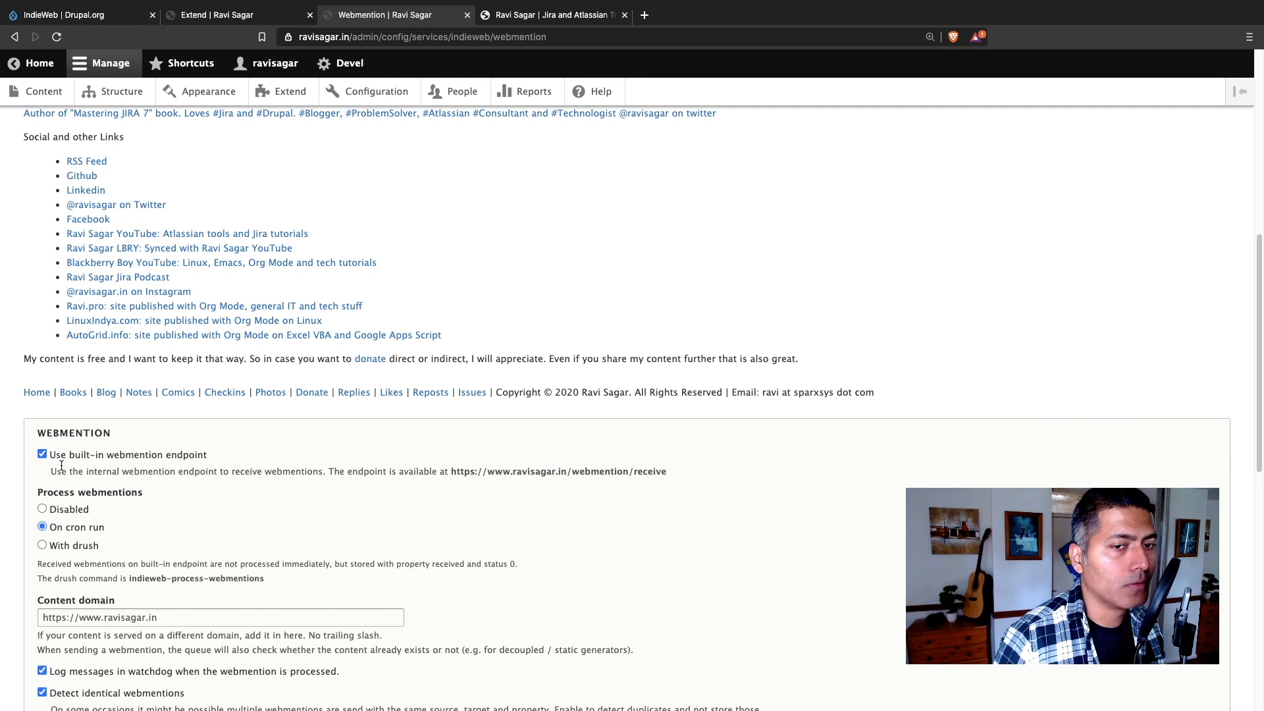
{"action": "scroll", "coordinate": [500, 474], "scroll_direction": "down", "scroll_amount": 4}
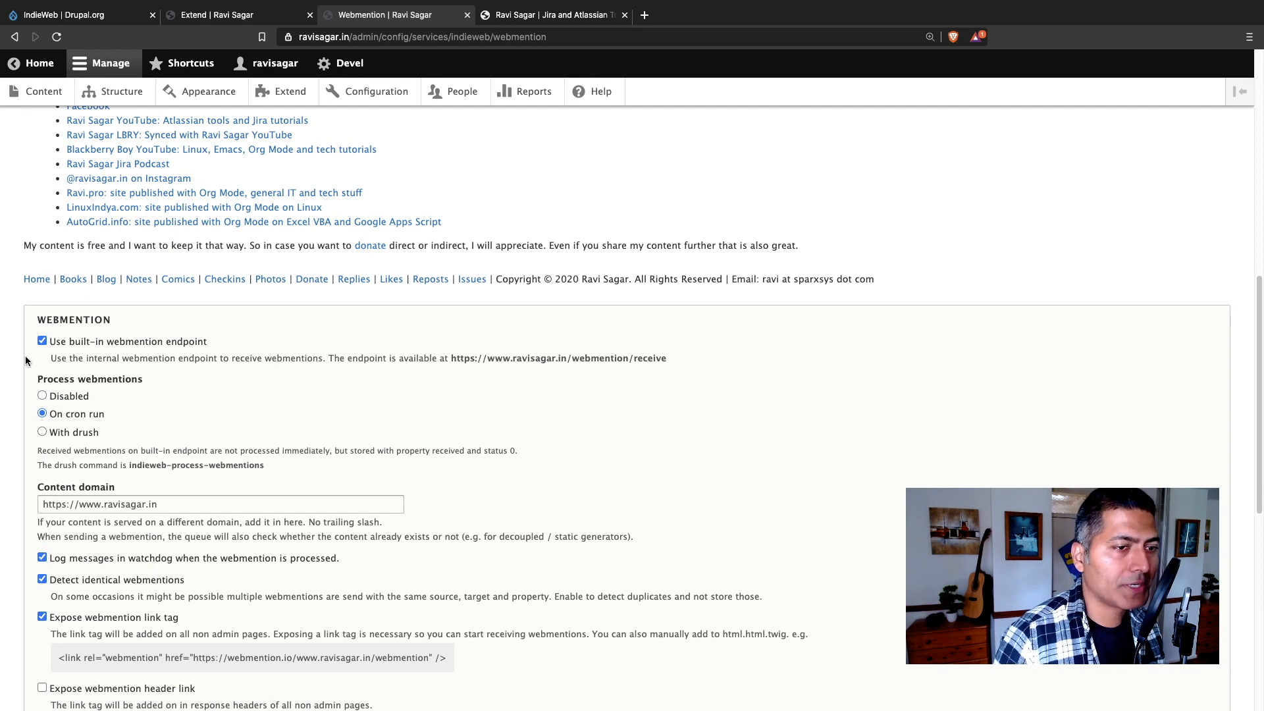
{"action": "scroll", "coordinate": [57, 414], "scroll_direction": "down", "scroll_amount": 1}
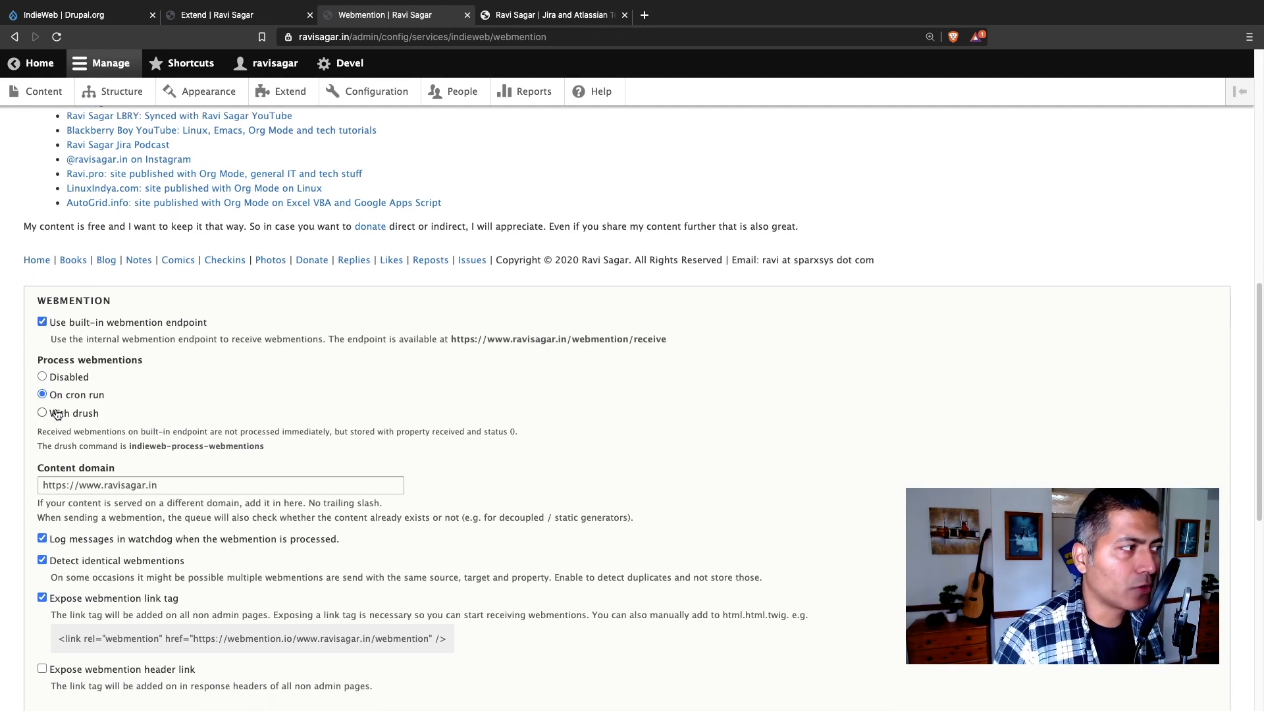
{"action": "scroll", "coordinate": [57, 414], "scroll_direction": "down", "scroll_amount": 3}
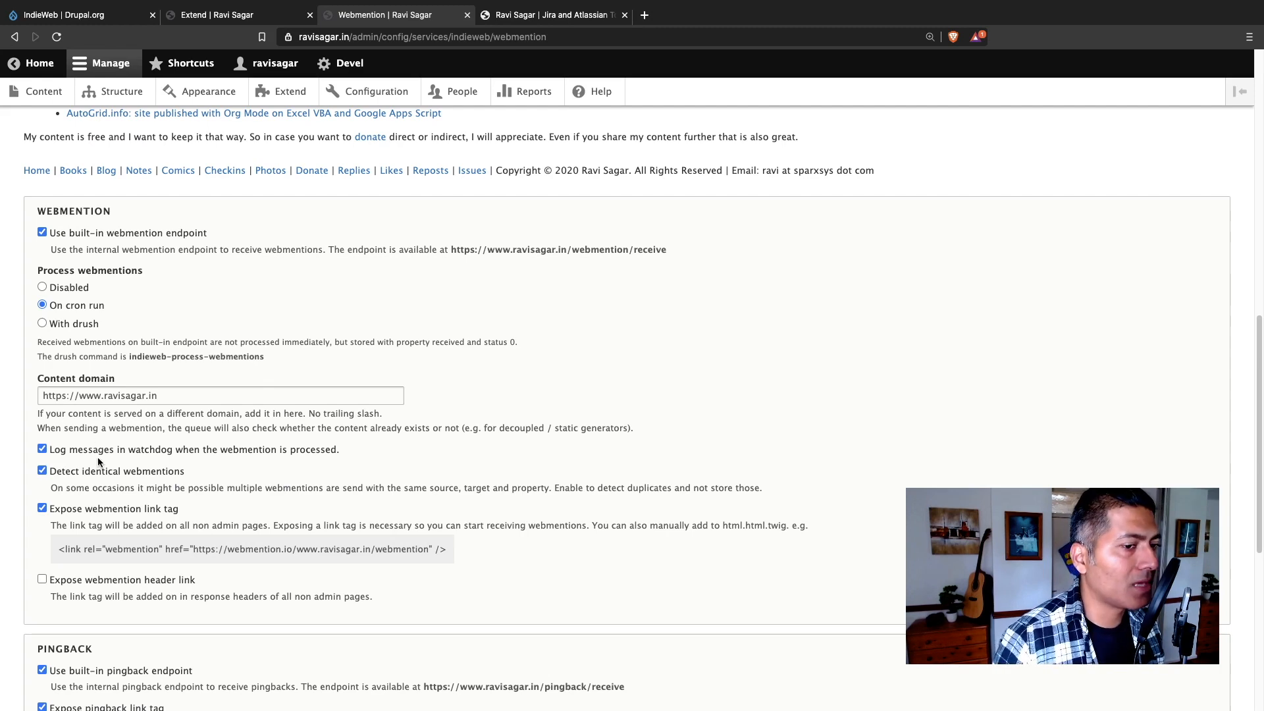
{"action": "scroll", "coordinate": [97, 461], "scroll_direction": "down", "scroll_amount": 2}
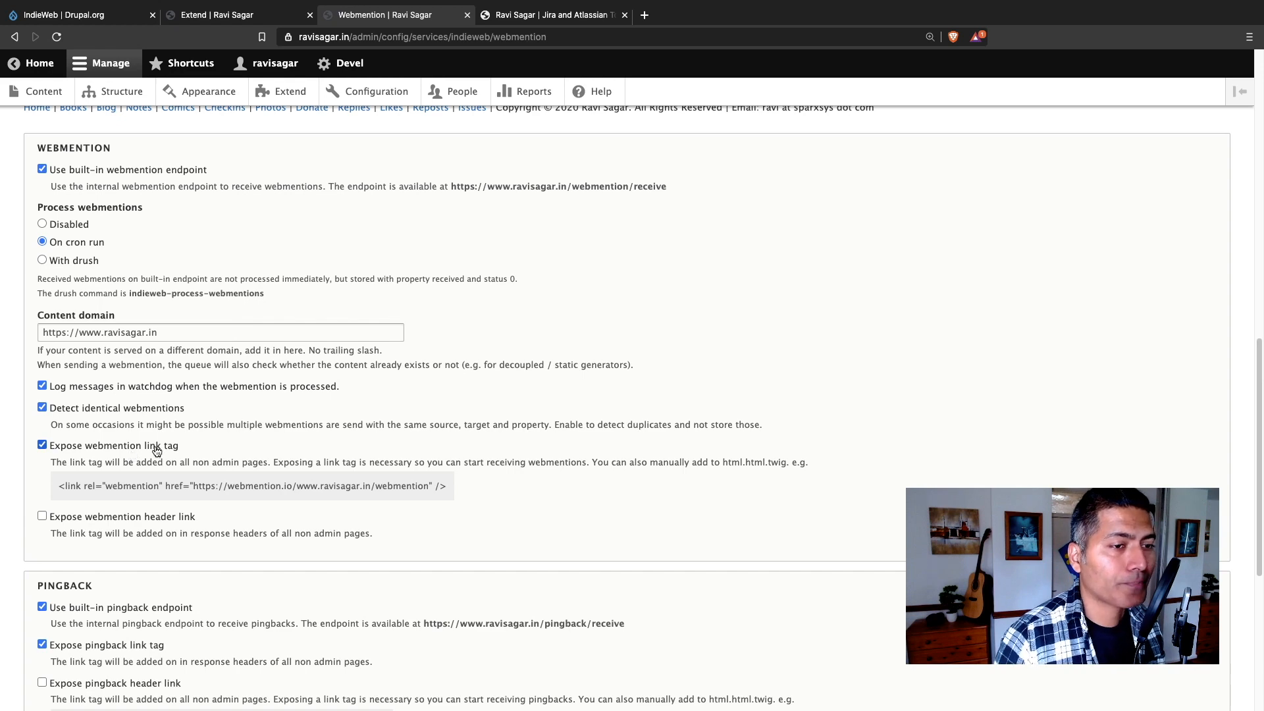
{"action": "scroll", "coordinate": [168, 453], "scroll_direction": "down", "scroll_amount": 3}
{"action": "scroll", "coordinate": [169, 451], "scroll_direction": "down", "scroll_amount": 3}
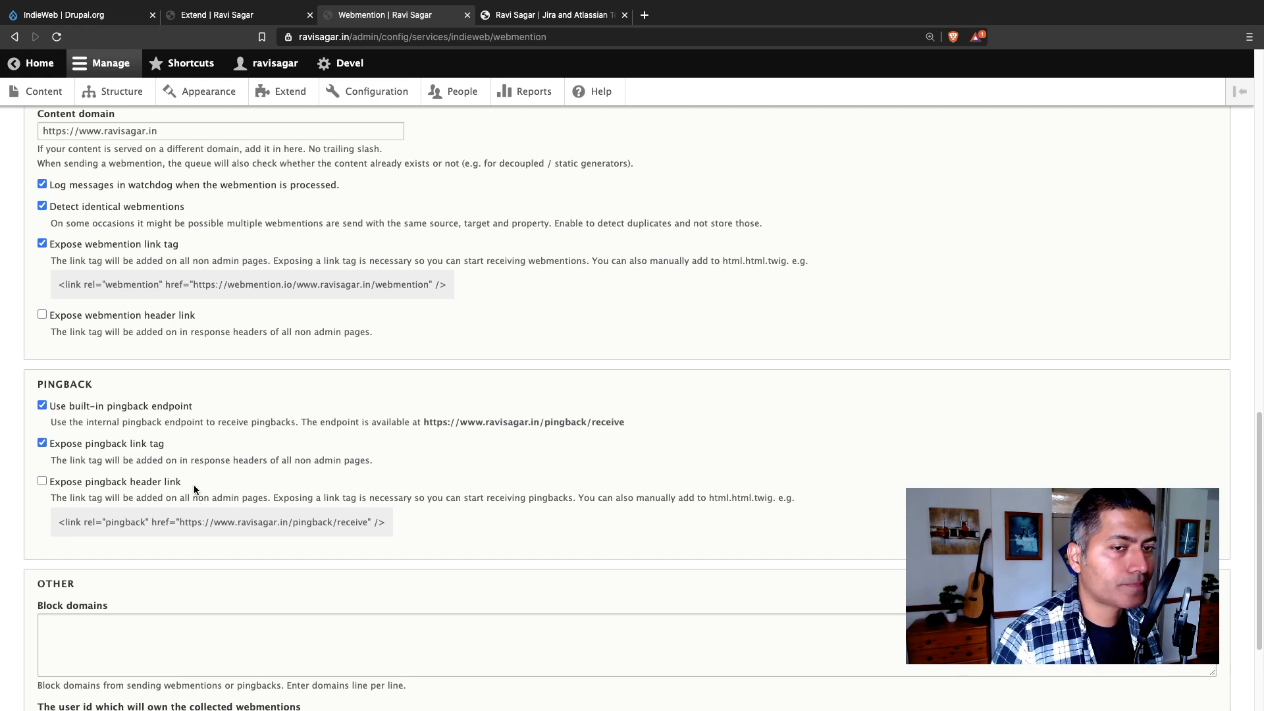
{"action": "scroll", "coordinate": [193, 484], "scroll_direction": "down", "scroll_amount": 1}
{"action": "scroll", "coordinate": [193, 485], "scroll_direction": "down", "scroll_amount": 3}
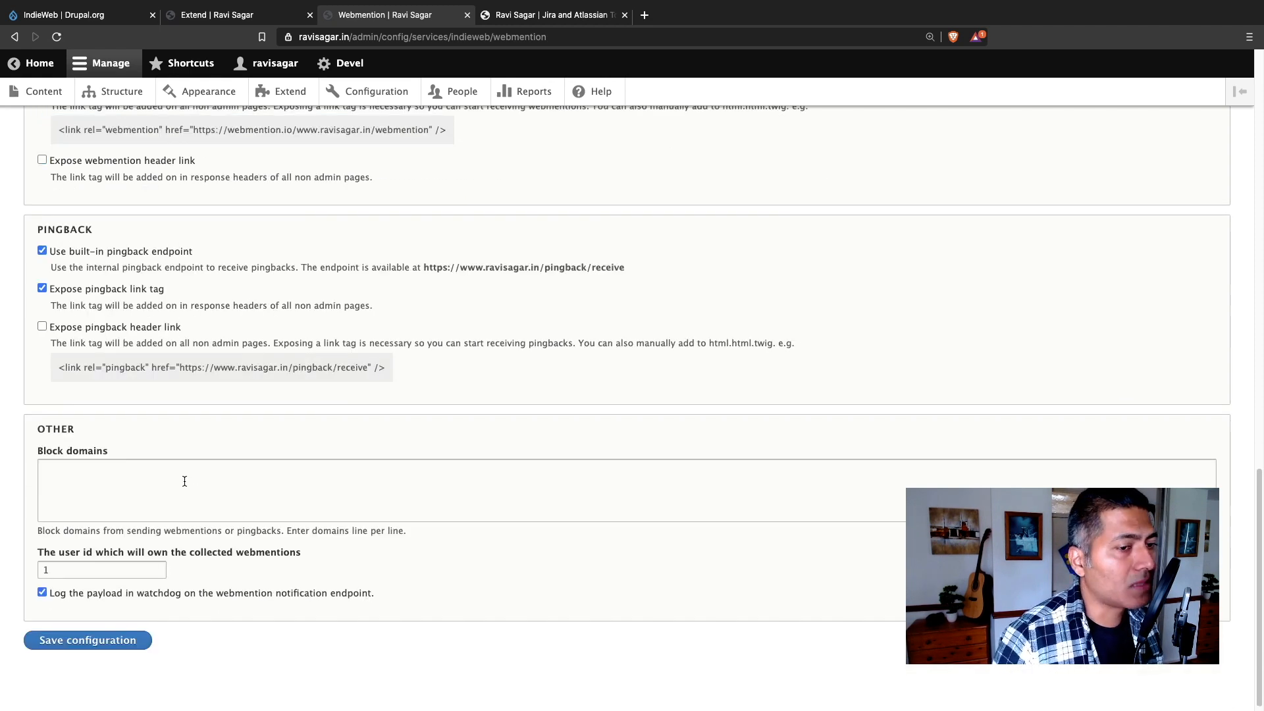
{"action": "scroll", "coordinate": [191, 494], "scroll_direction": "up", "scroll_amount": 15}
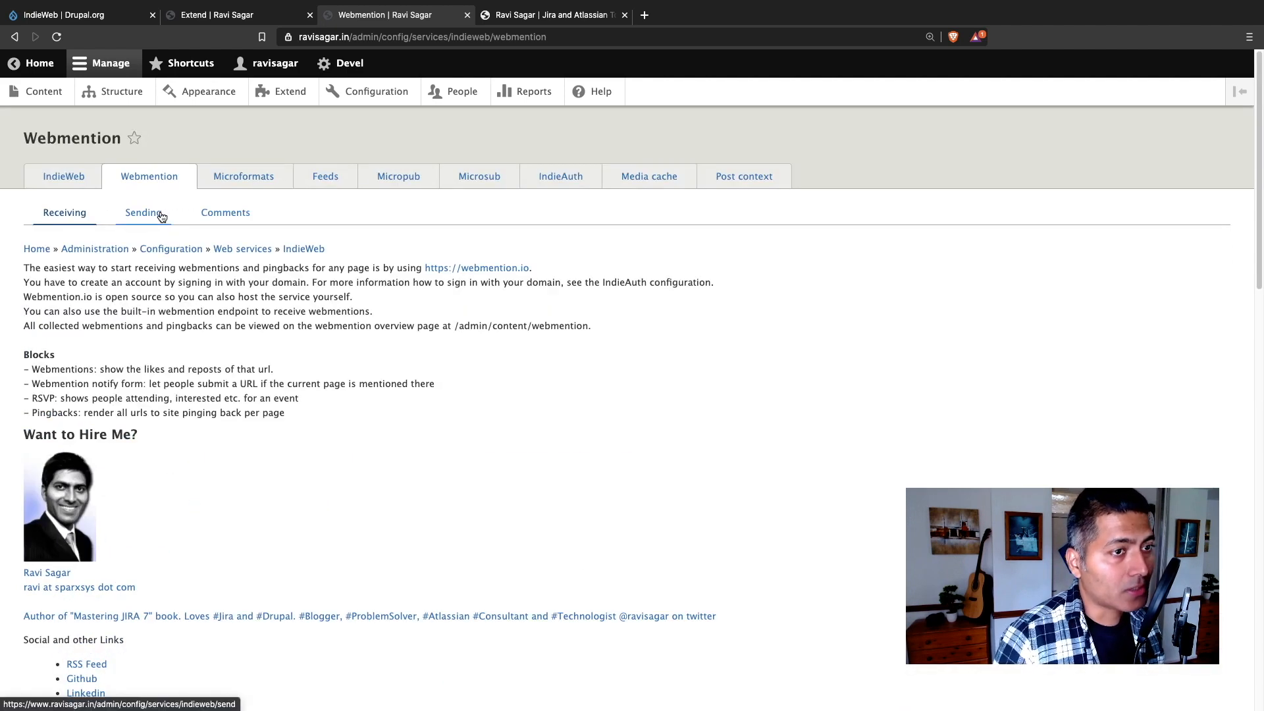
Open the Webmention sending settings and examine the syndication targets for Twitter, GitHub and the Fediverse.
{"action": "left_click", "coordinate": [161, 217]}
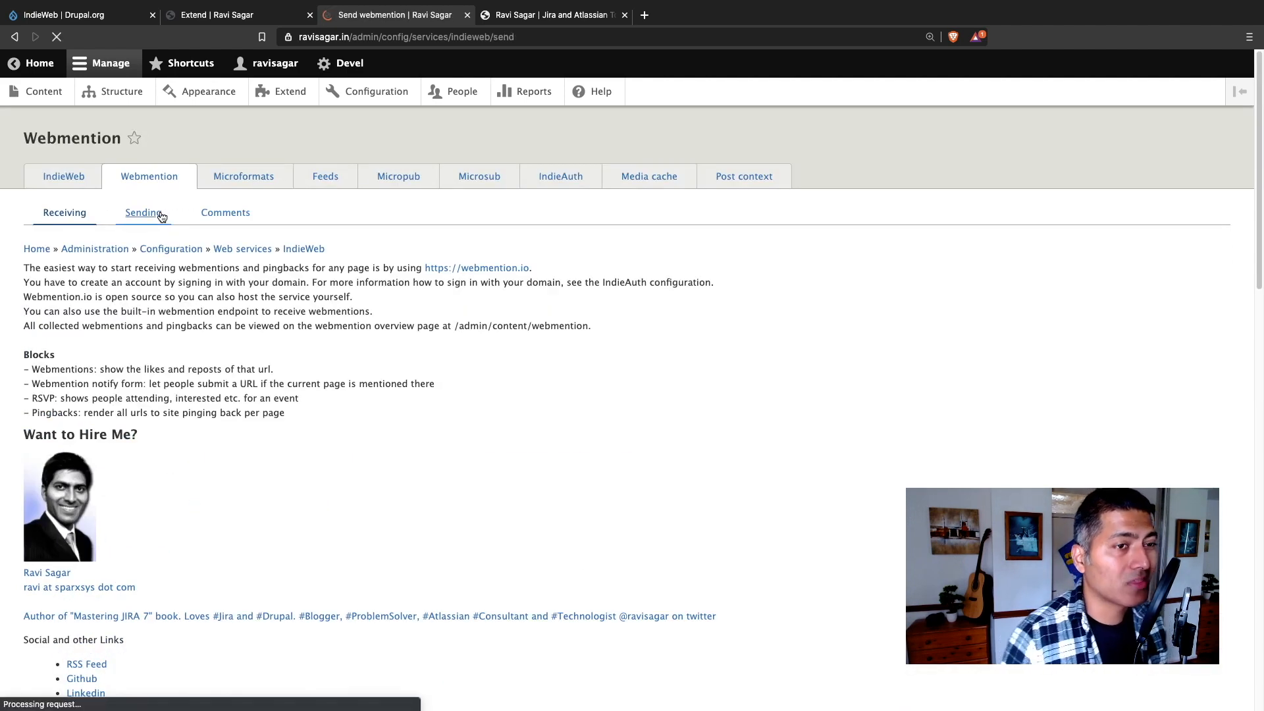
{"action": "scroll", "coordinate": [204, 358], "scroll_direction": "down", "scroll_amount": 5}
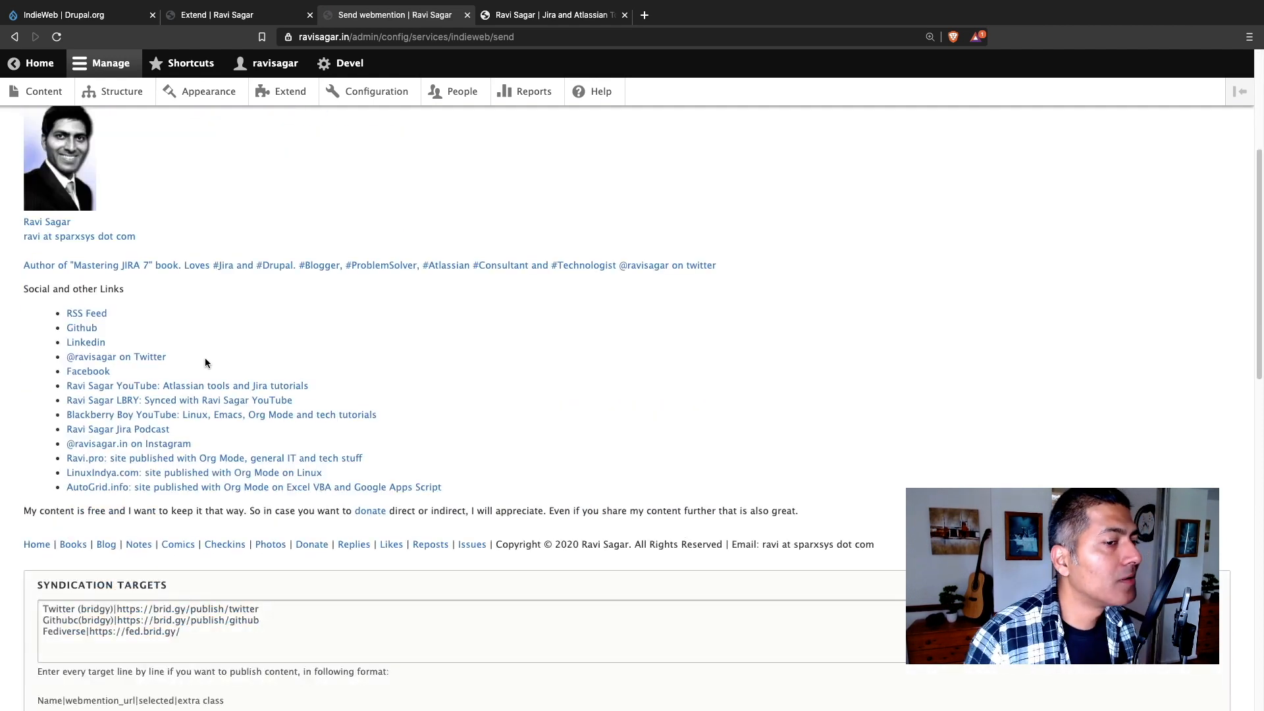
{"action": "scroll", "coordinate": [203, 388], "scroll_direction": "down", "scroll_amount": 2}
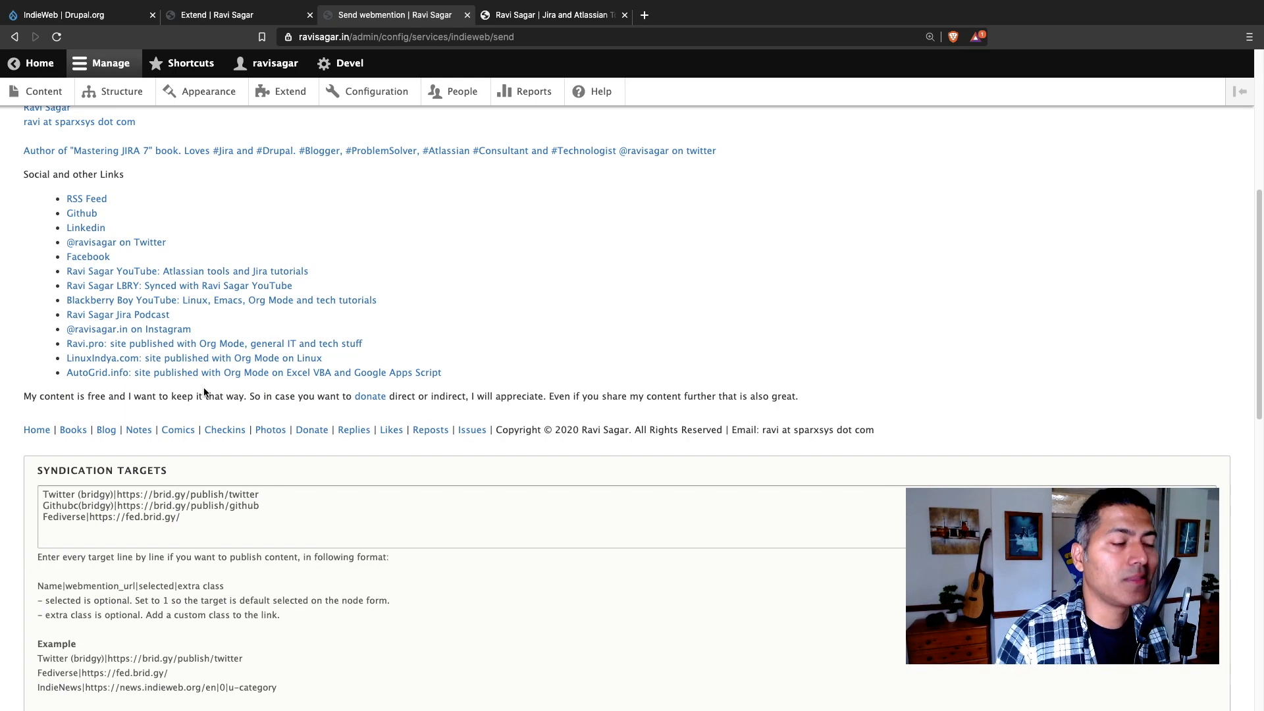
{"action": "scroll", "coordinate": [194, 388], "scroll_direction": "down", "scroll_amount": 1}
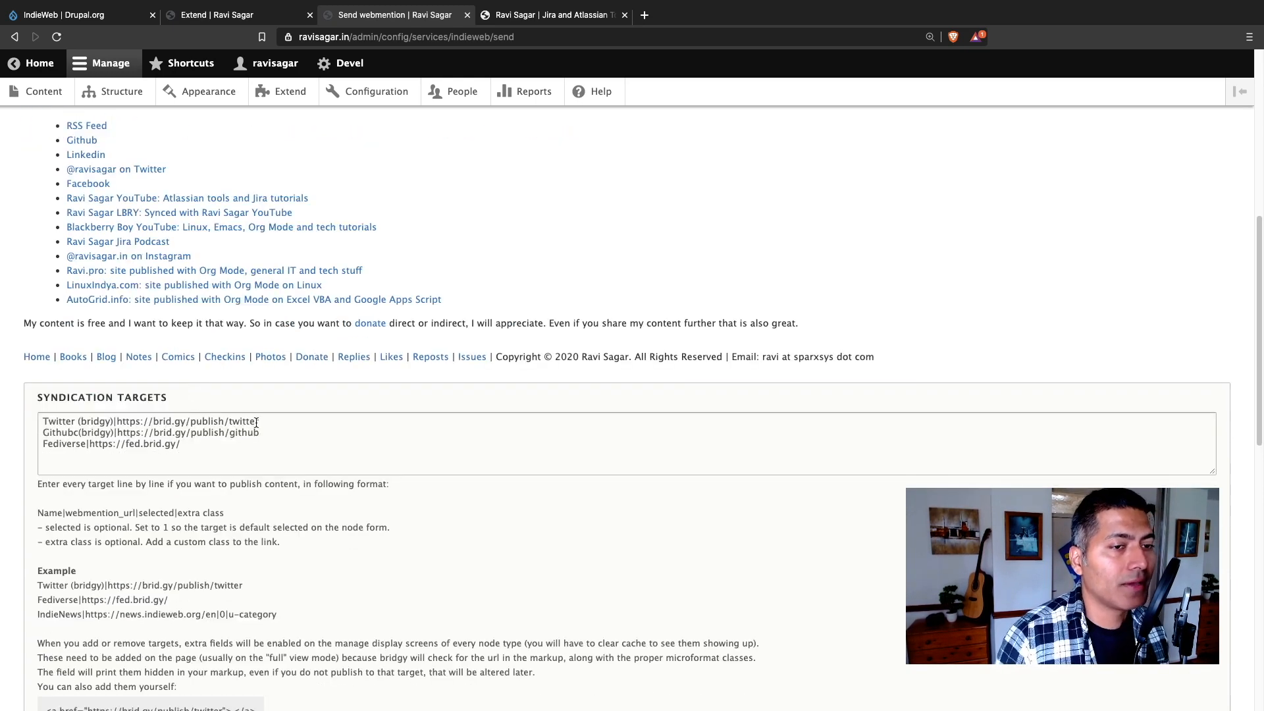
{"action": "left_click_drag", "start_coordinate": [260, 422], "coordinate": [44, 416]}
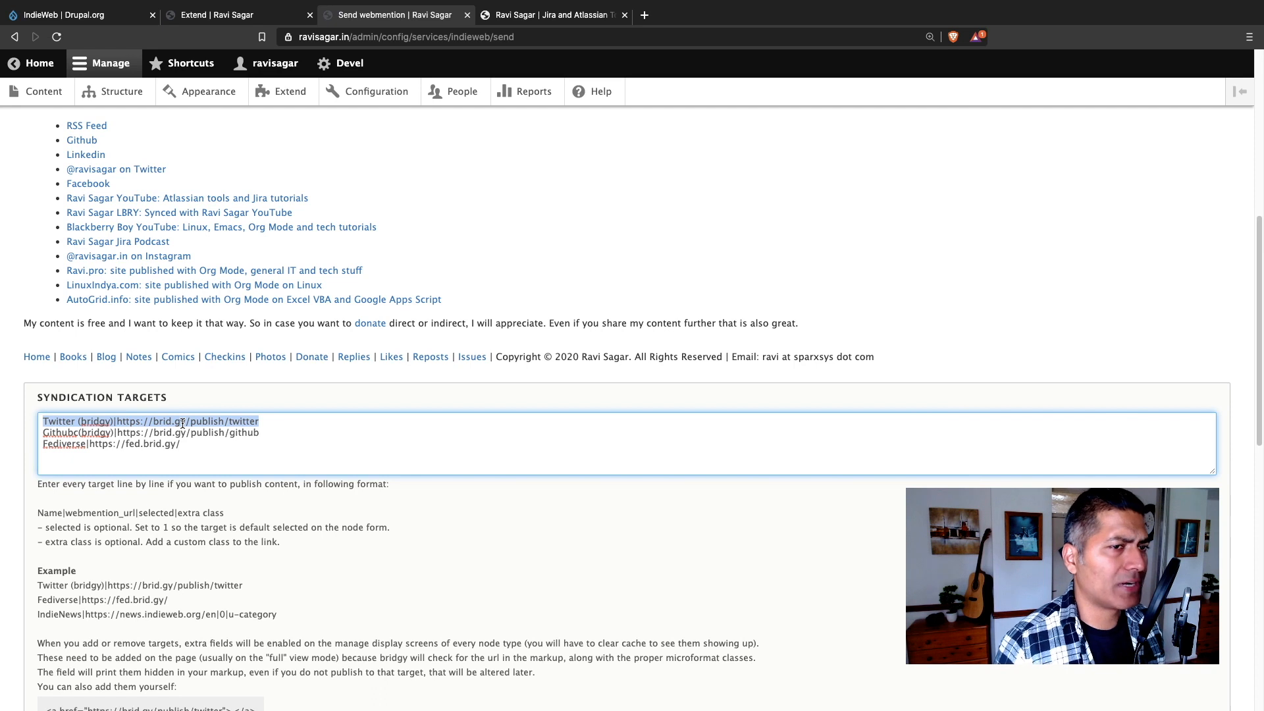
{"action": "left_click", "coordinate": [276, 421]}
{"action": "left_click_drag", "start_coordinate": [282, 422], "coordinate": [31, 413]}
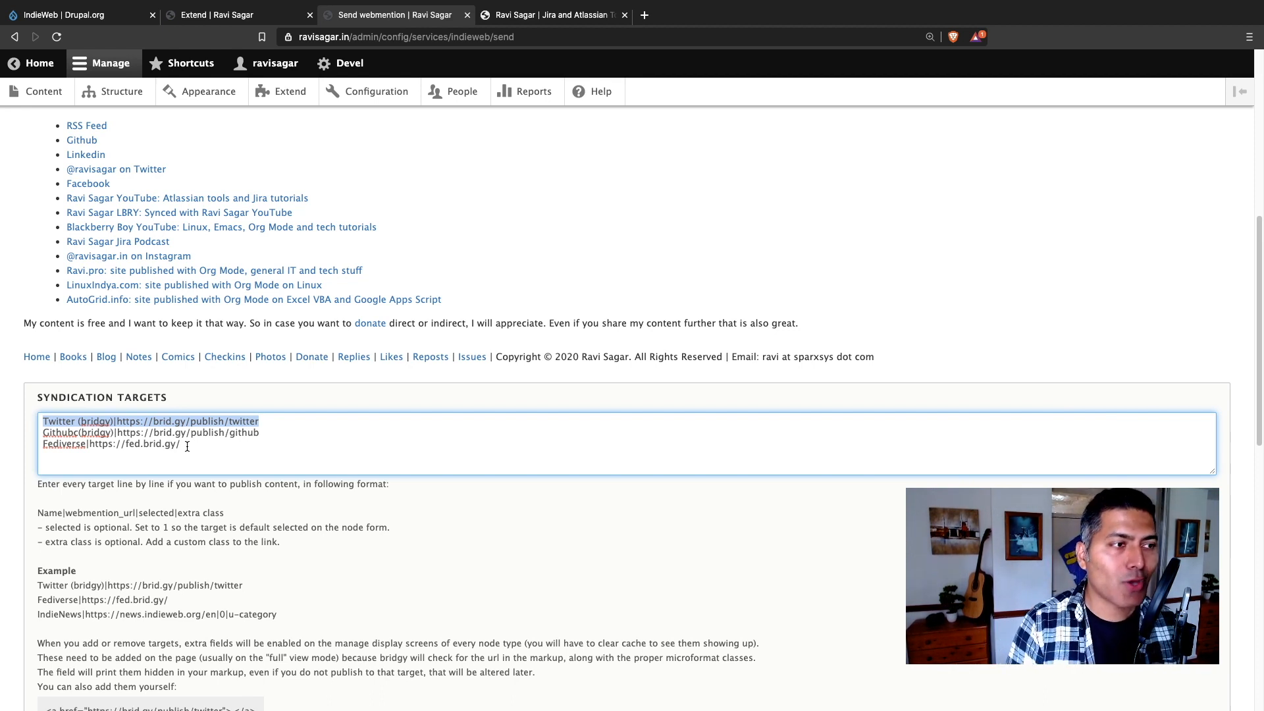
{"action": "left_click_drag", "start_coordinate": [187, 446], "coordinate": [41, 419]}
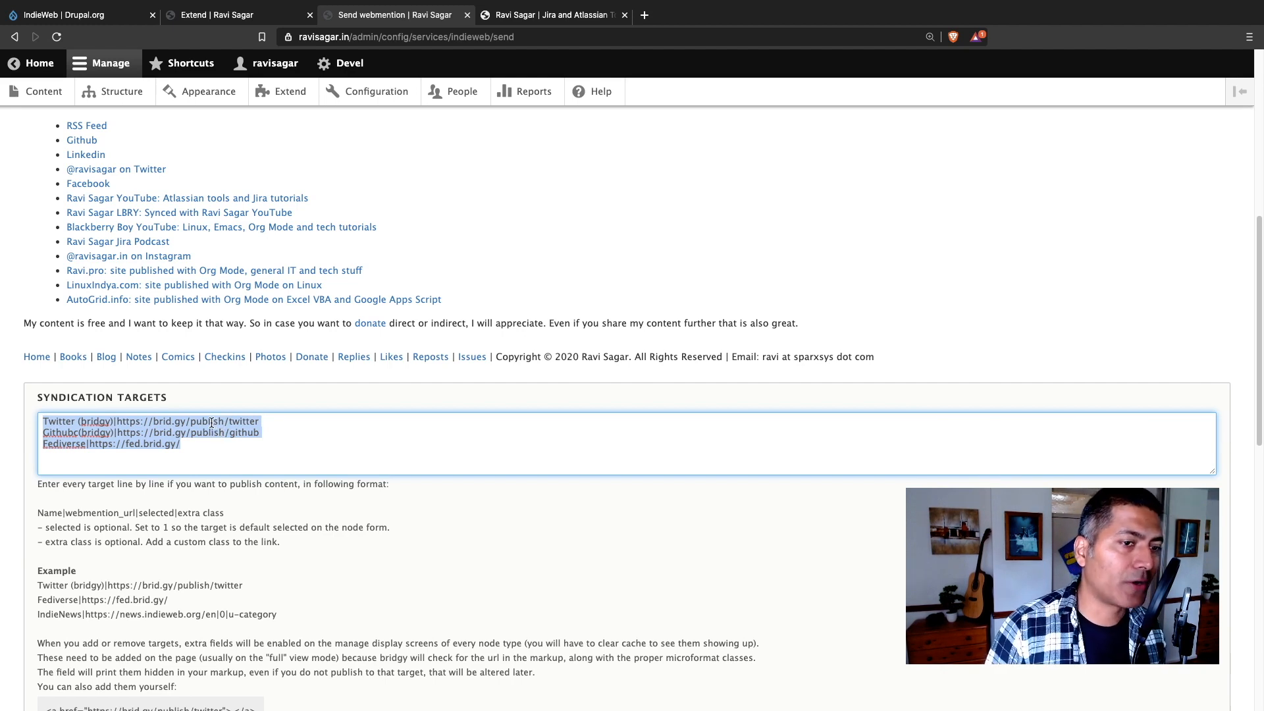
Examine the Bridgy back link options, the link fields on content and the choices for the webmention entity reference field.
{"action": "scroll", "coordinate": [212, 425], "scroll_direction": "down", "scroll_amount": 5}
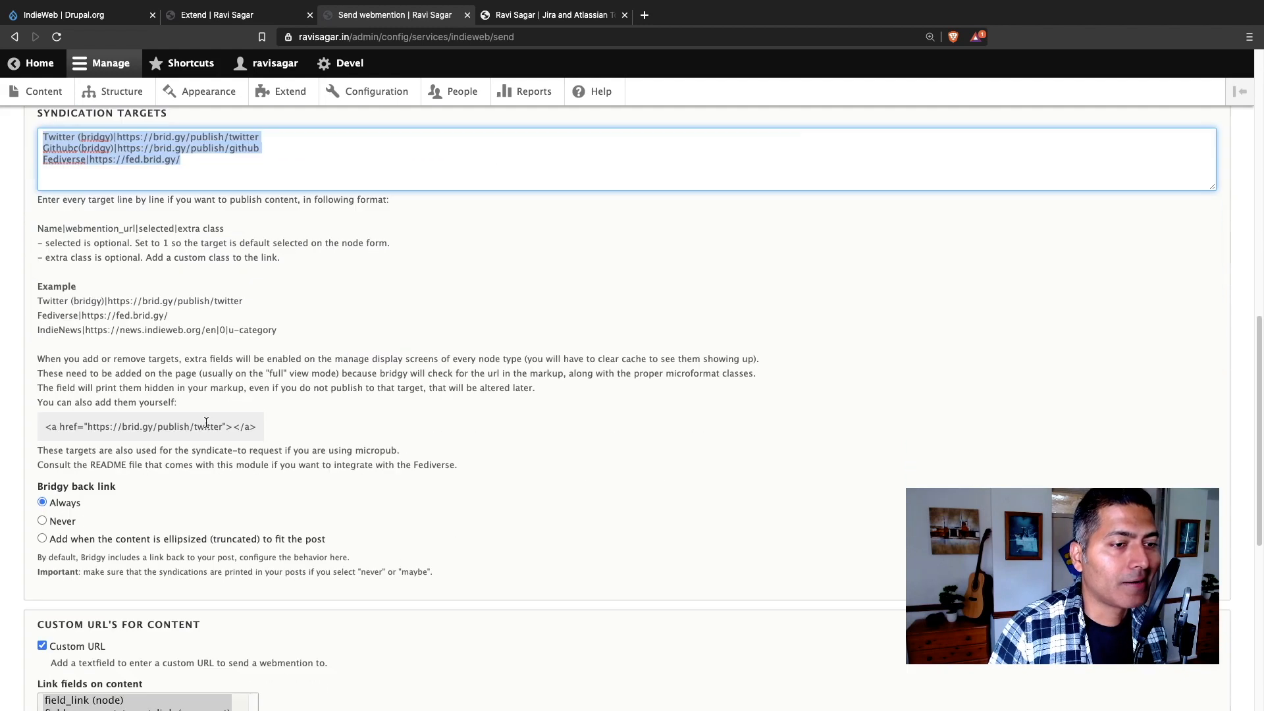
{"action": "scroll", "coordinate": [144, 448], "scroll_direction": "down", "scroll_amount": 5}
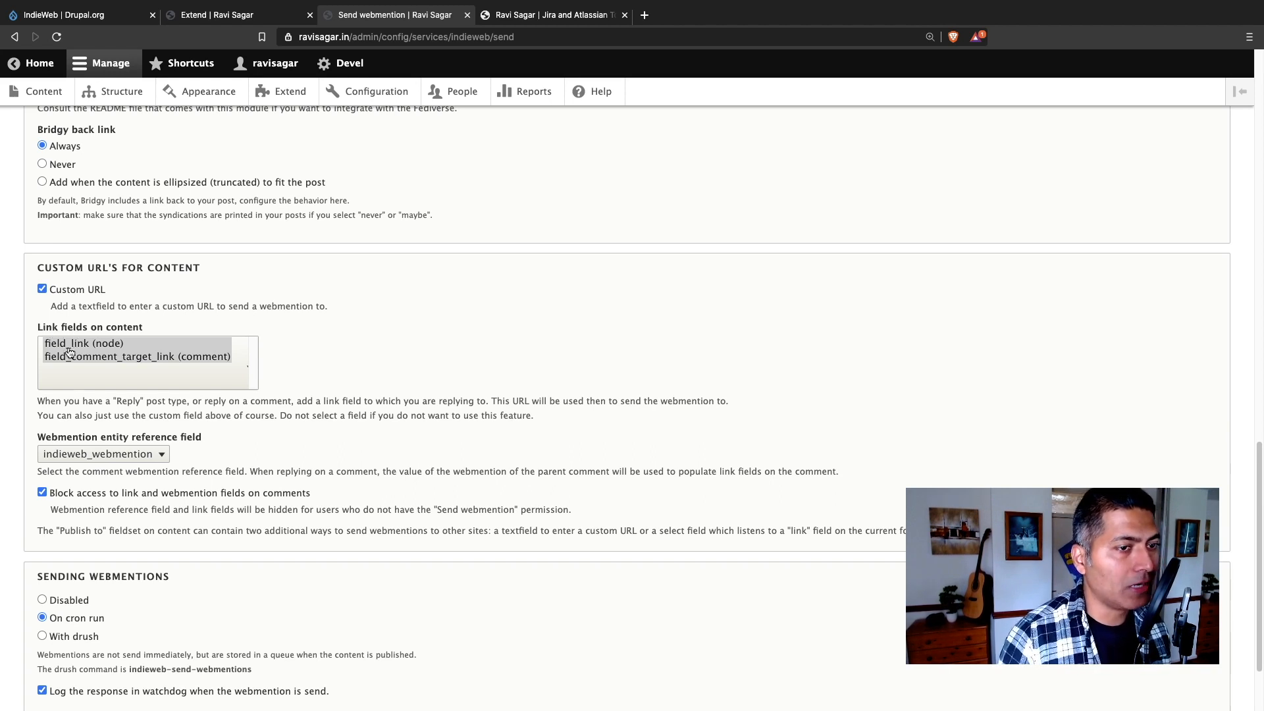
{"action": "scroll", "coordinate": [66, 359], "scroll_direction": "down", "scroll_amount": 2}
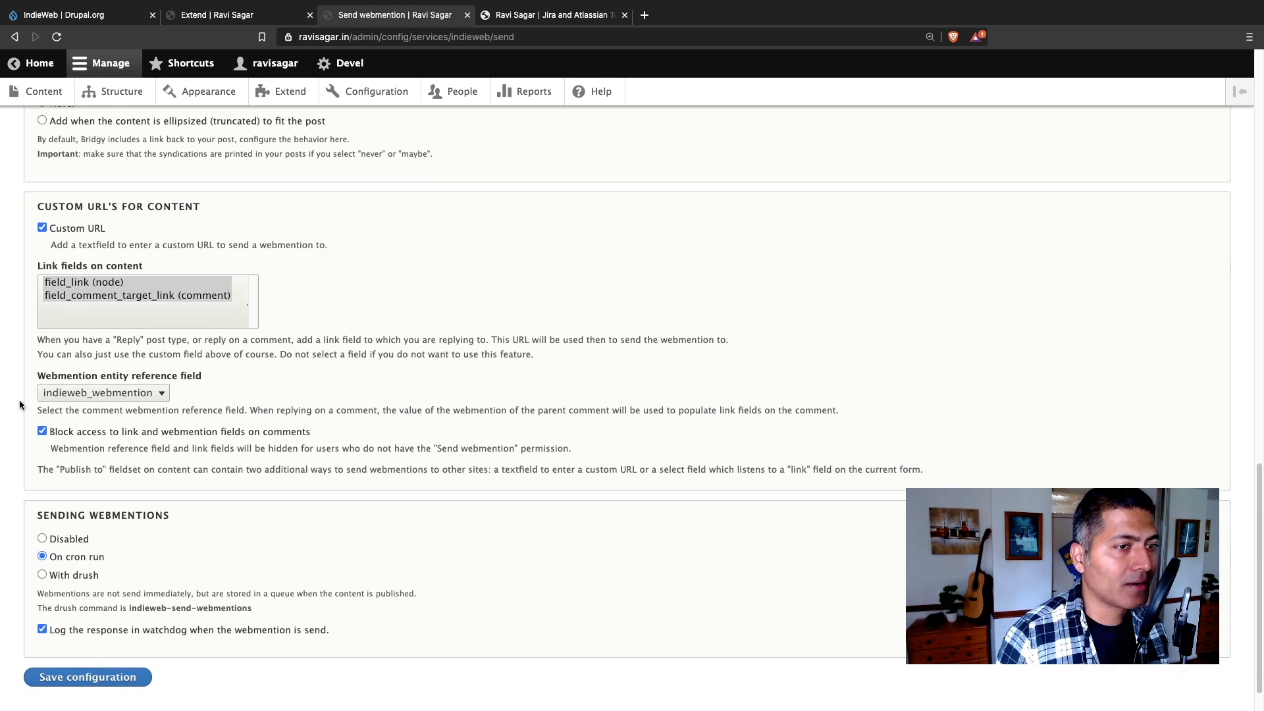
{"action": "left_click", "coordinate": [160, 394]}
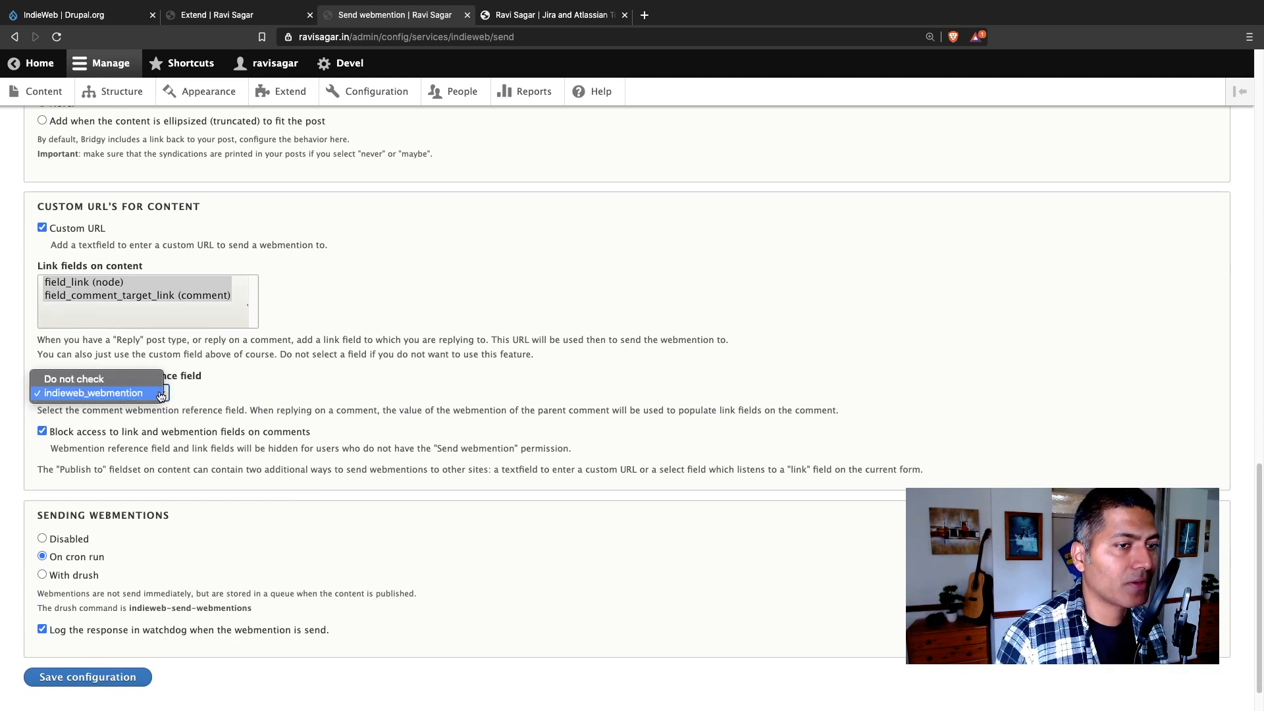
{"action": "left_click", "coordinate": [293, 385]}
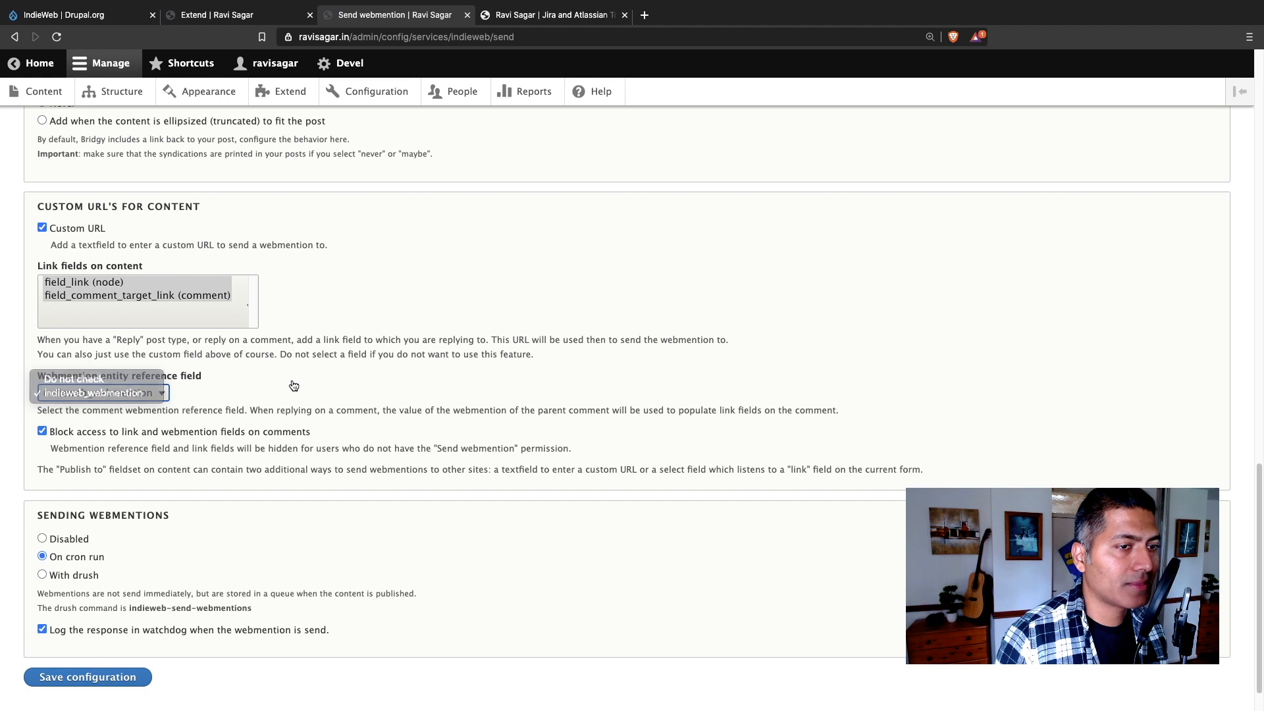
{"action": "left_click", "coordinate": [20, 403]}
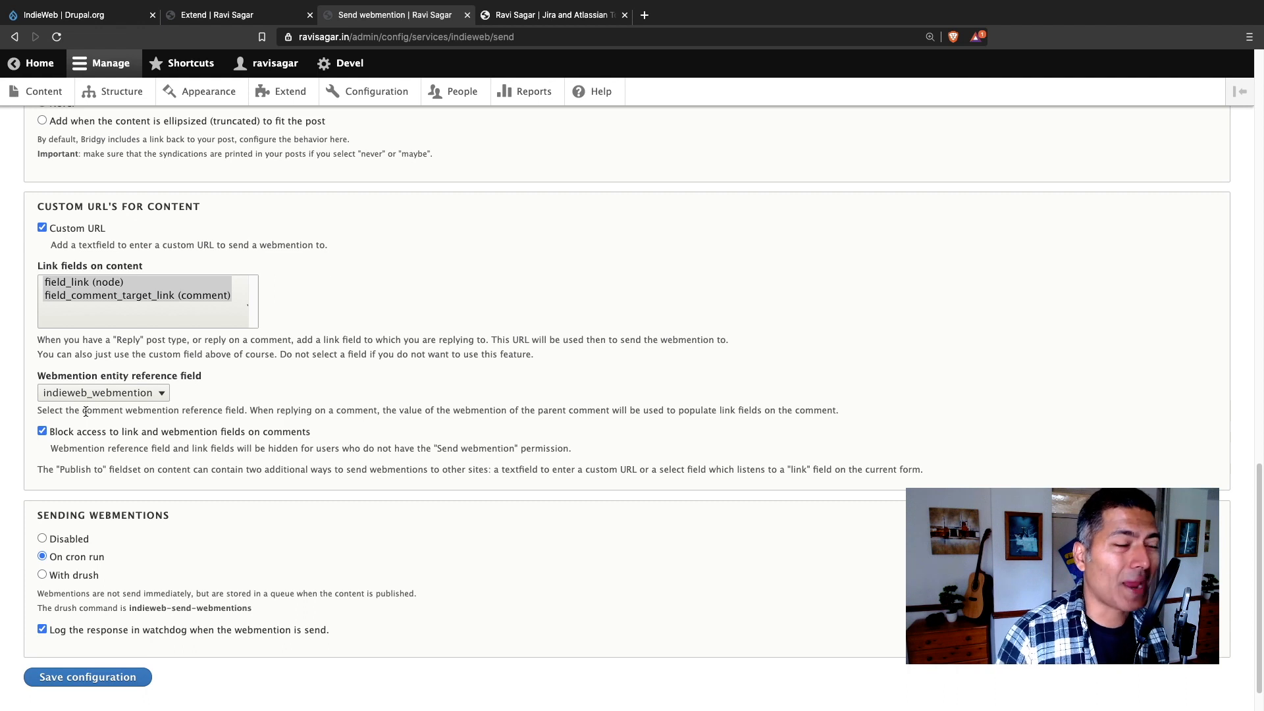
Review the comment field access option and the Sending webmentions methods, including cron, drush and watchdog logging.
{"action": "scroll", "coordinate": [86, 411], "scroll_direction": "down", "scroll_amount": 1}
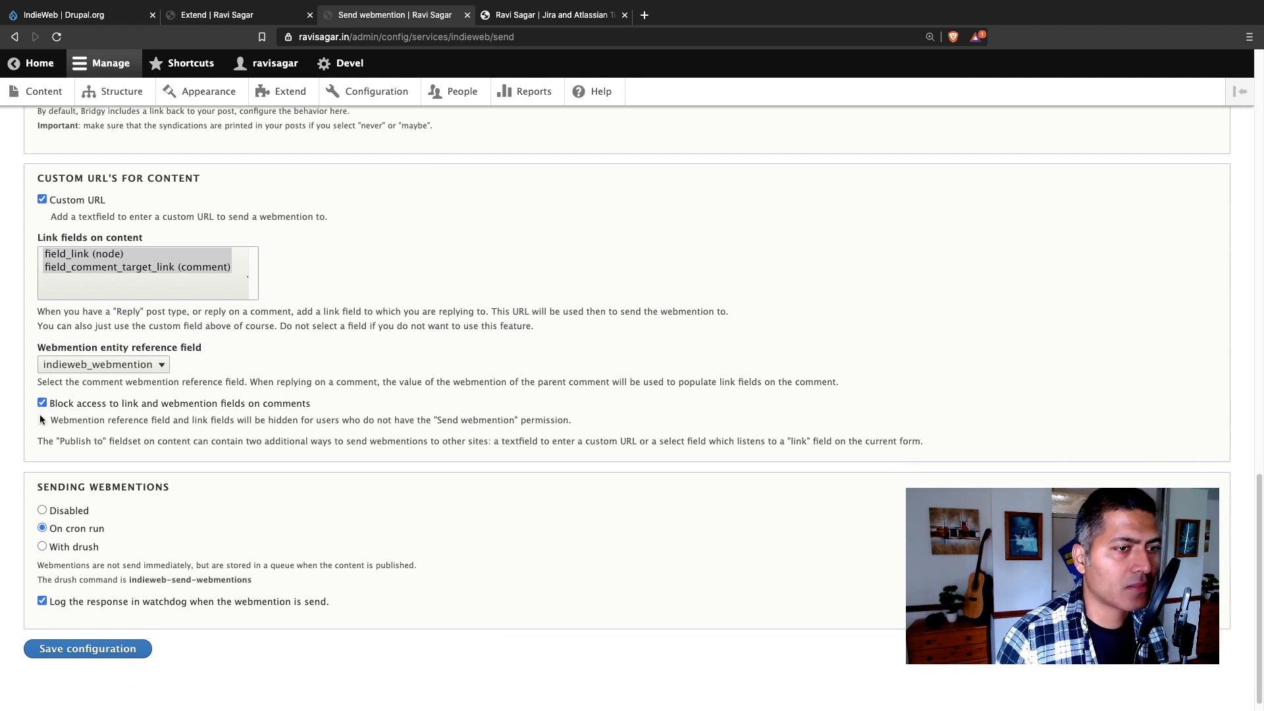
{"action": "scroll", "coordinate": [38, 446], "scroll_direction": "down", "scroll_amount": 1}
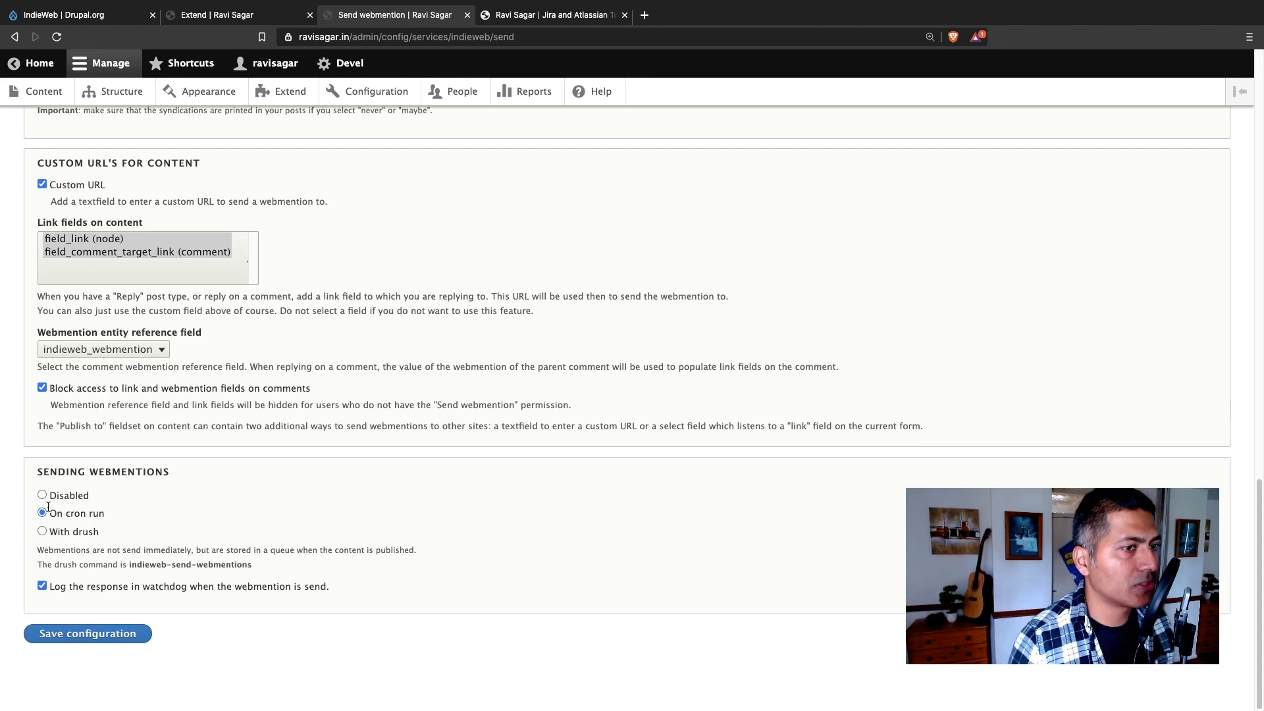
{"action": "scroll", "coordinate": [50, 512], "scroll_direction": "up", "scroll_amount": 5}
{"action": "scroll", "coordinate": [51, 513], "scroll_direction": "down", "scroll_amount": 5}
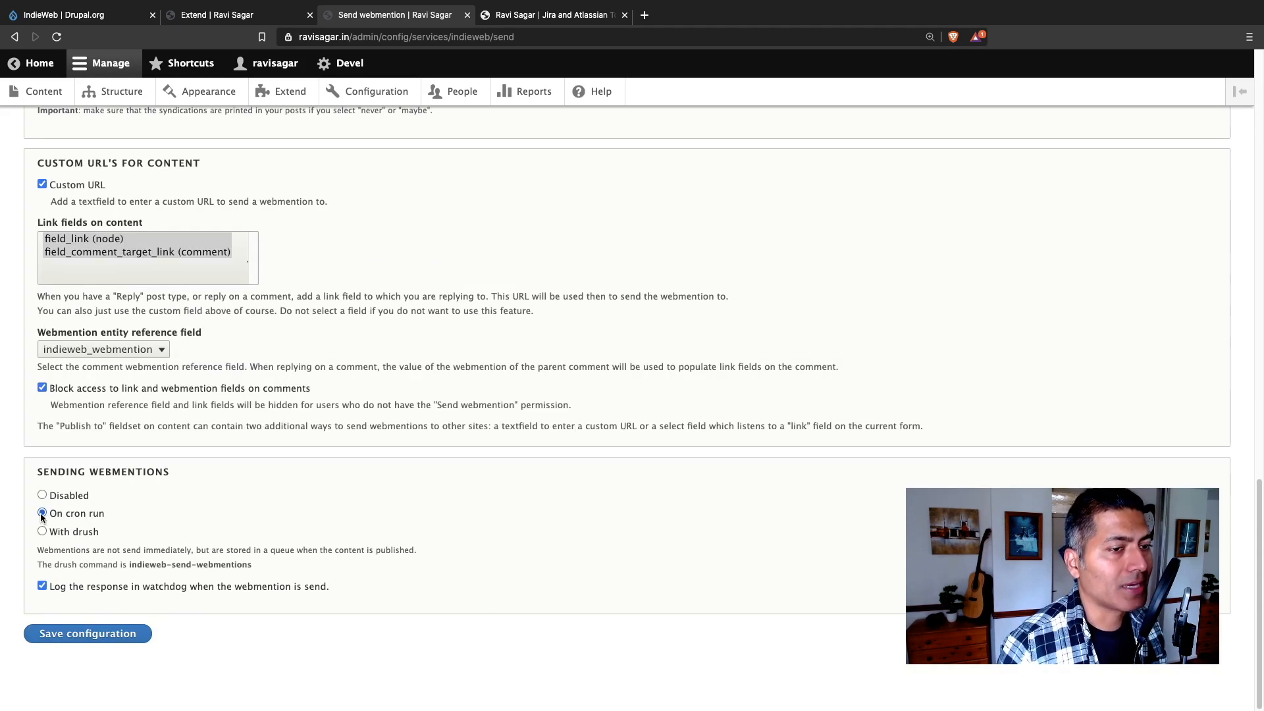
Open the Webmention comments settings and examine the comment creation options, including new comment status, comment type and webmention entity reference field.
{"action": "scroll", "coordinate": [41, 513], "scroll_direction": "up", "scroll_amount": 15}
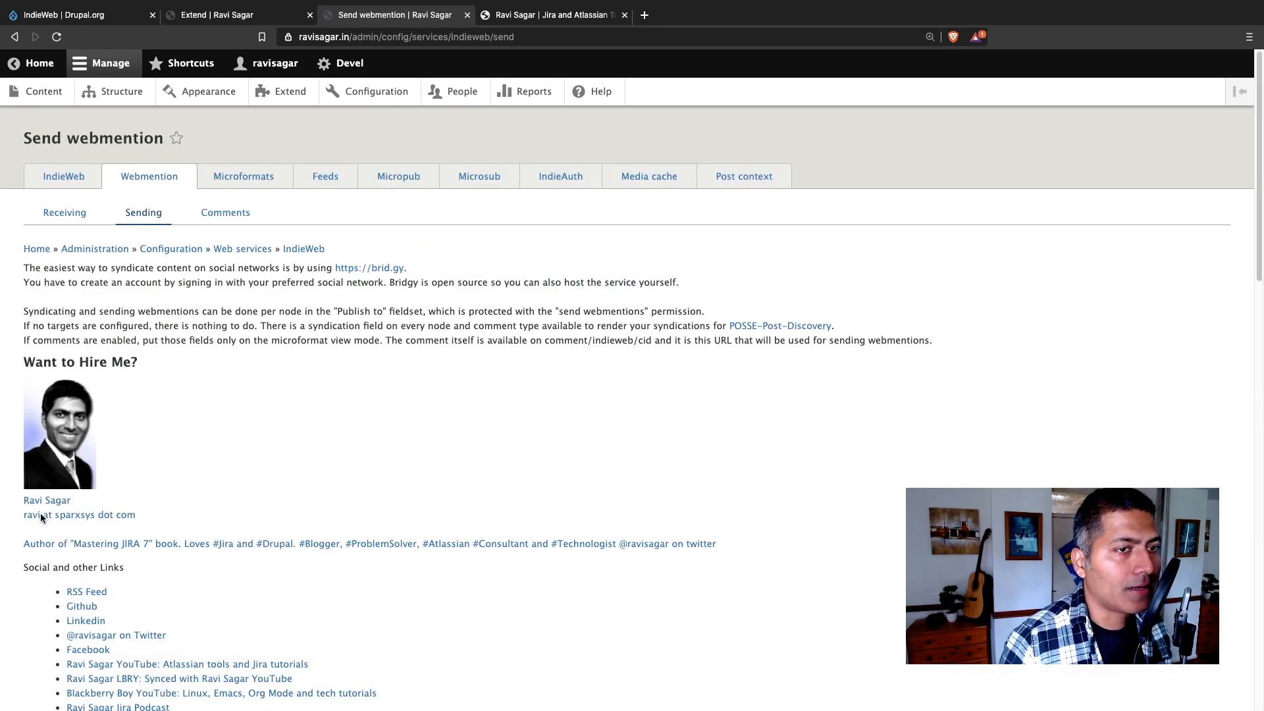
{"action": "left_click", "coordinate": [224, 217]}
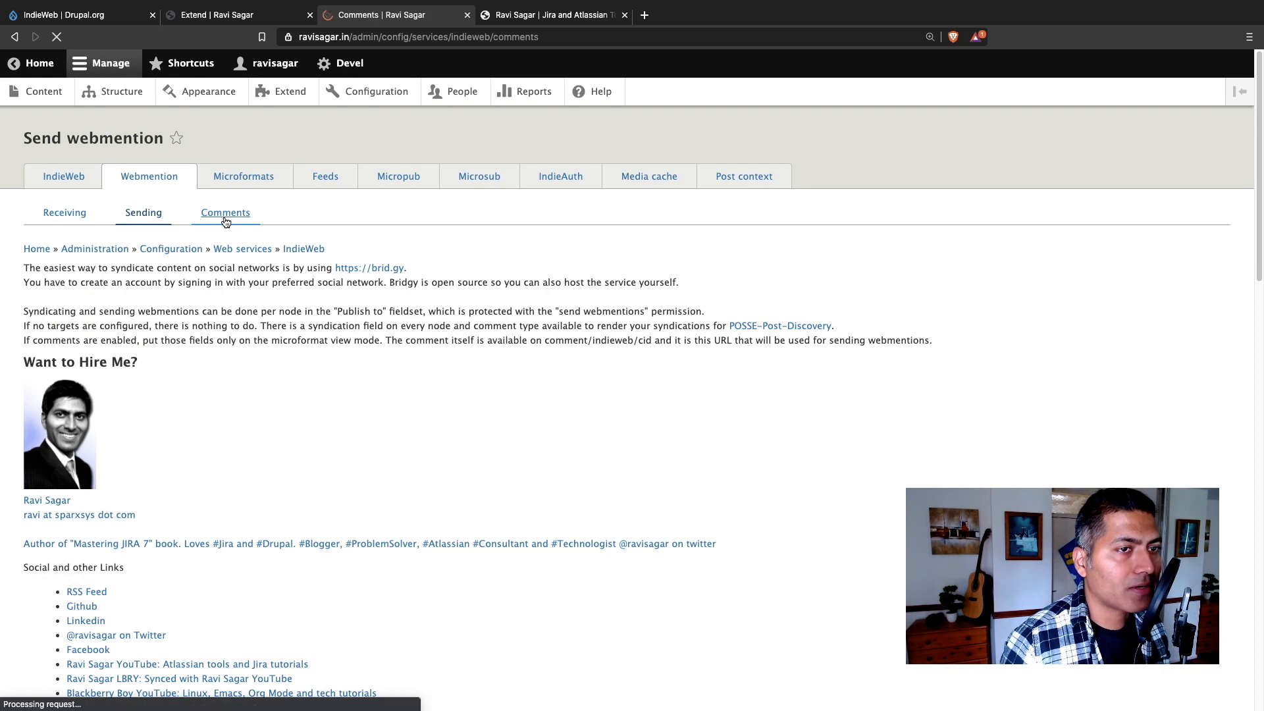
{"action": "scroll", "coordinate": [258, 361], "scroll_direction": "down", "scroll_amount": 5}
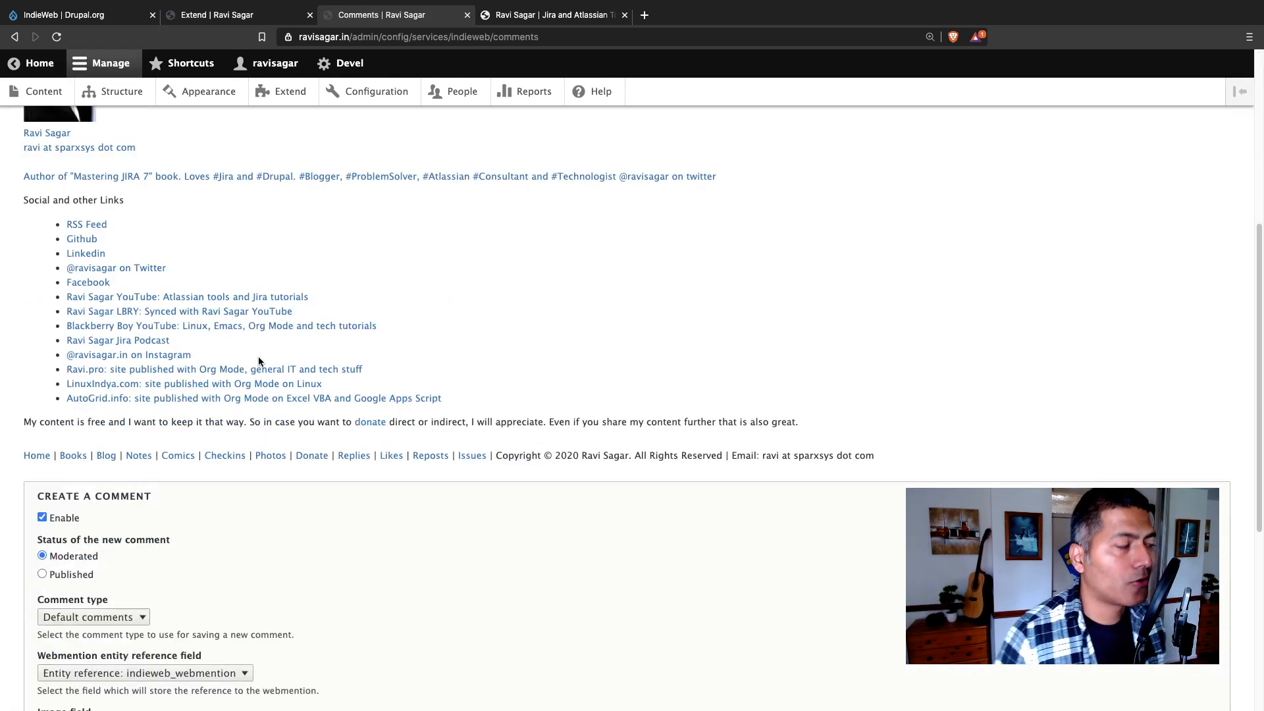
{"action": "scroll", "coordinate": [258, 361], "scroll_direction": "down", "scroll_amount": 4}
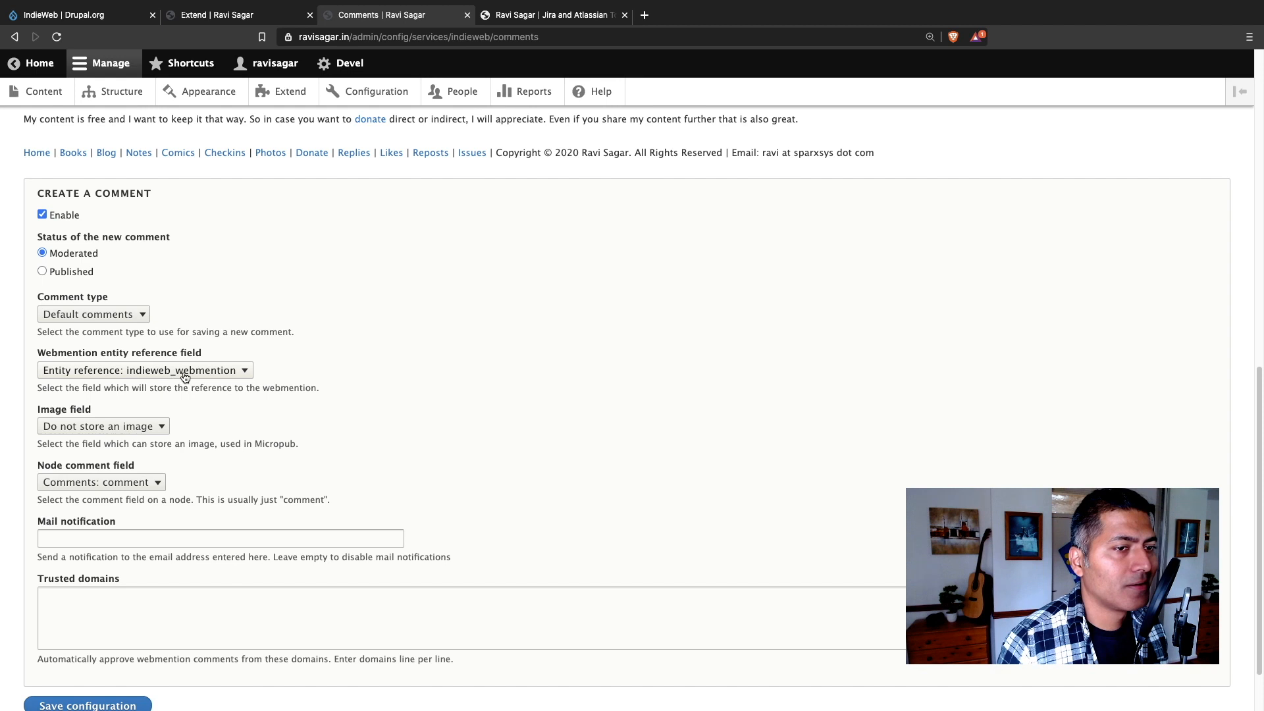
{"action": "left_click", "coordinate": [246, 371]}
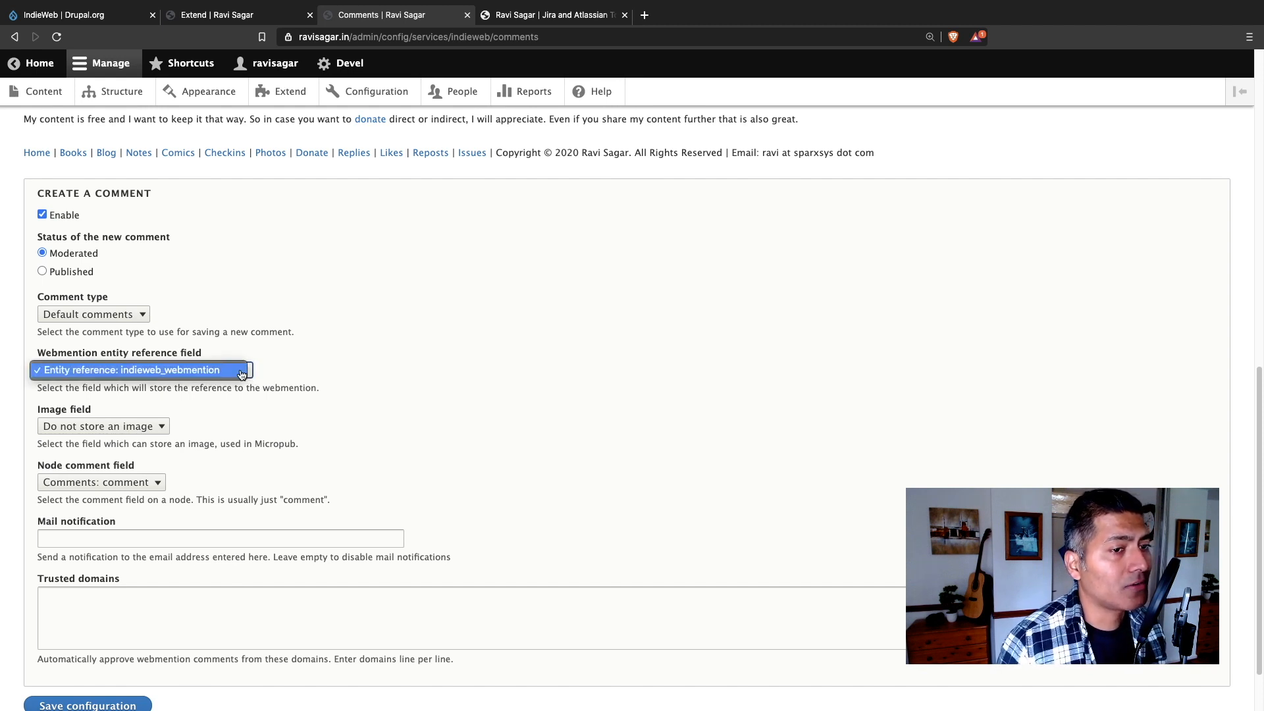
{"action": "left_click", "coordinate": [315, 372]}
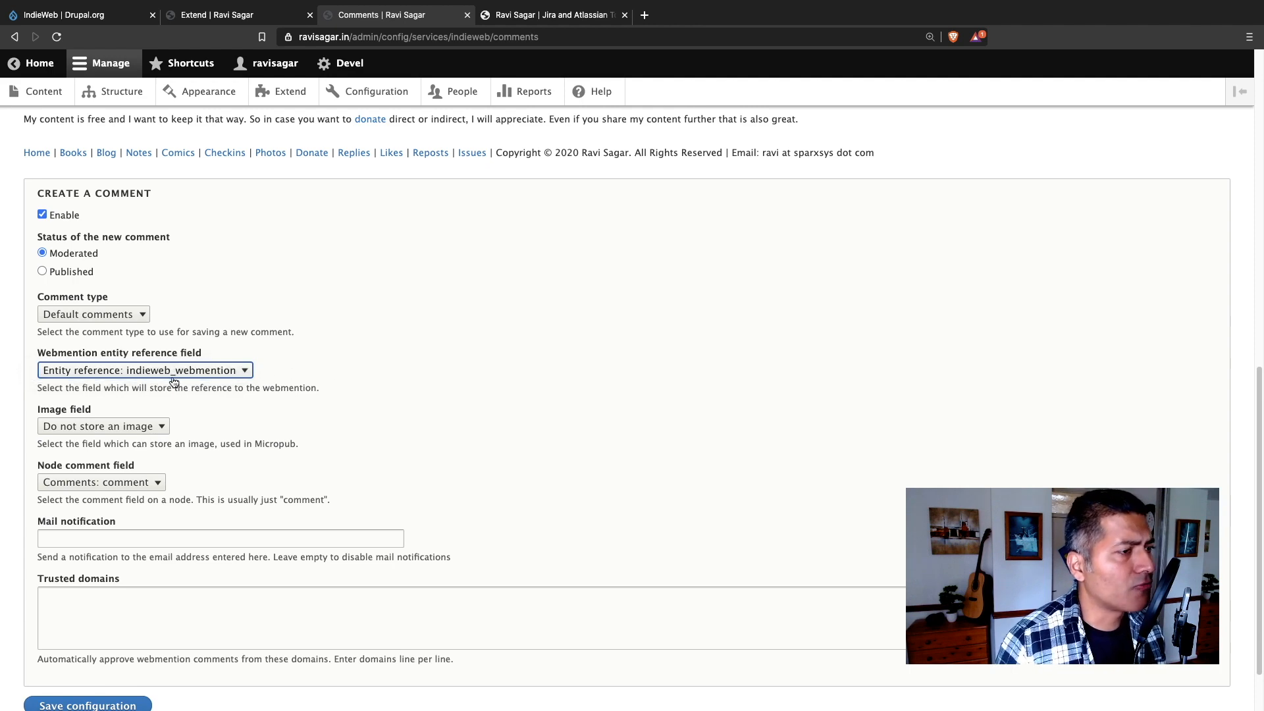
{"action": "scroll", "coordinate": [173, 382], "scroll_direction": "down", "scroll_amount": 1}
Open the Microformats settings and examine the h-entry, h-event and e-content classes to add on elements.
{"action": "scroll", "coordinate": [155, 486], "scroll_direction": "up", "scroll_amount": 10}
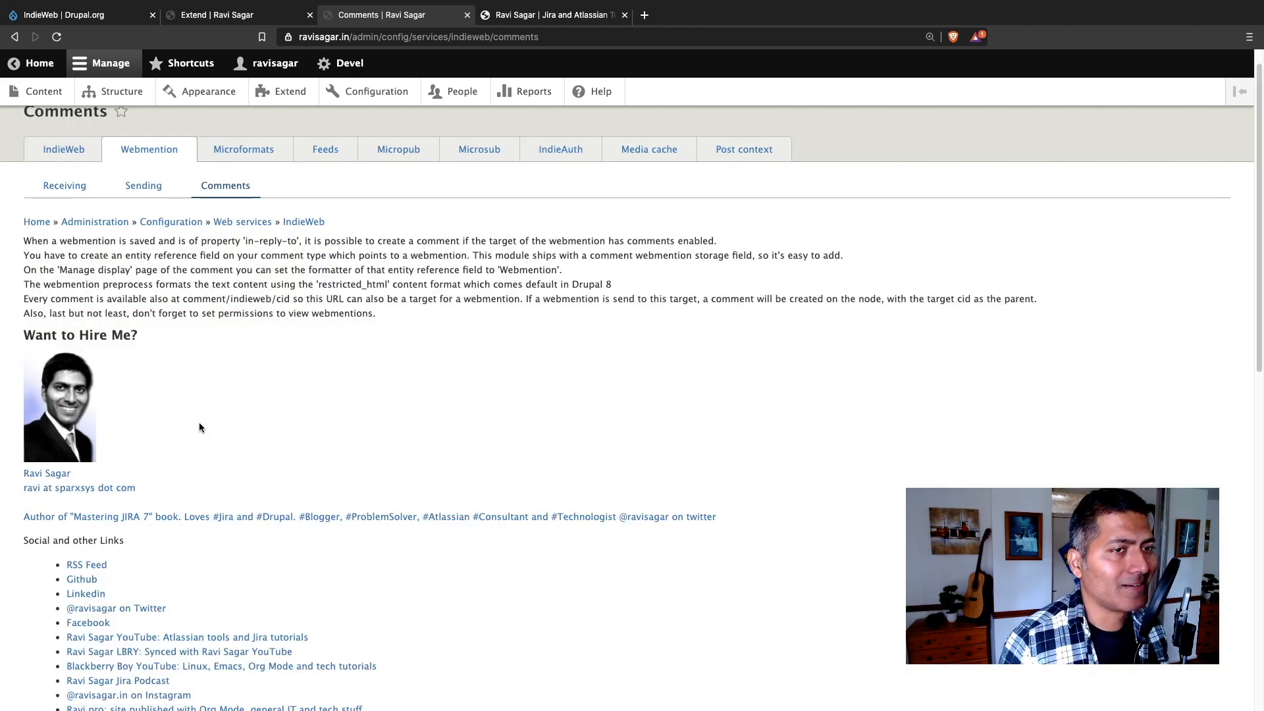
{"action": "left_click", "coordinate": [242, 150]}
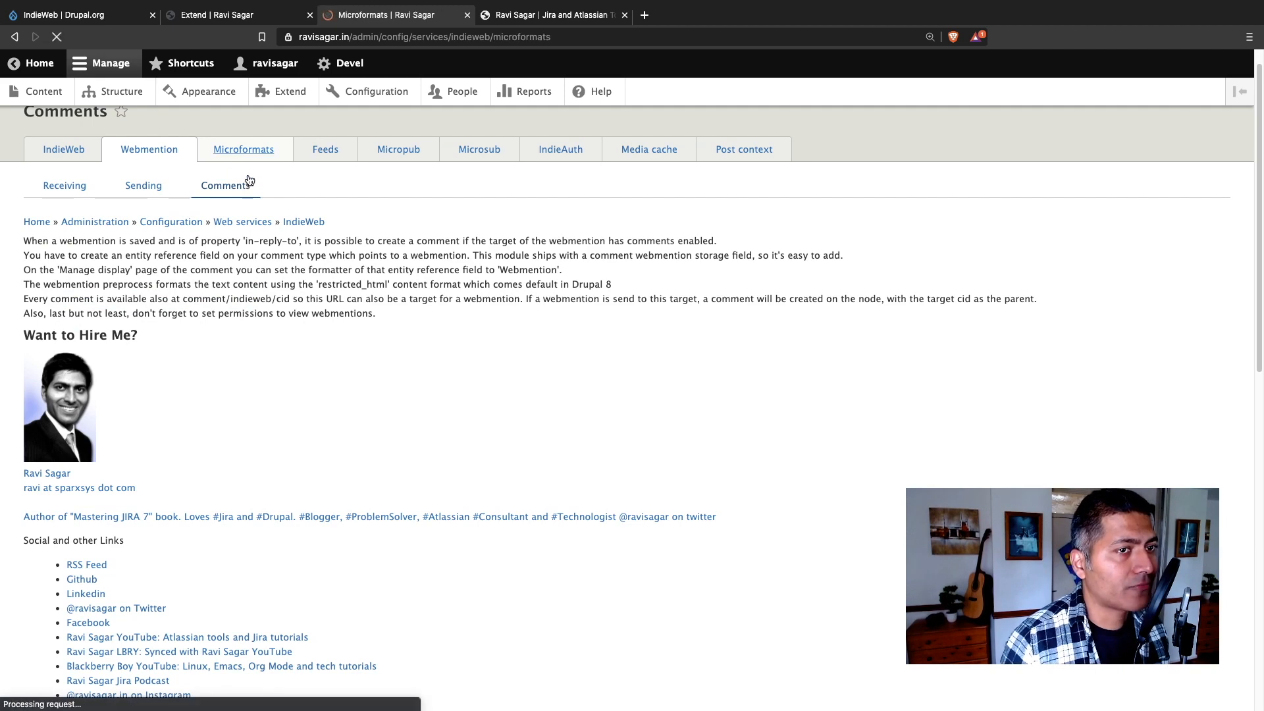
{"action": "scroll", "coordinate": [265, 295], "scroll_direction": "down", "scroll_amount": 6}
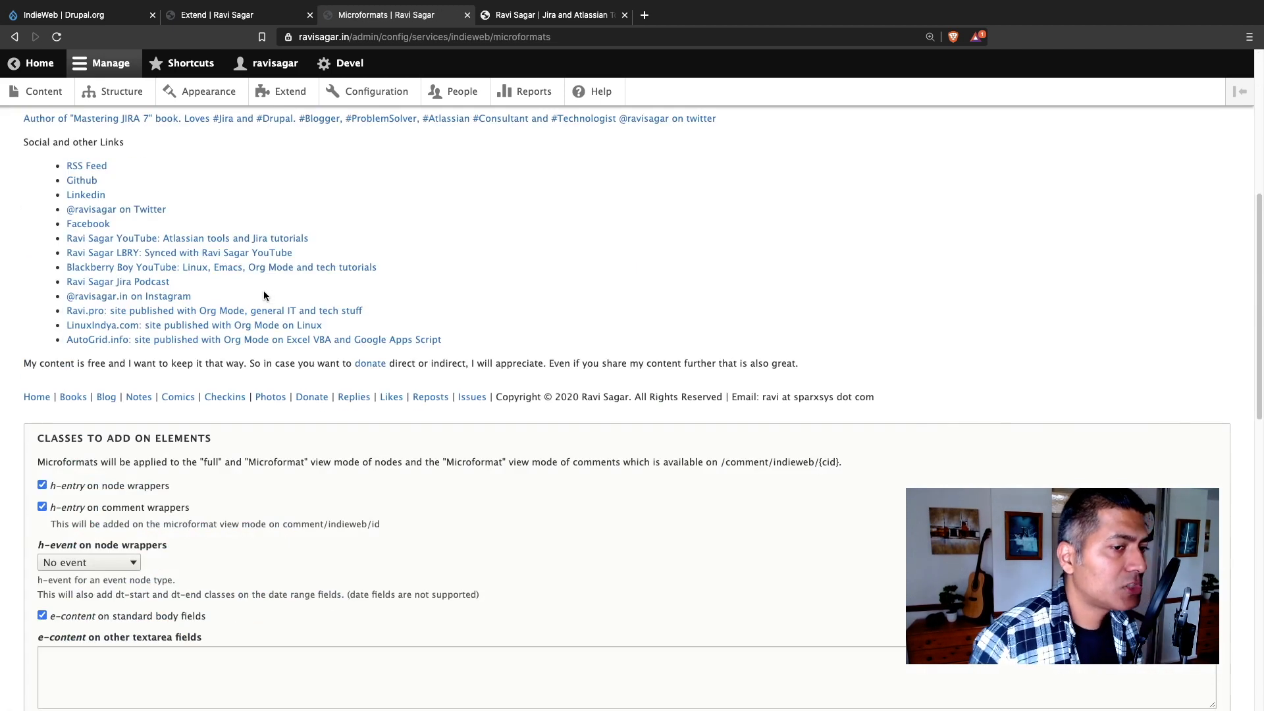
{"action": "scroll", "coordinate": [262, 295], "scroll_direction": "down", "scroll_amount": 3}
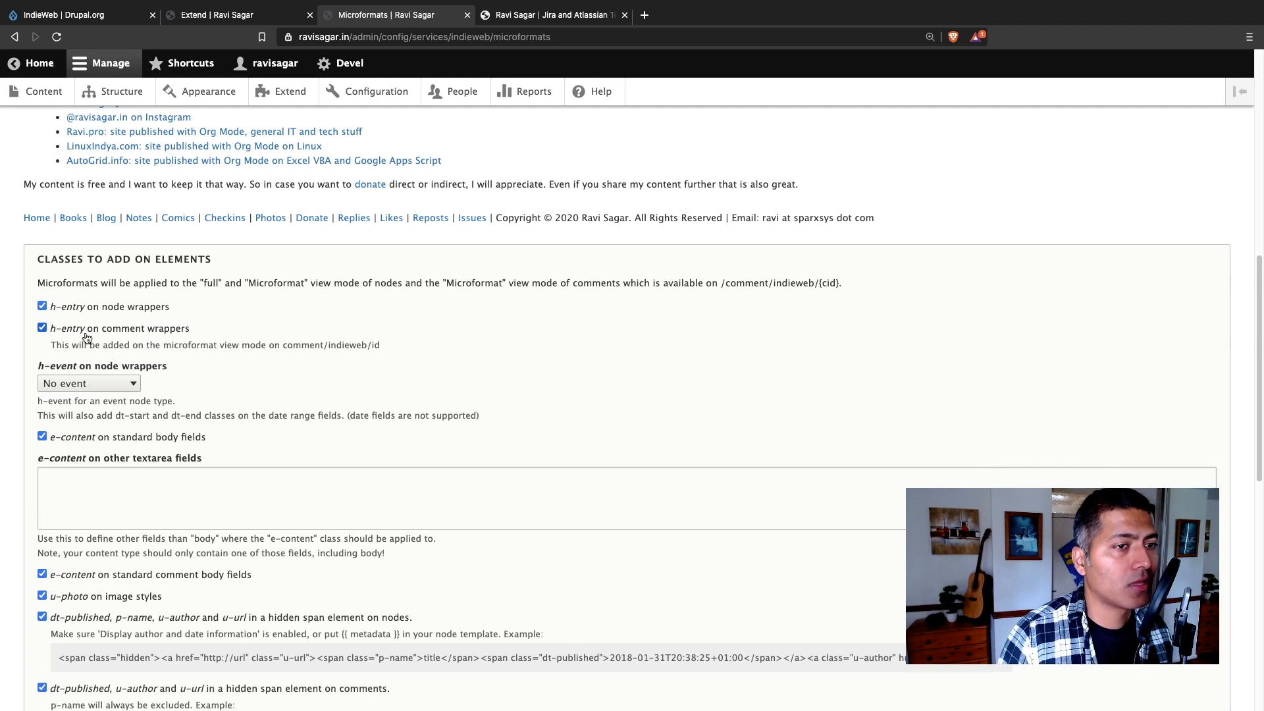
{"action": "scroll", "coordinate": [129, 329], "scroll_direction": "down", "scroll_amount": 3}
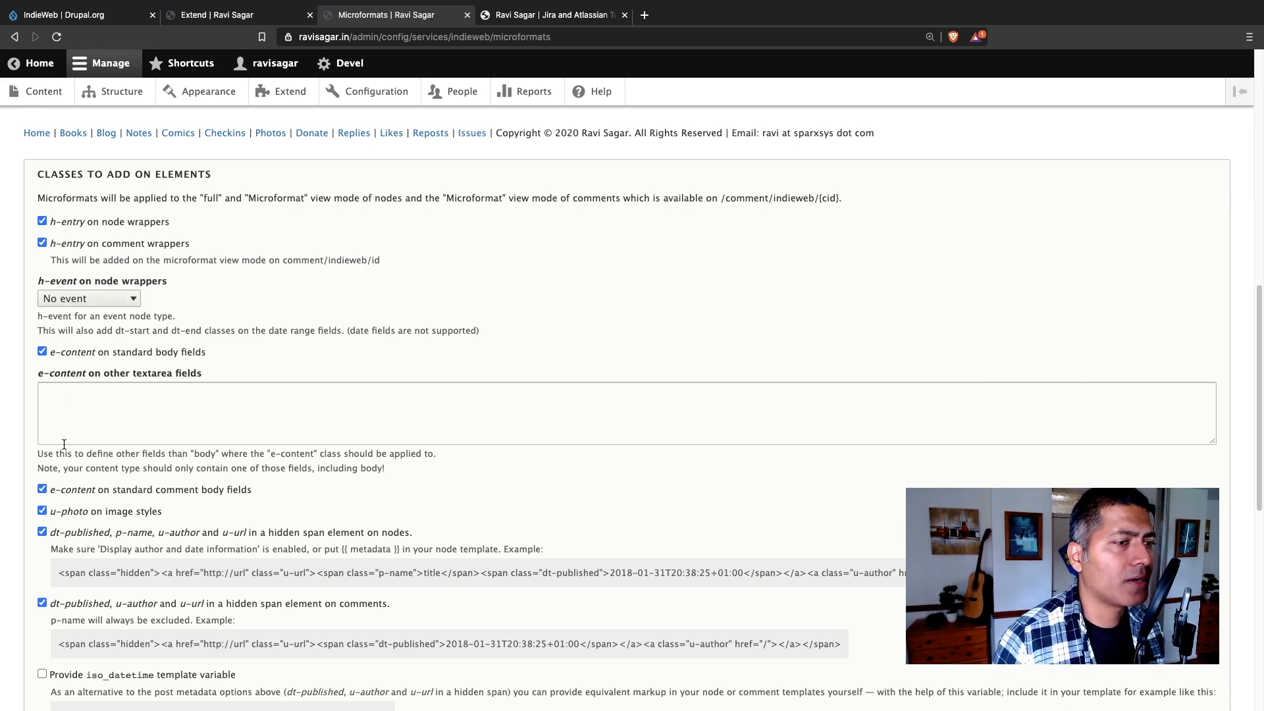
{"action": "scroll", "coordinate": [64, 439], "scroll_direction": "up", "scroll_amount": 3}
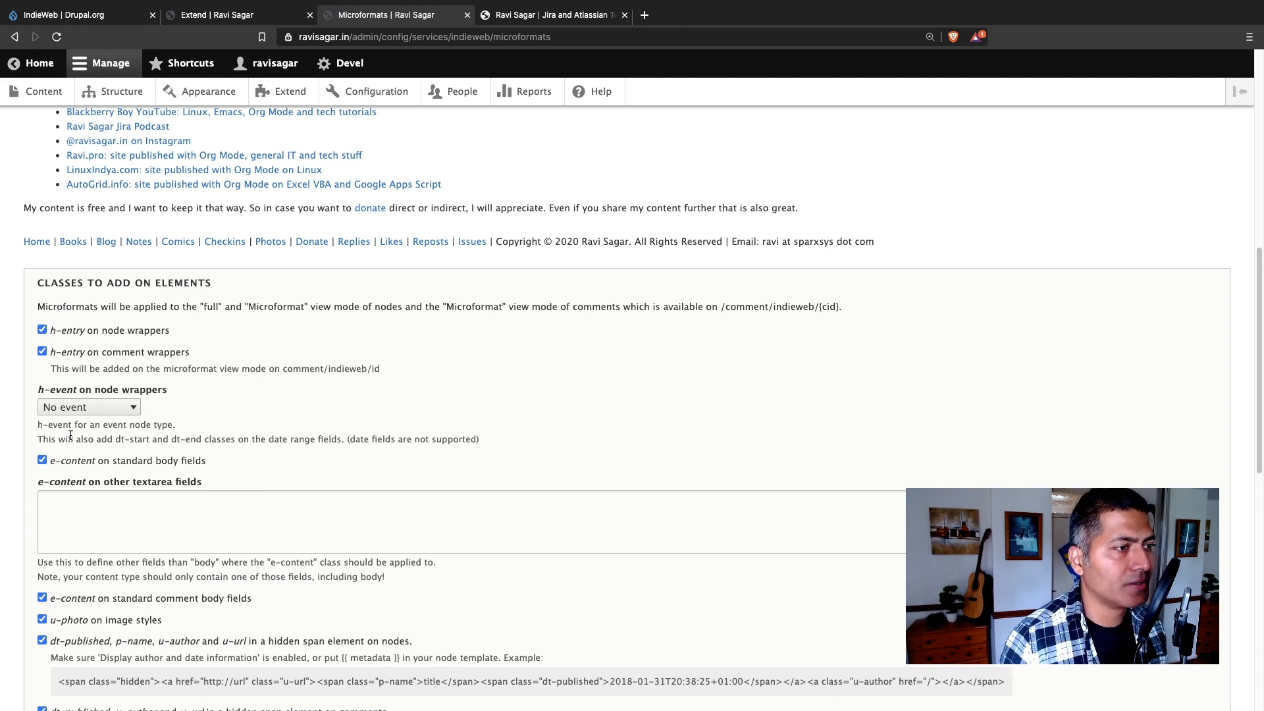
Read the Microformats introduction and review the remaining class options, including Exclude p-name, p-bridgy-twitter-content and p-summary.
{"action": "scroll", "coordinate": [70, 436], "scroll_direction": "up", "scroll_amount": 15}
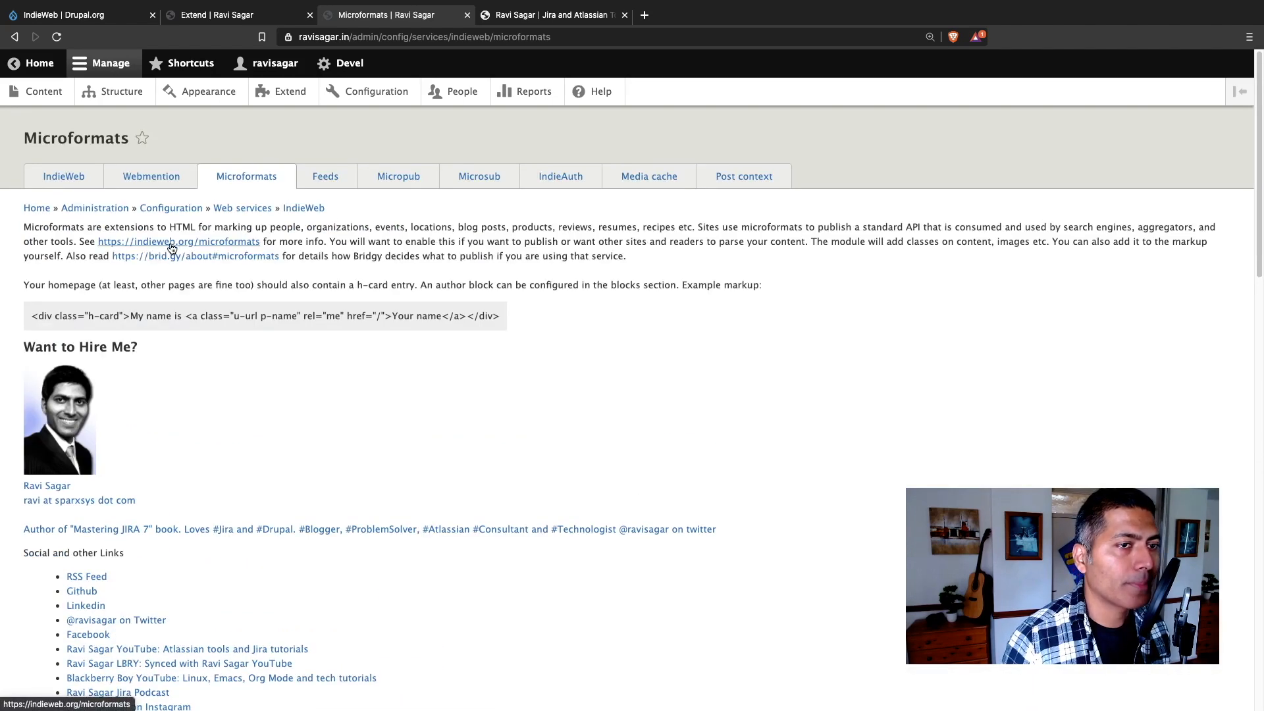
{"action": "scroll", "coordinate": [170, 266], "scroll_direction": "down", "scroll_amount": 20}
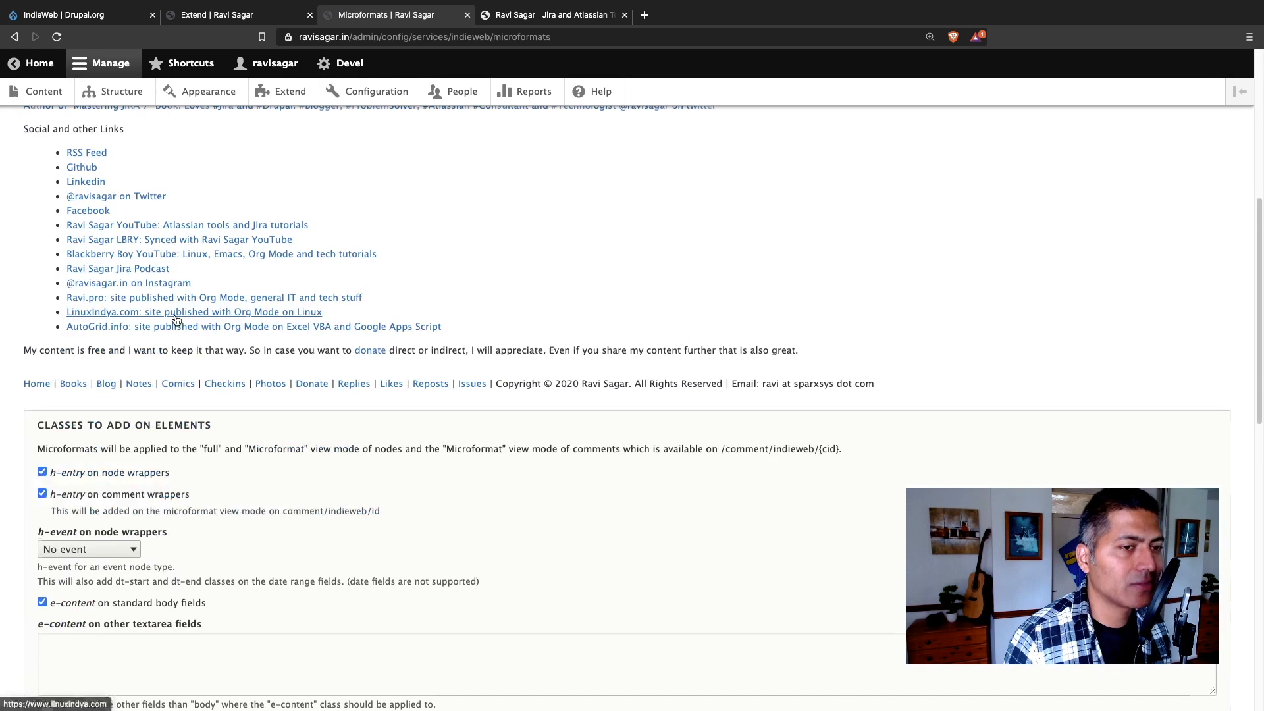
{"action": "scroll", "coordinate": [176, 321], "scroll_direction": "down", "scroll_amount": 9}
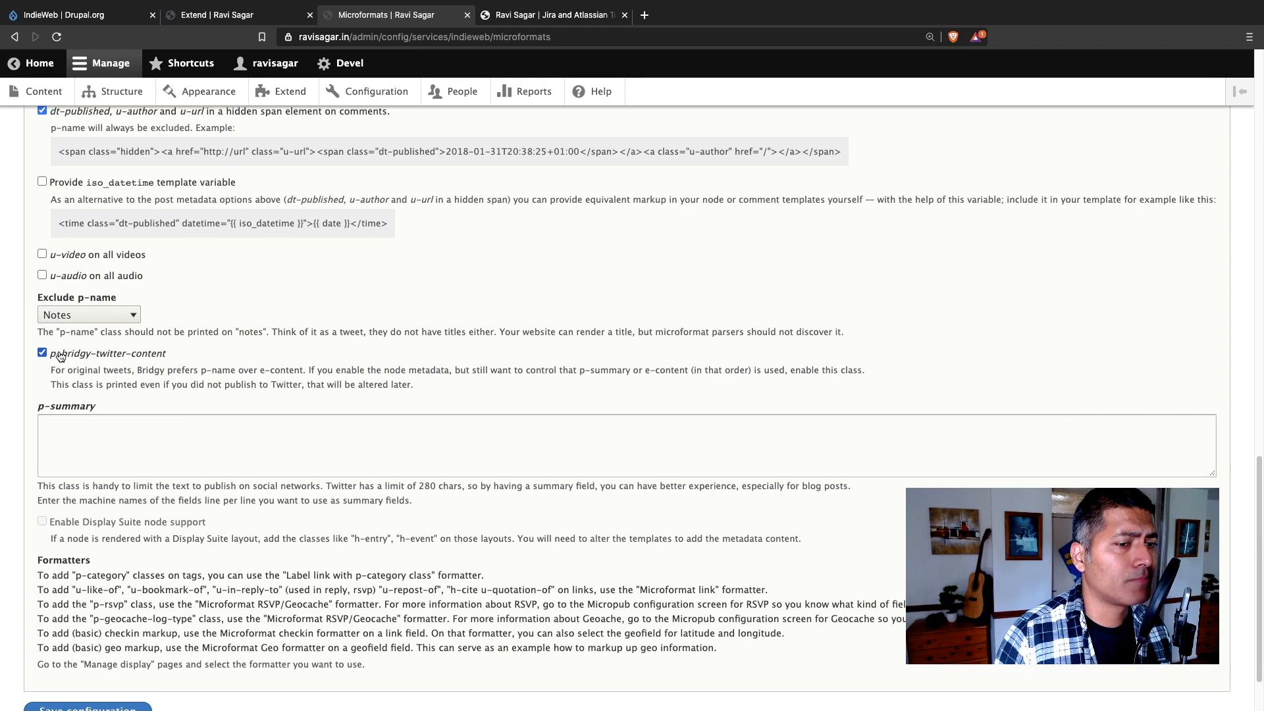
{"action": "scroll", "coordinate": [60, 357], "scroll_direction": "up", "scroll_amount": 10}
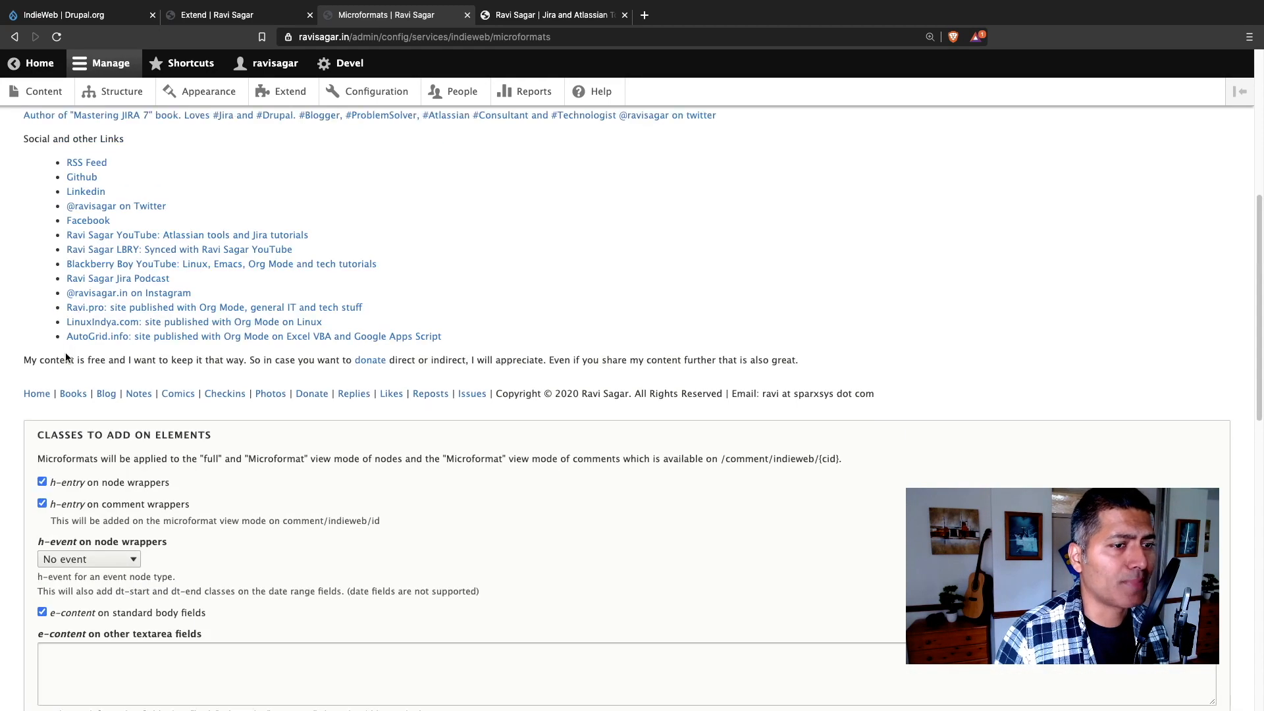
{"action": "scroll", "coordinate": [72, 342], "scroll_direction": "down", "scroll_amount": 7}
{"action": "scroll", "coordinate": [82, 321], "scroll_direction": "up", "scroll_amount": 2}
{"action": "scroll", "coordinate": [114, 321], "scroll_direction": "down", "scroll_amount": 6}
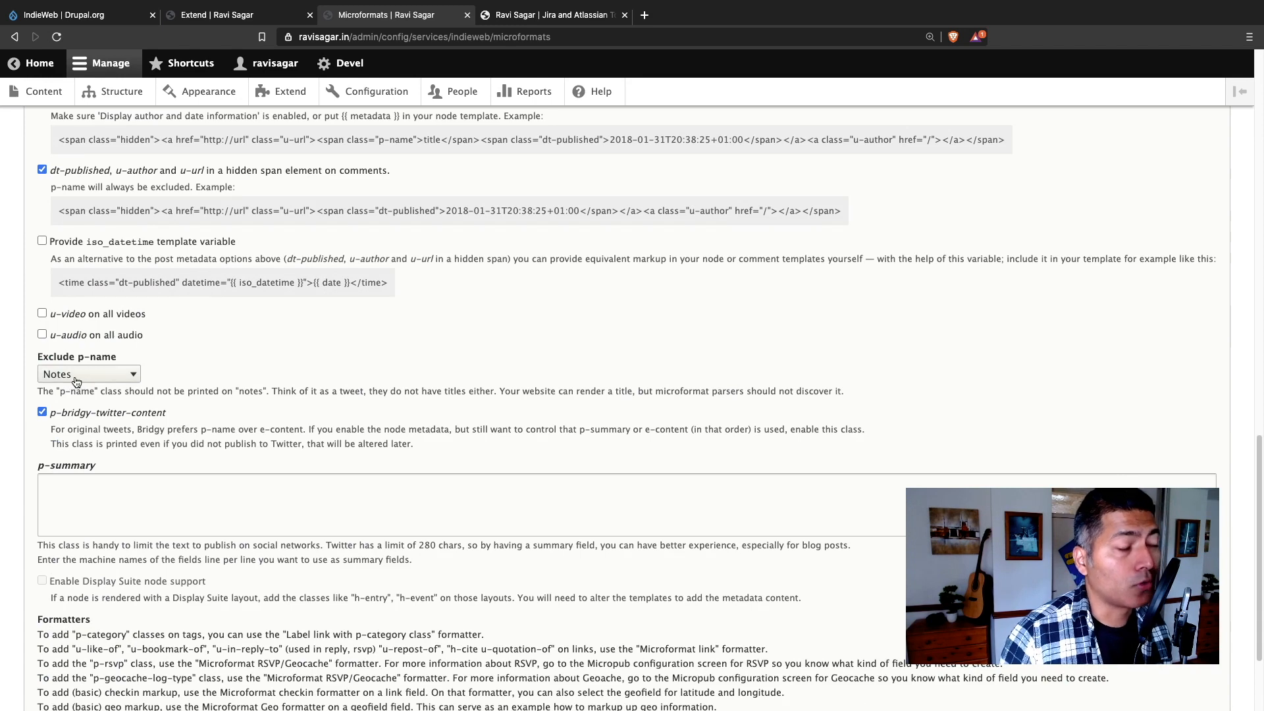
{"action": "scroll", "coordinate": [76, 382], "scroll_direction": "up", "scroll_amount": 6}
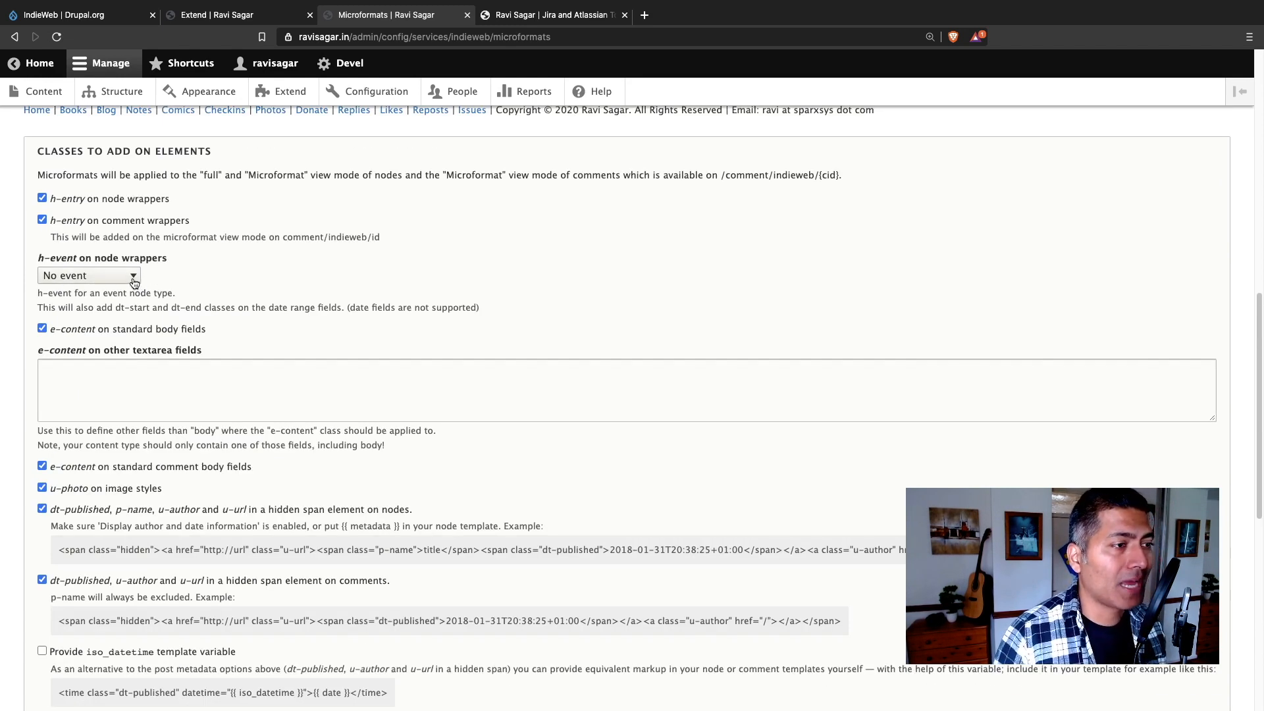
Open the IndieWeb Feeds settings and review the introduction and the list of configured feeds.
{"action": "scroll", "coordinate": [130, 300], "scroll_direction": "up", "scroll_amount": 3}
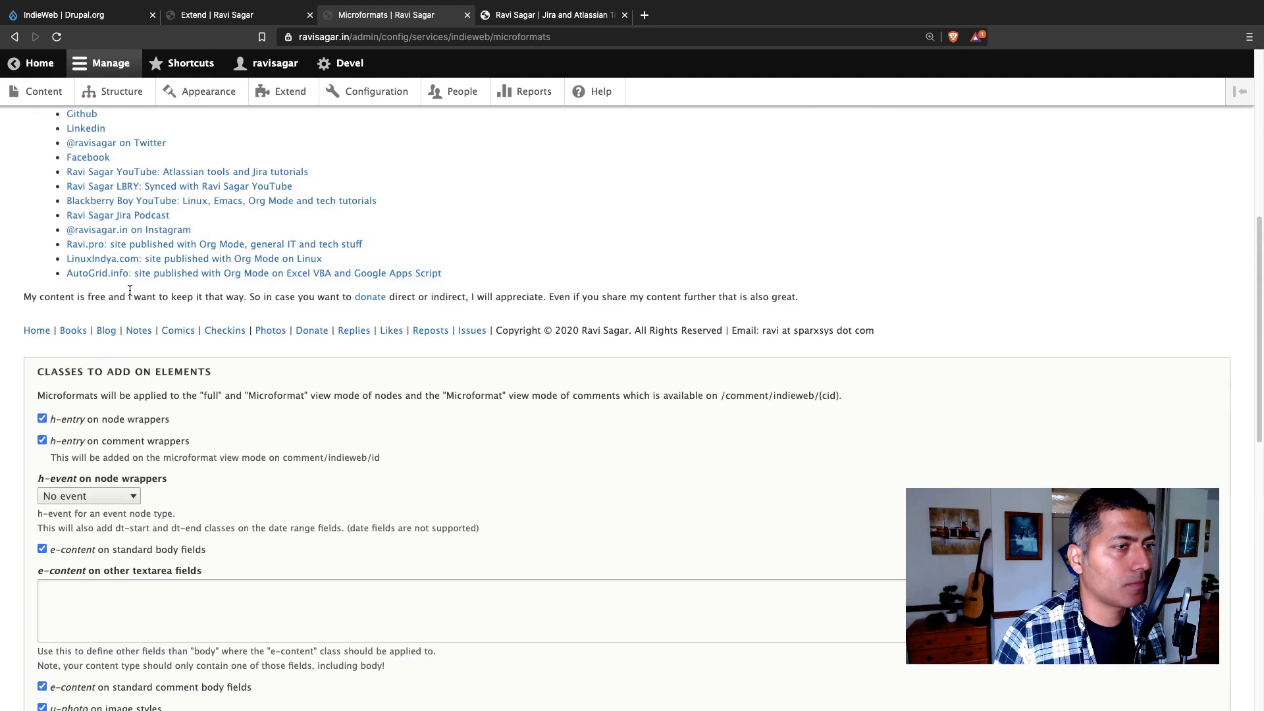
{"action": "scroll", "coordinate": [130, 290], "scroll_direction": "up", "scroll_amount": 7}
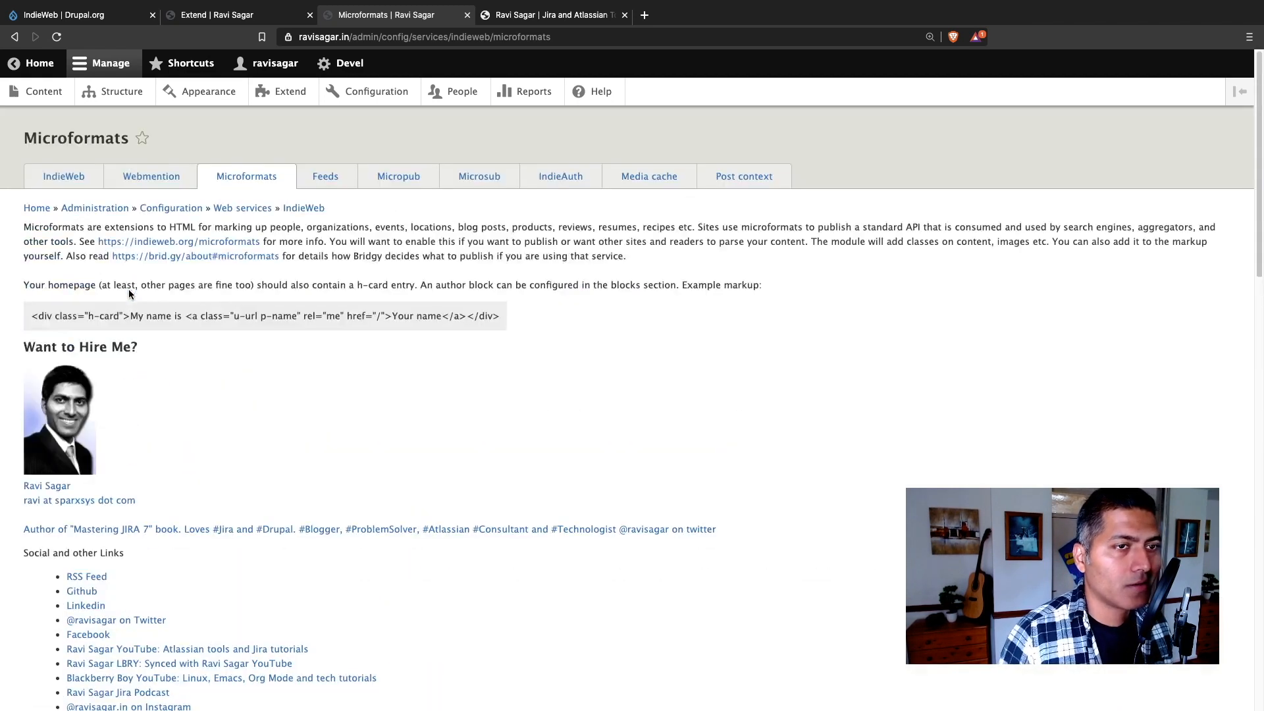
{"action": "left_click", "coordinate": [329, 176]}
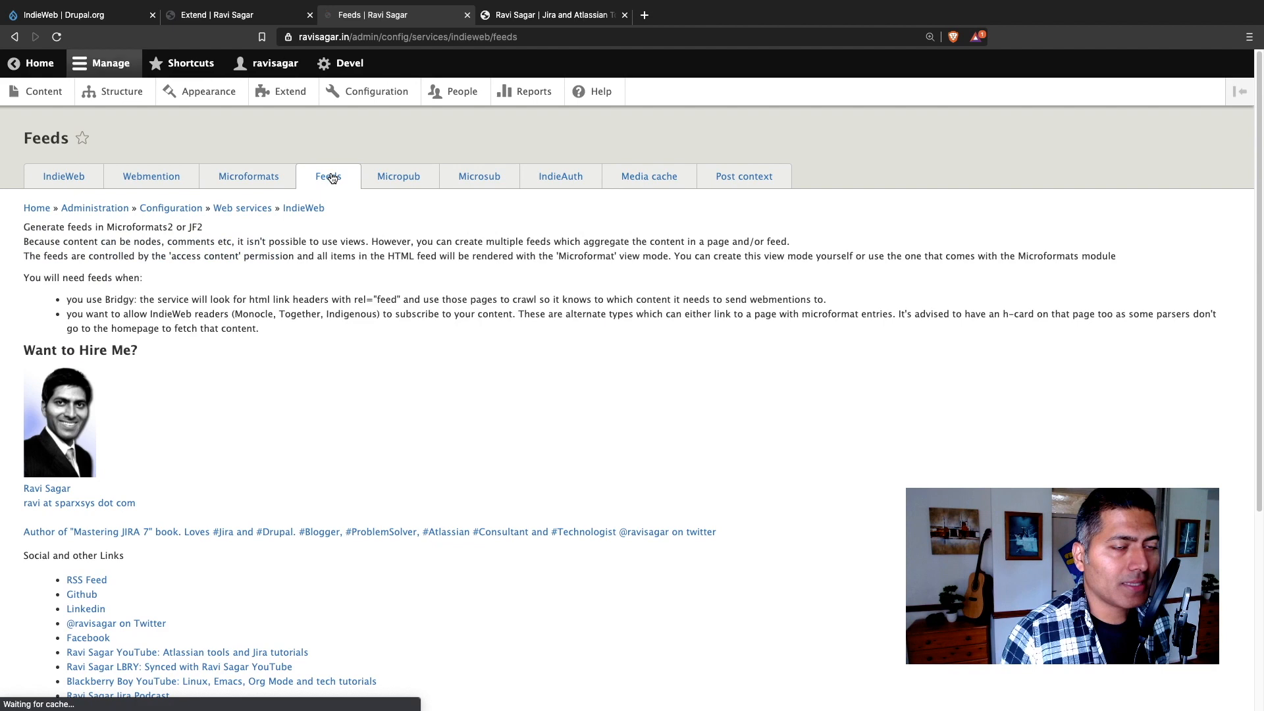
{"action": "scroll", "coordinate": [319, 263], "scroll_direction": "down", "scroll_amount": 4}
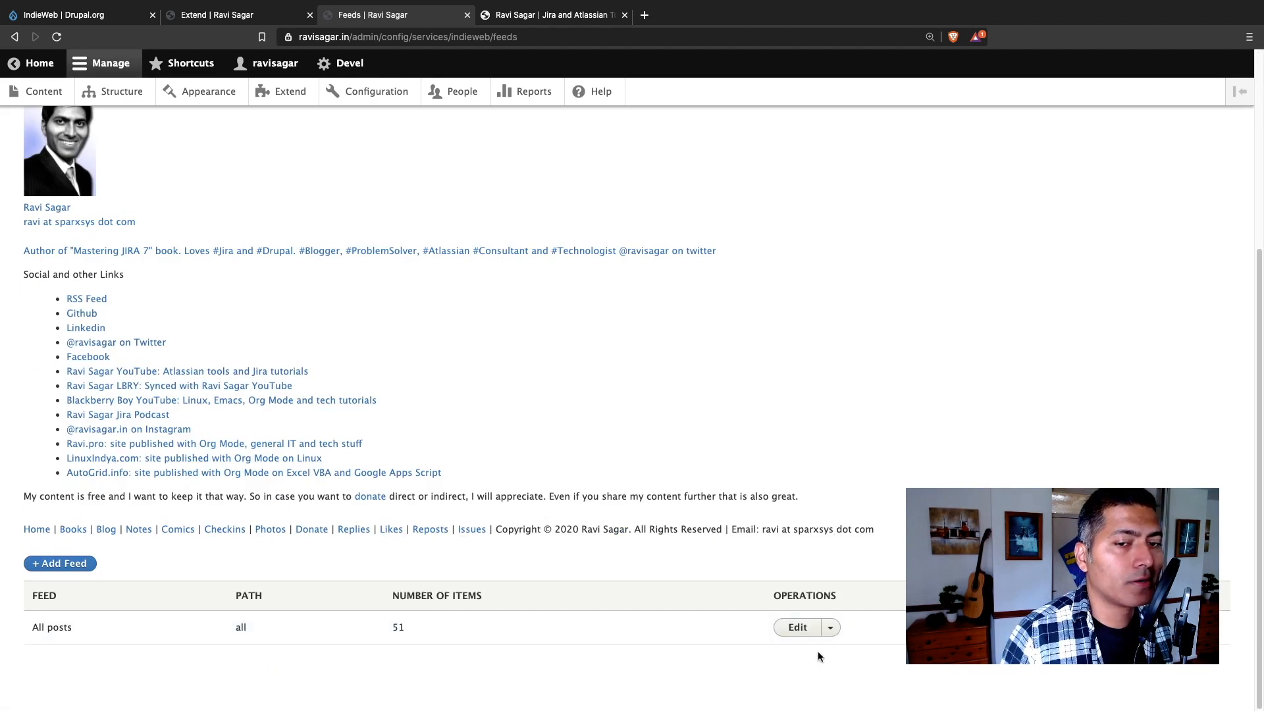
Open the All posts feed for editing and examine its path, limit, author markup and selected node bundles.
{"action": "left_click", "coordinate": [798, 628]}
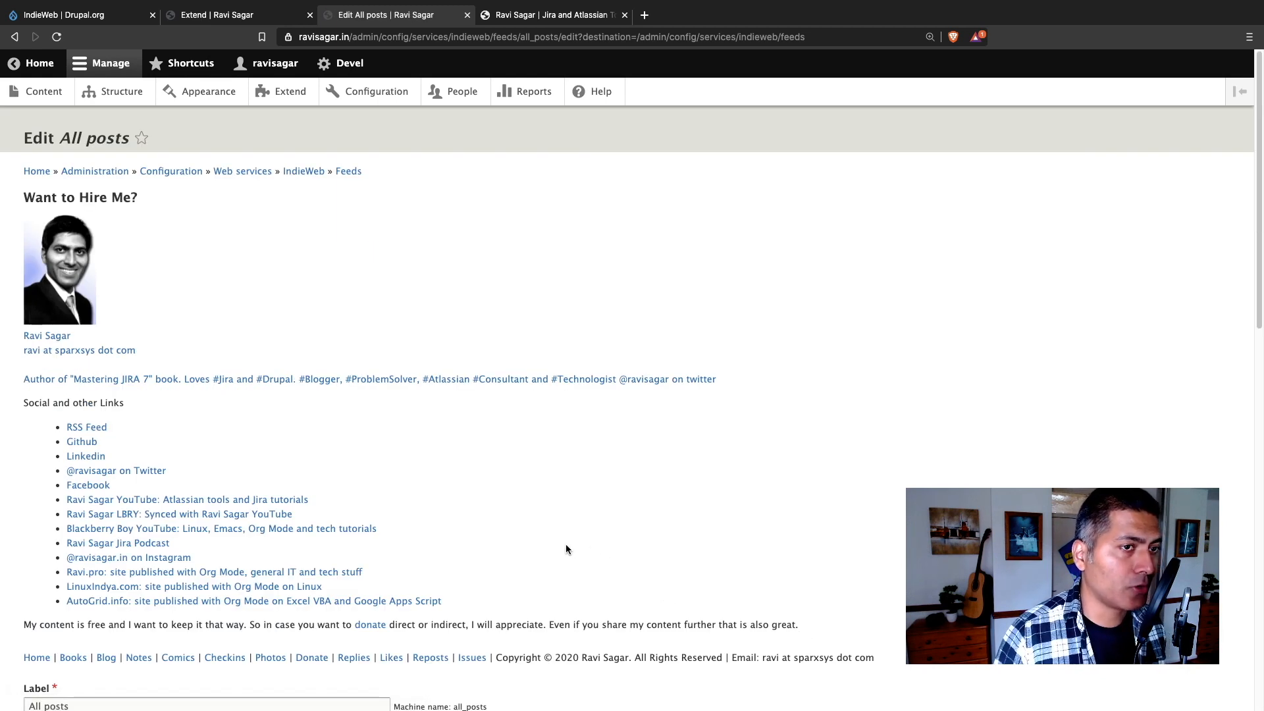
{"action": "scroll", "coordinate": [566, 550], "scroll_direction": "down", "scroll_amount": 6}
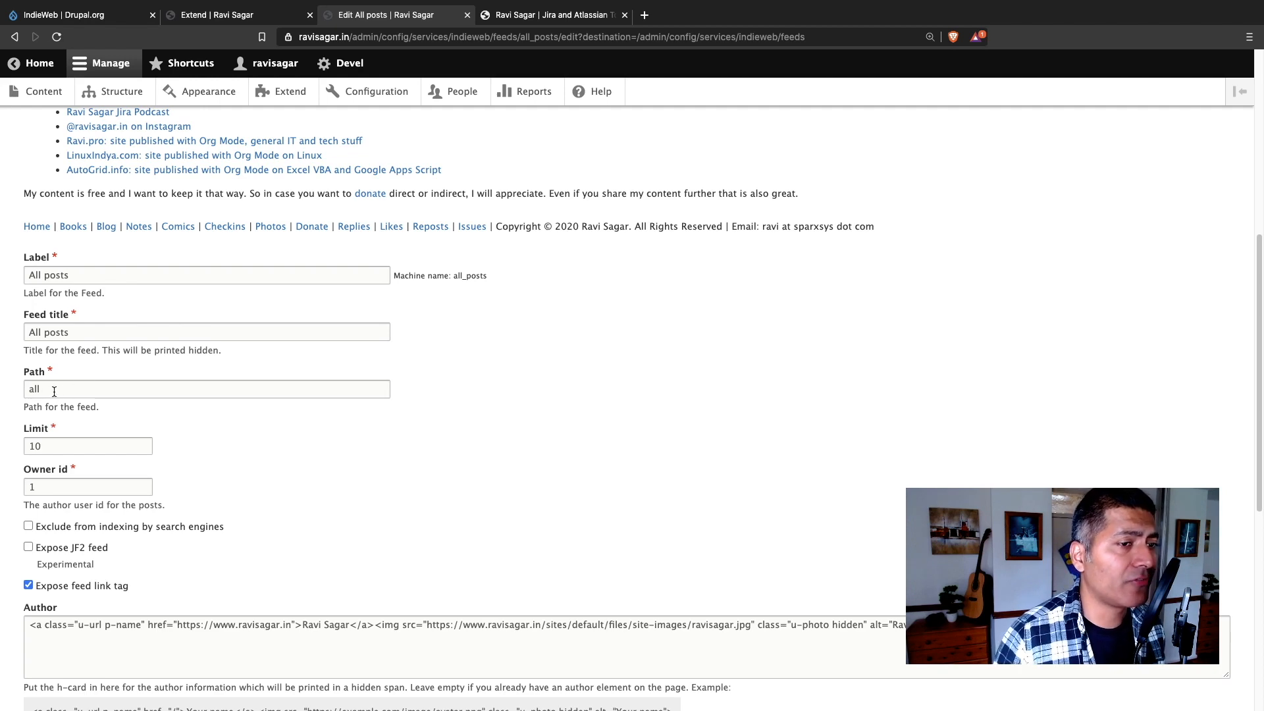
{"action": "scroll", "coordinate": [54, 391], "scroll_direction": "down", "scroll_amount": 6}
{"action": "scroll", "coordinate": [80, 448], "scroll_direction": "down", "scroll_amount": 3}
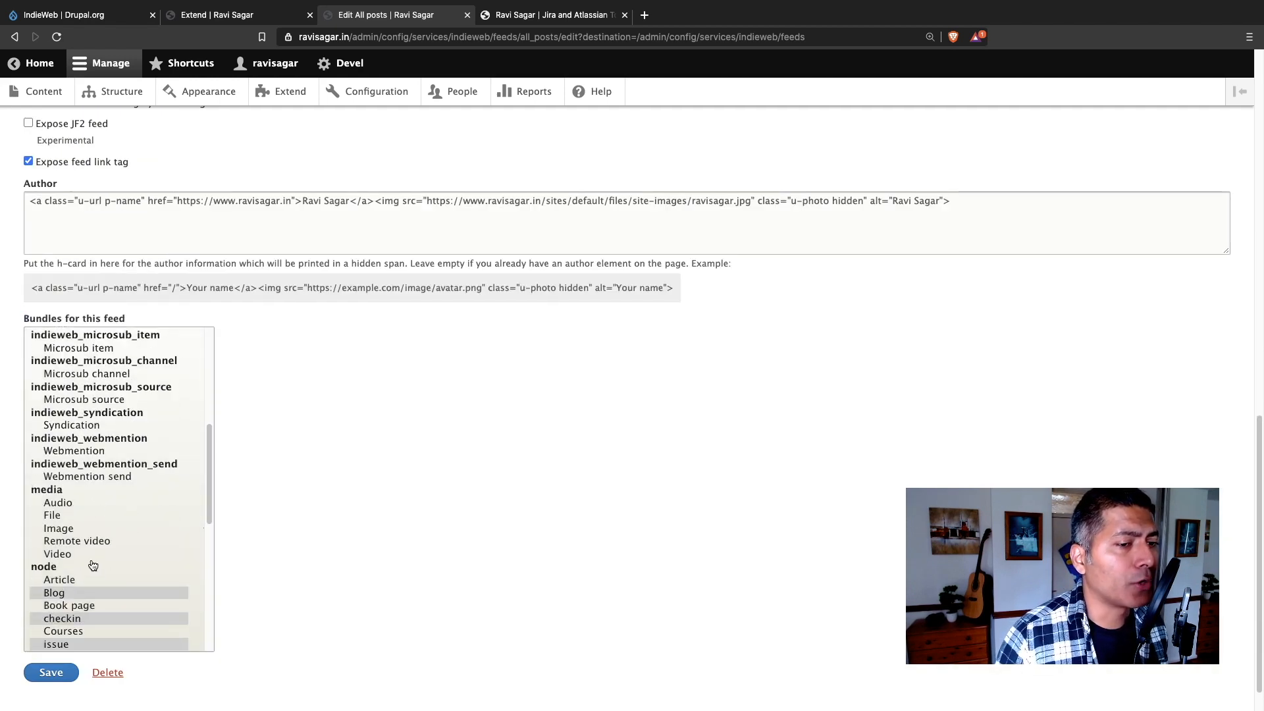
{"action": "scroll", "coordinate": [89, 559], "scroll_direction": "down", "scroll_amount": 4}
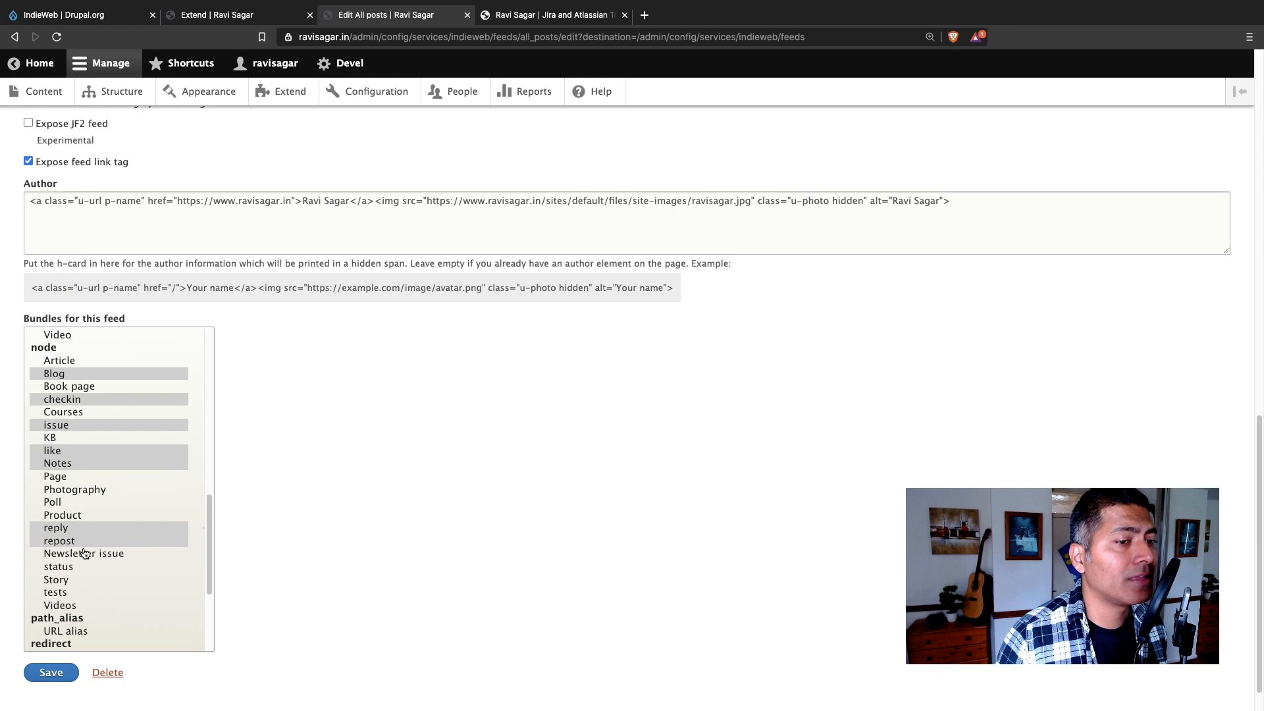
Review the All posts feed's remaining bundles, compare its Author h-card with the example markup, and return to the feeds list.
{"action": "scroll", "coordinate": [84, 553], "scroll_direction": "down", "scroll_amount": 2}
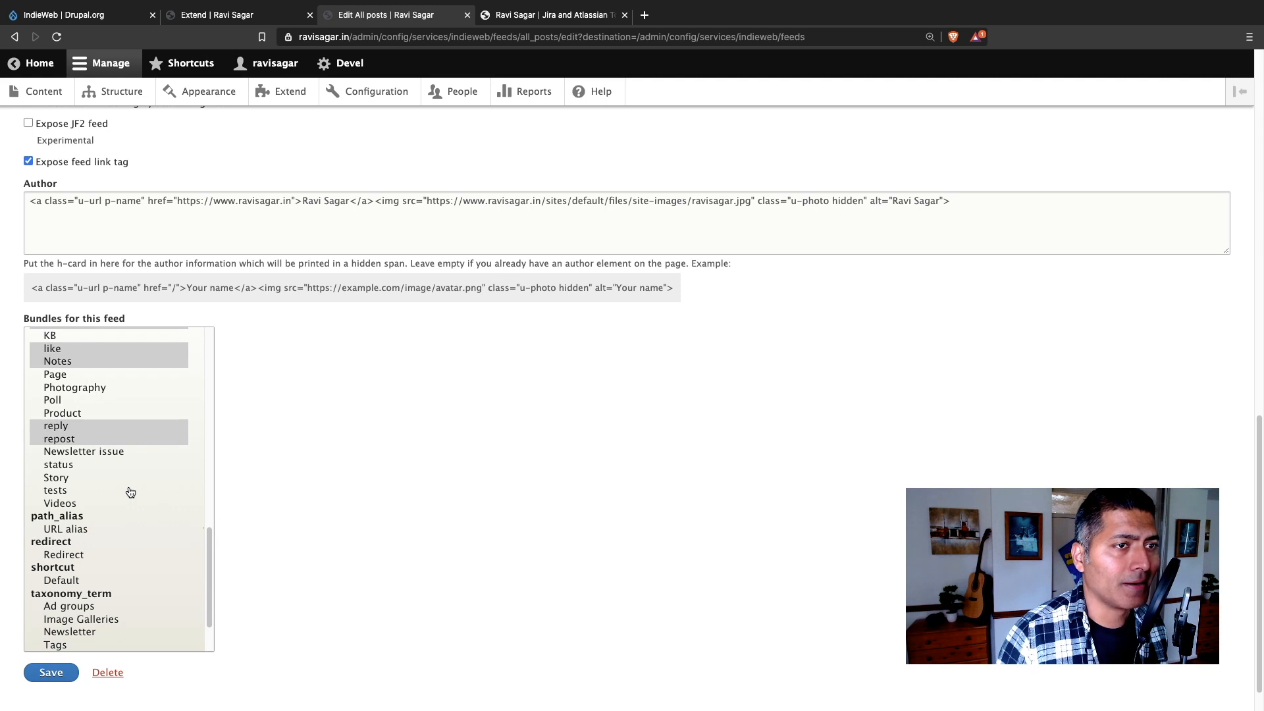
{"action": "left_click", "coordinate": [152, 200]}
{"action": "key", "text": "super+a"}
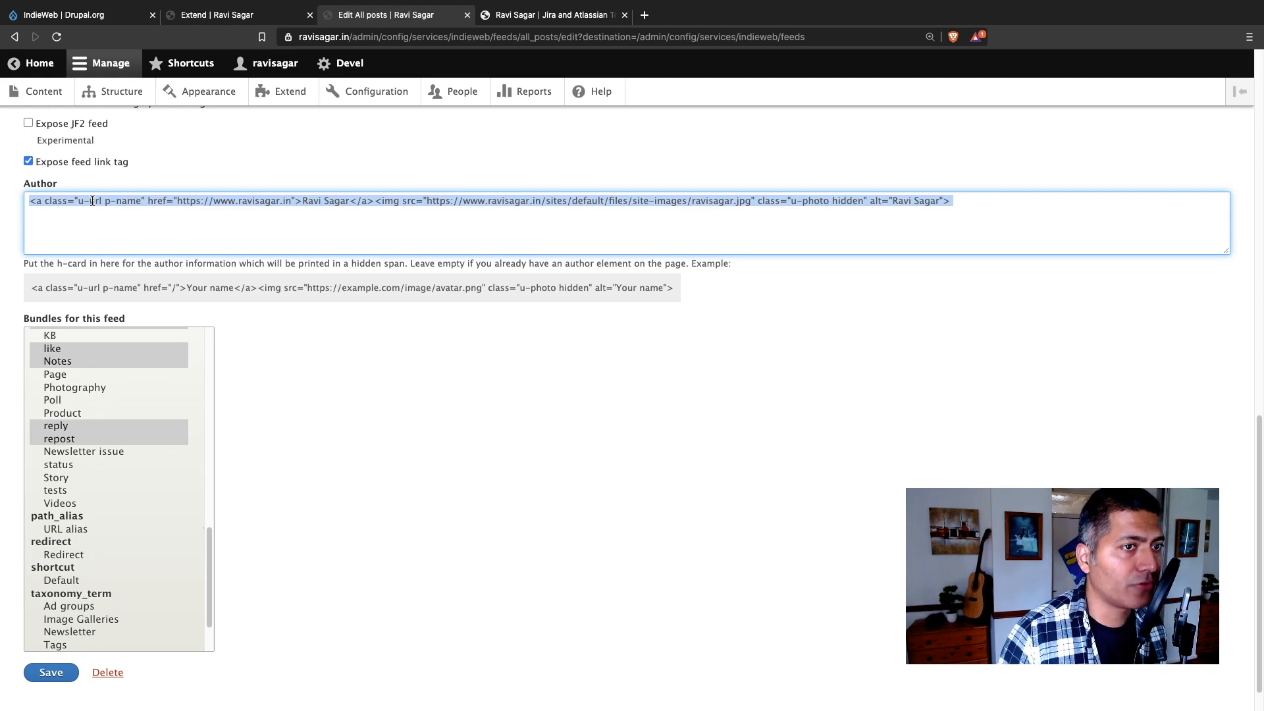
{"action": "triple_click", "coordinate": [157, 292]}
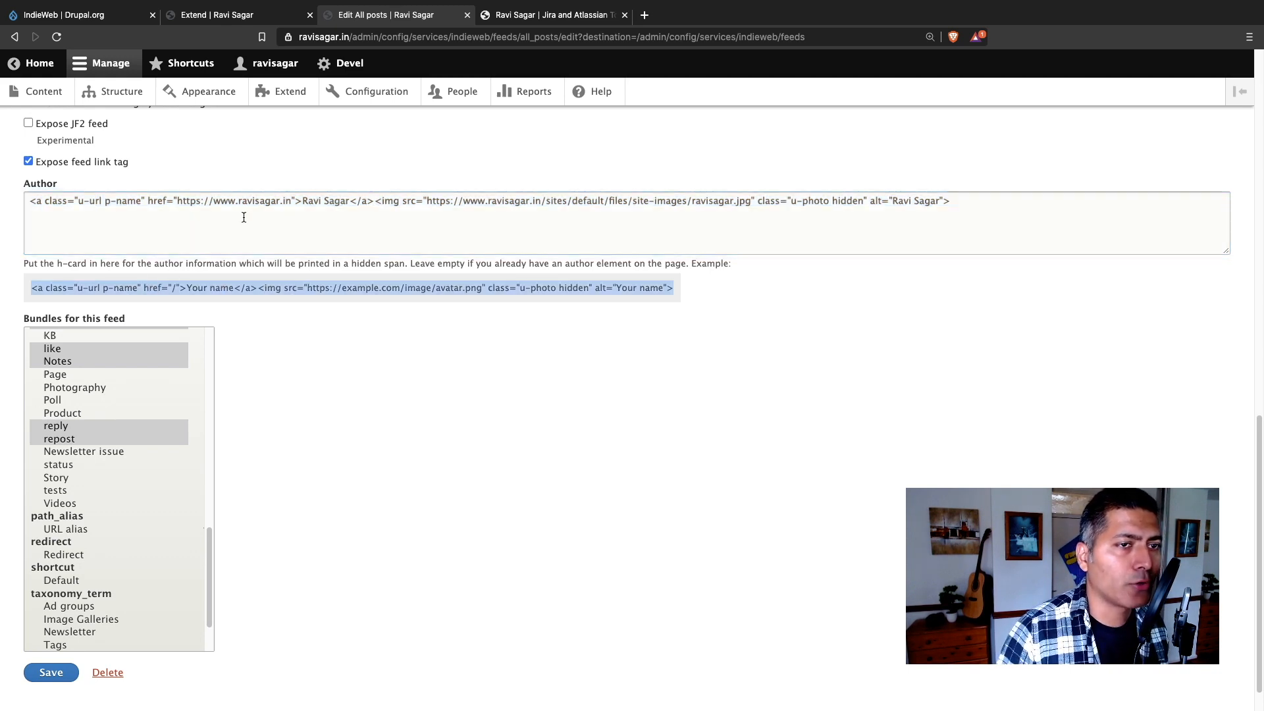
{"action": "scroll", "coordinate": [264, 385], "scroll_direction": "up", "scroll_amount": 5}
{"action": "scroll", "coordinate": [263, 381], "scroll_direction": "up", "scroll_amount": 10}
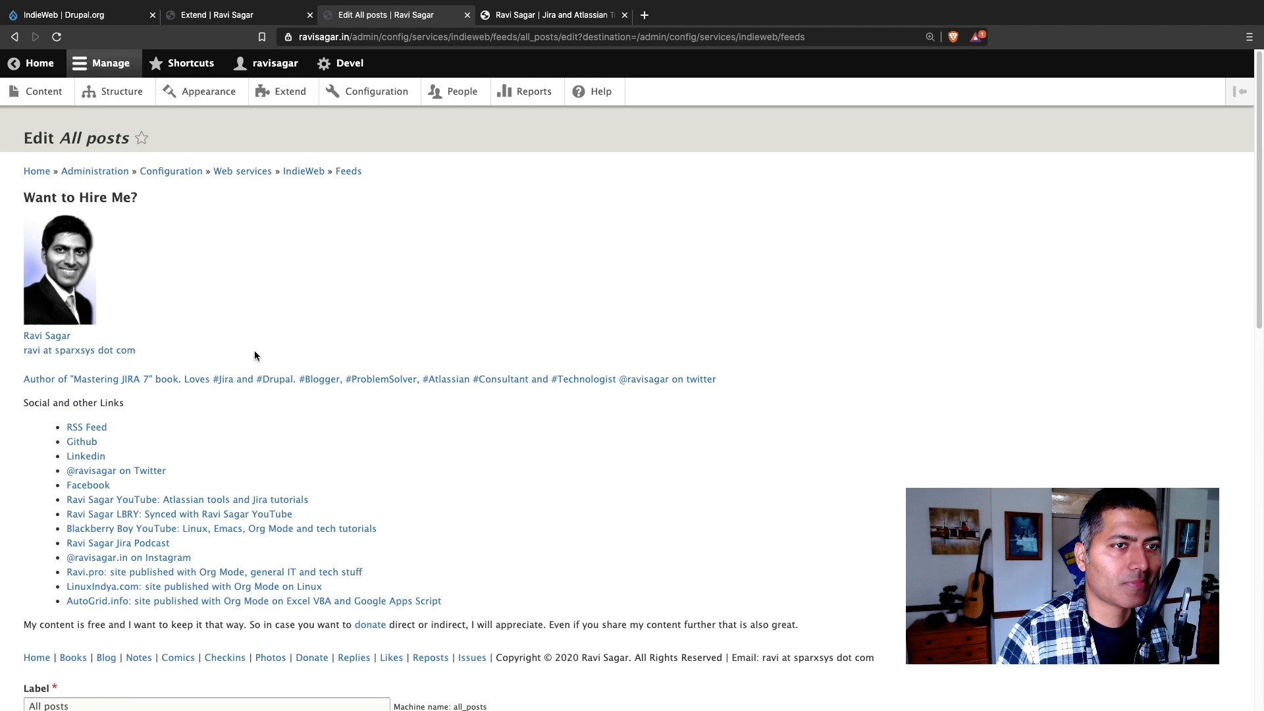
{"action": "scroll", "coordinate": [254, 355], "scroll_direction": "down", "scroll_amount": 15}
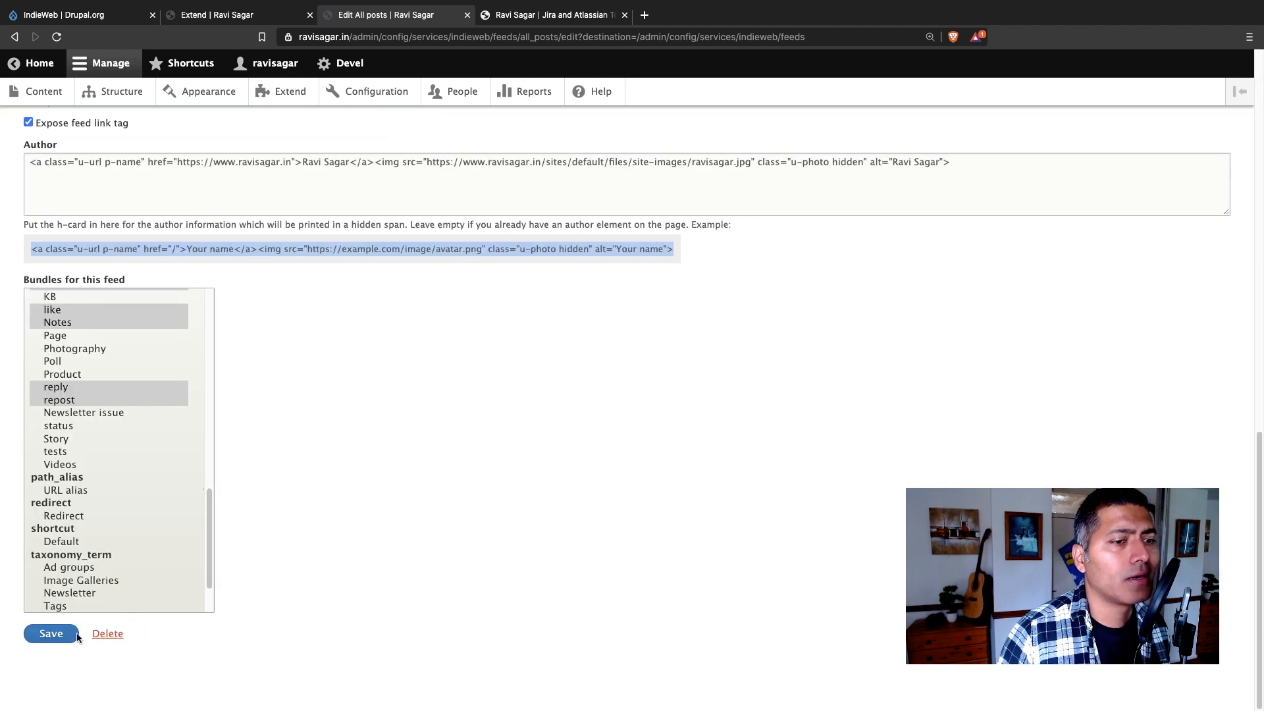
{"action": "scroll", "coordinate": [144, 579], "scroll_direction": "up", "scroll_amount": 10}
{"action": "left_click", "coordinate": [15, 38]}
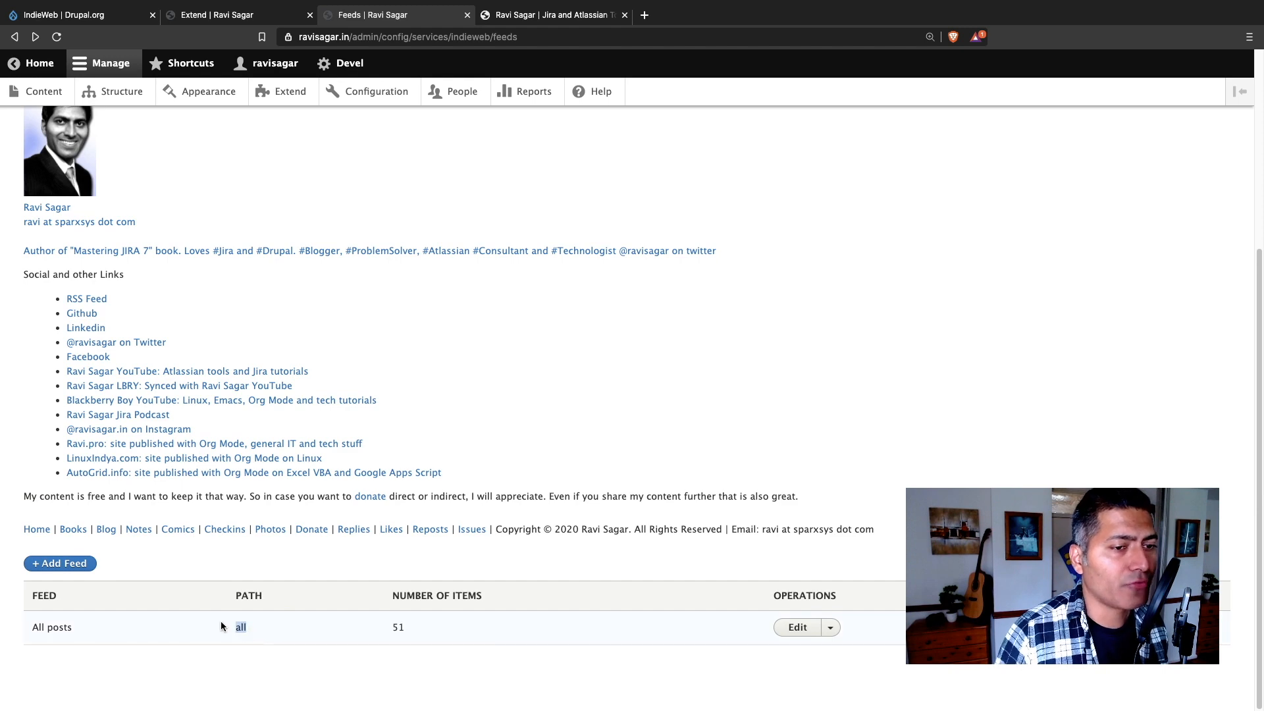
Open the Micropub settings and examine the General options for the endpoint, post updates, deletes and queries.
{"action": "scroll", "coordinate": [220, 626], "scroll_direction": "up", "scroll_amount": 4}
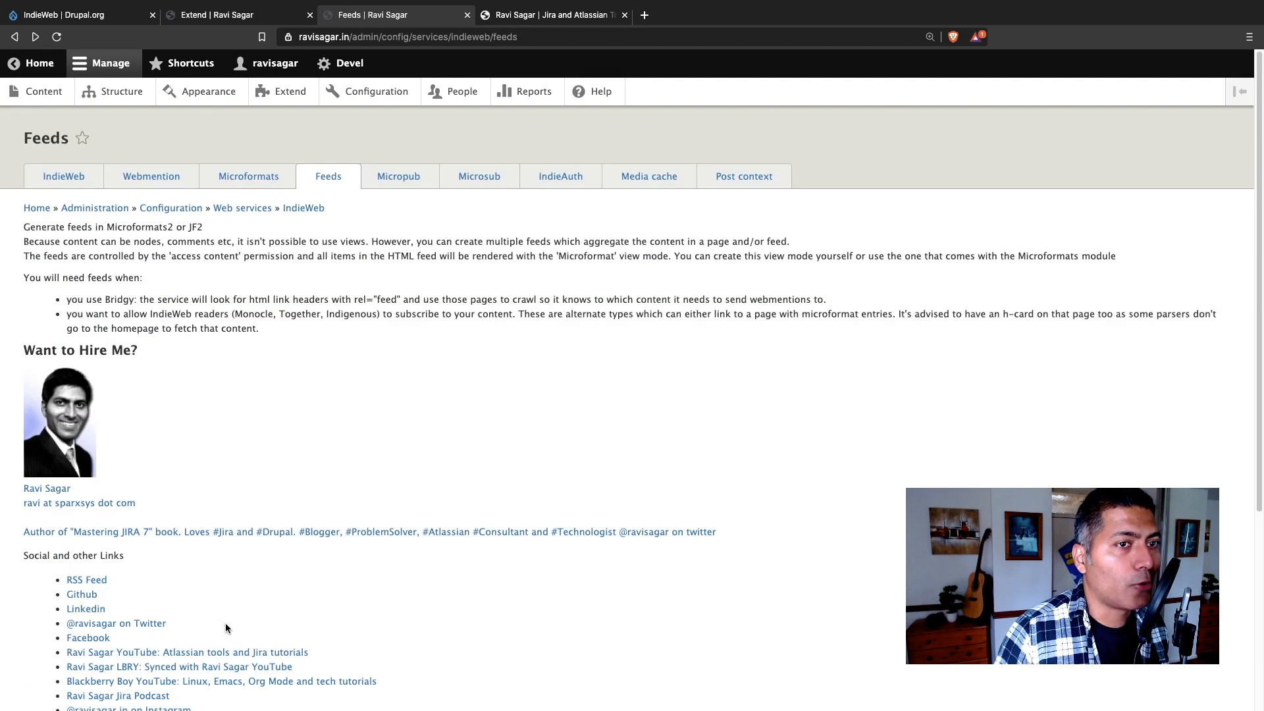
{"action": "left_click", "coordinate": [399, 177]}
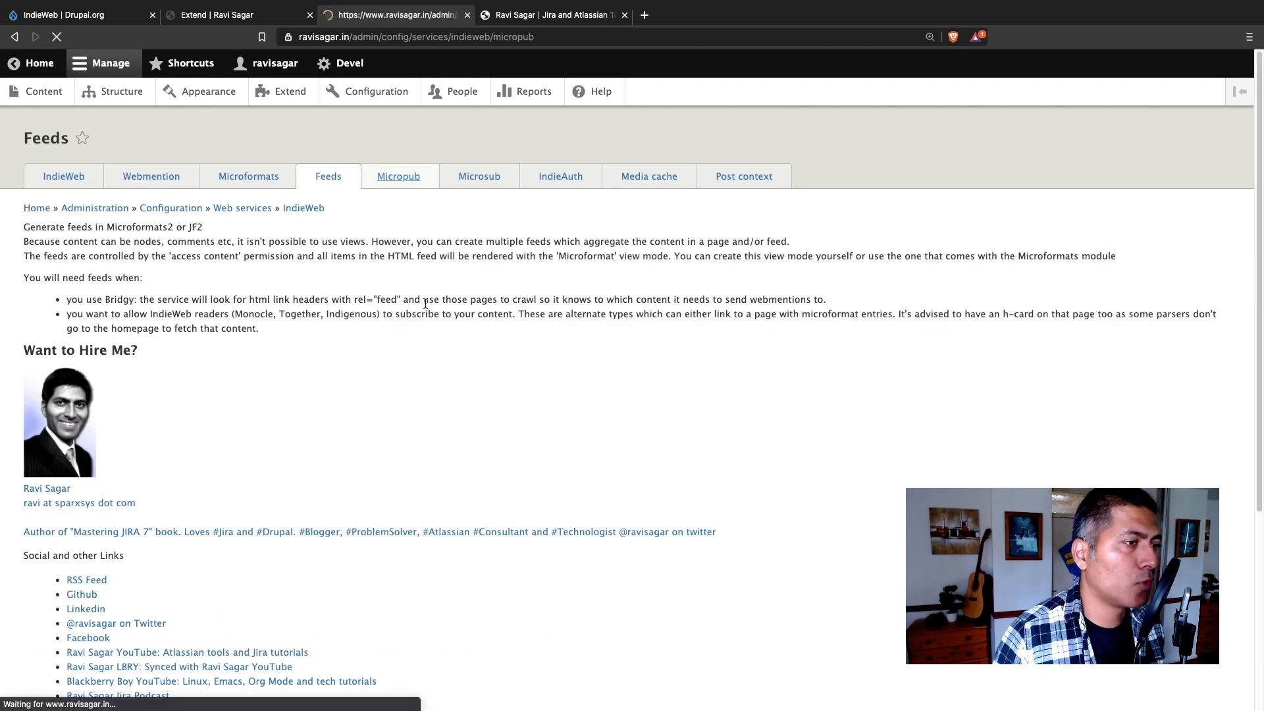
{"action": "scroll", "coordinate": [422, 290], "scroll_direction": "down", "scroll_amount": 8}
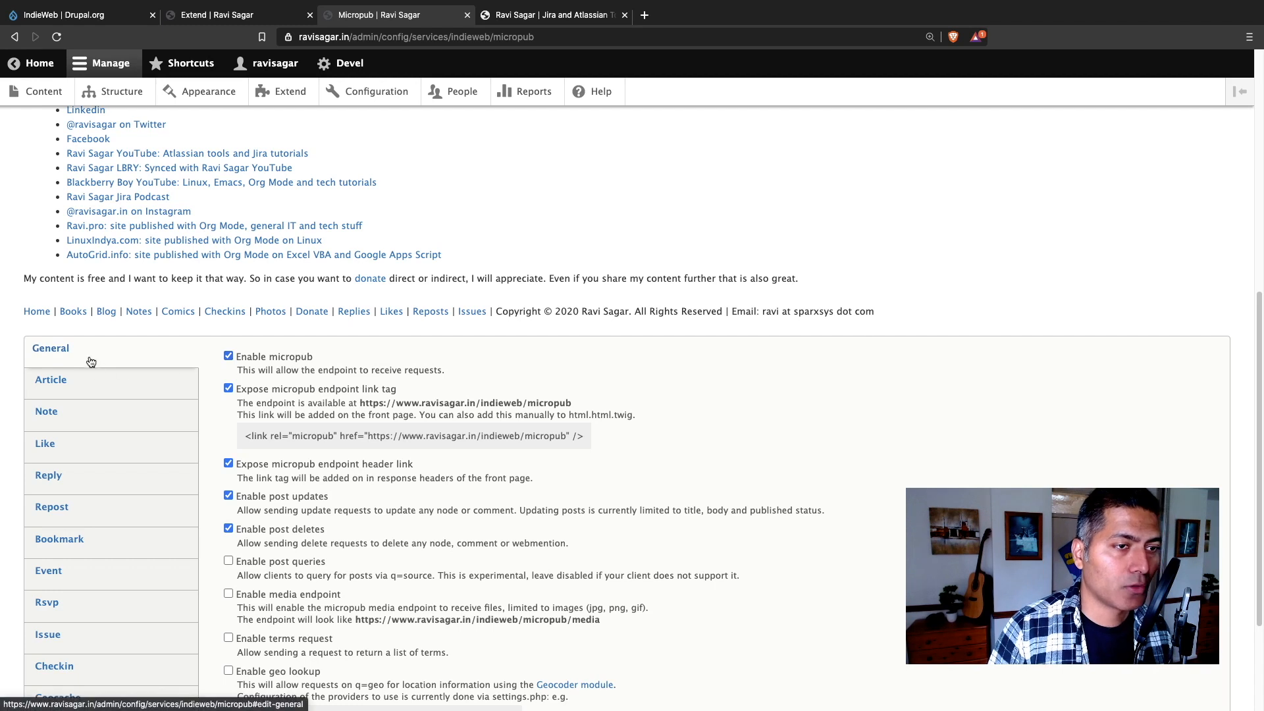
{"action": "scroll", "coordinate": [193, 380], "scroll_direction": "down", "scroll_amount": 1}
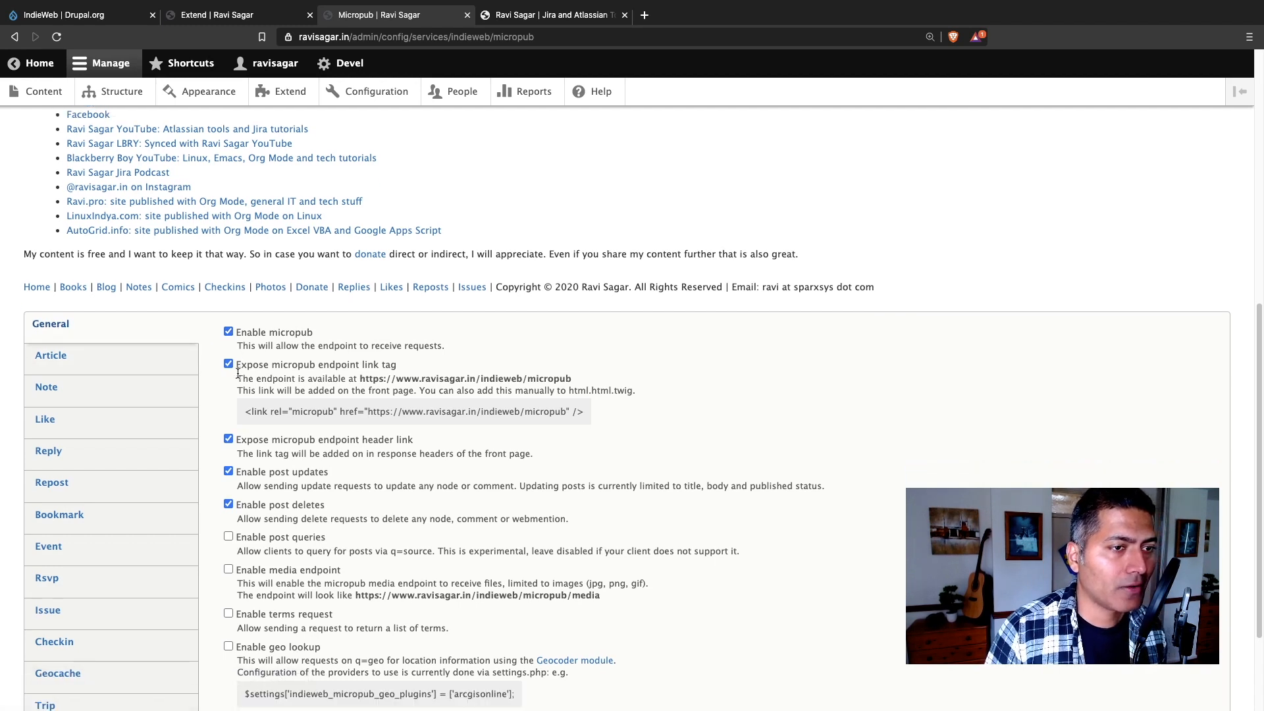
Examine the Micropub Note settings, including status, author, node type and field mappings, and review the Micropub introduction.
{"action": "left_click", "coordinate": [105, 391]}
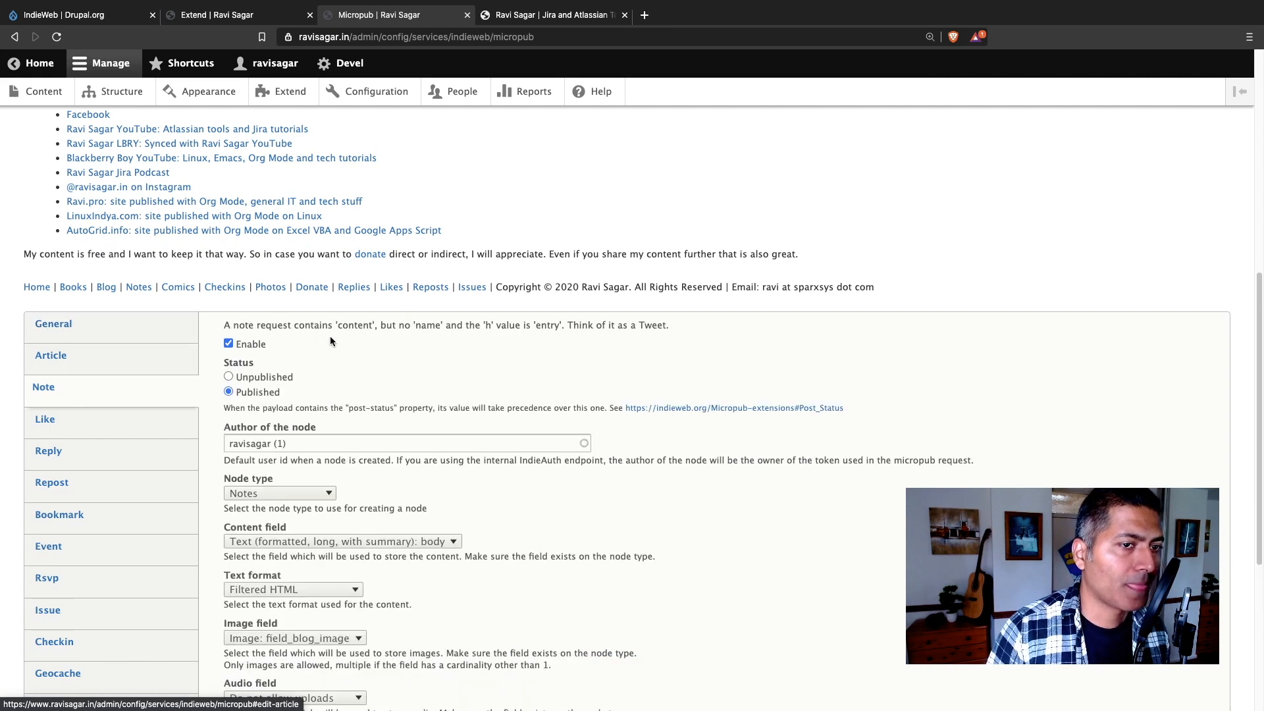
{"action": "scroll", "coordinate": [330, 336], "scroll_direction": "down", "scroll_amount": 3}
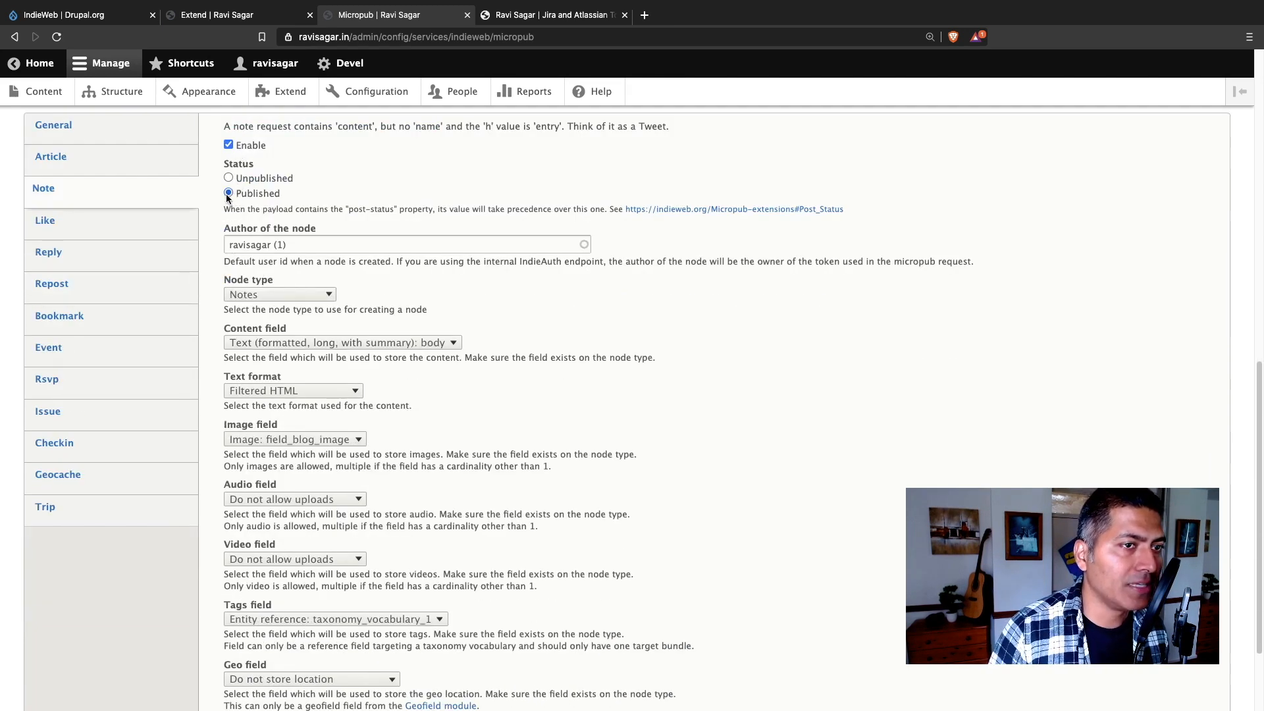
{"action": "scroll", "coordinate": [395, 152], "scroll_direction": "up", "scroll_amount": 15}
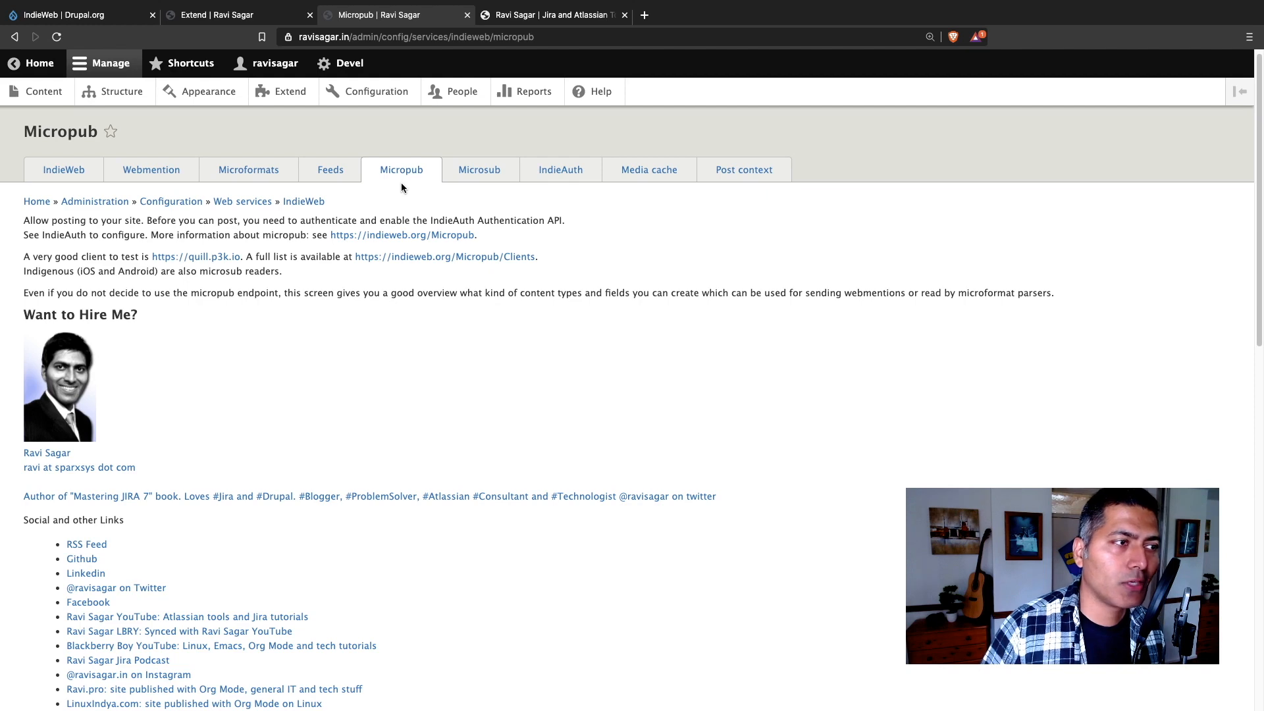
{"action": "scroll", "coordinate": [401, 184], "scroll_direction": "down", "scroll_amount": 6}
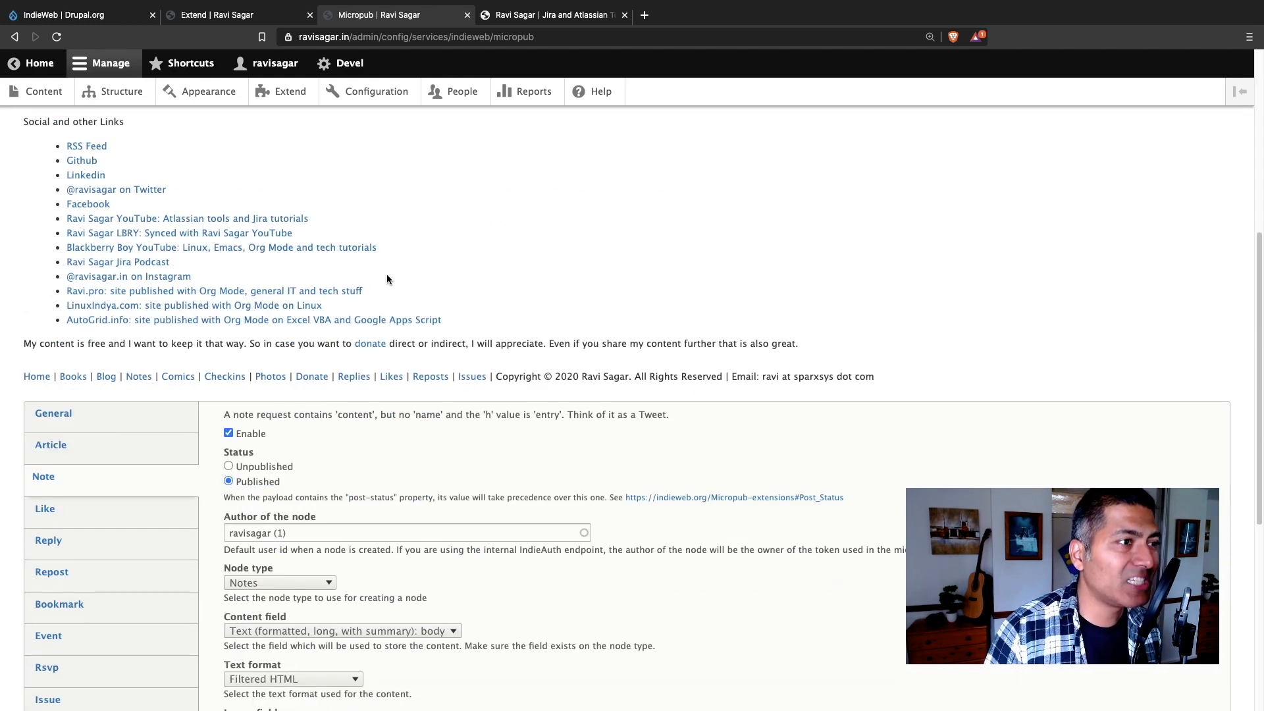
{"action": "scroll", "coordinate": [386, 274], "scroll_direction": "down", "scroll_amount": 3}
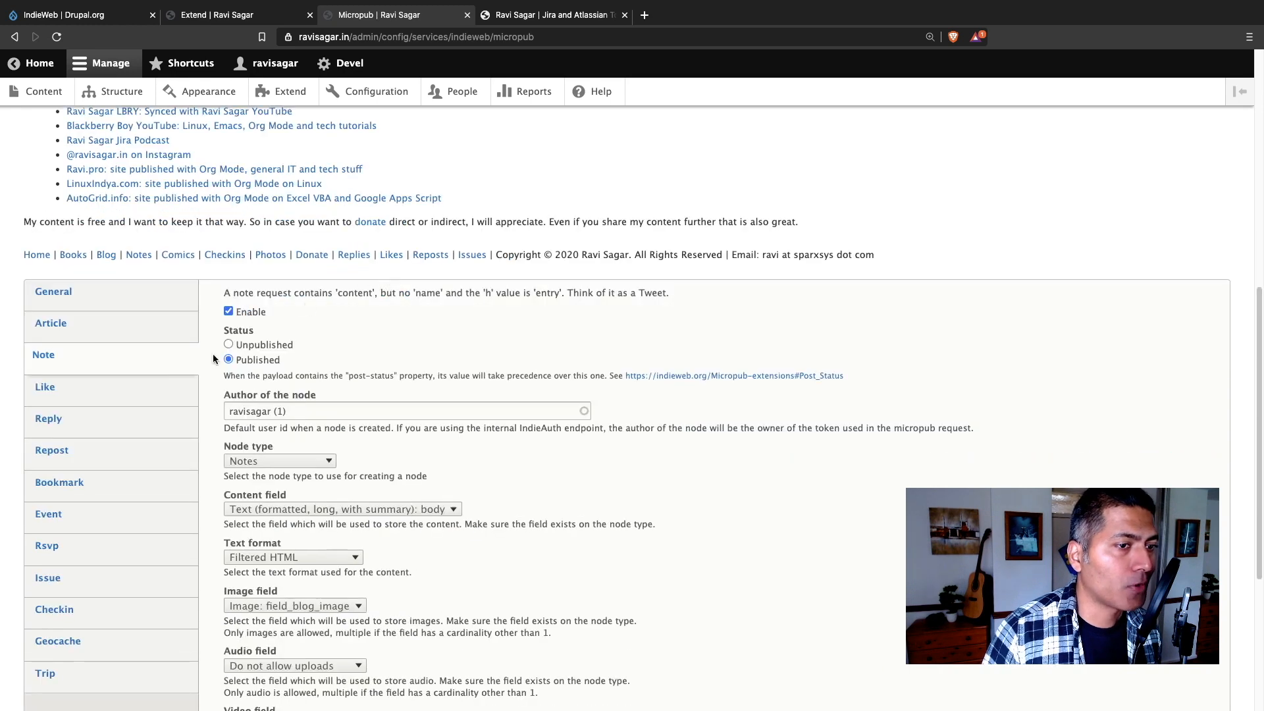
Compare the Micropub settings for the Like, Repost, Reply and Note post types.
{"action": "left_click", "coordinate": [86, 400]}
{"action": "left_click", "coordinate": [96, 453]}
{"action": "left_click", "coordinate": [108, 432]}
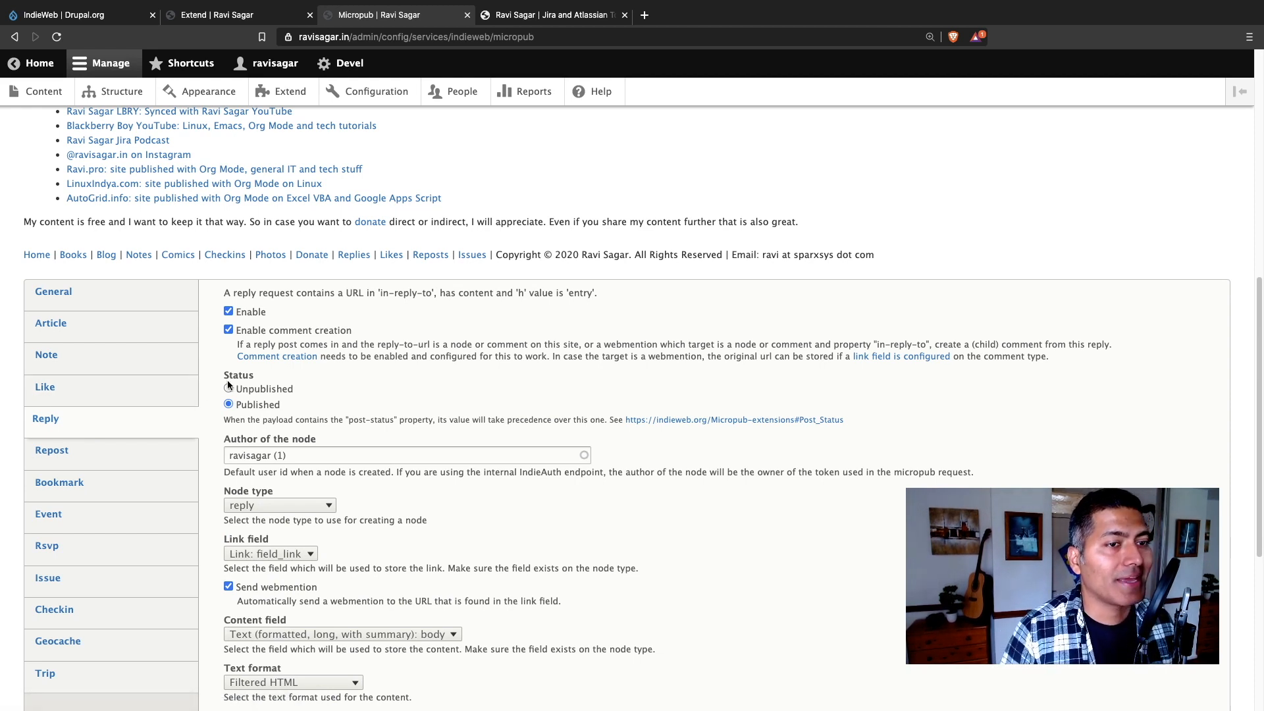
{"action": "left_click", "coordinate": [121, 364]}
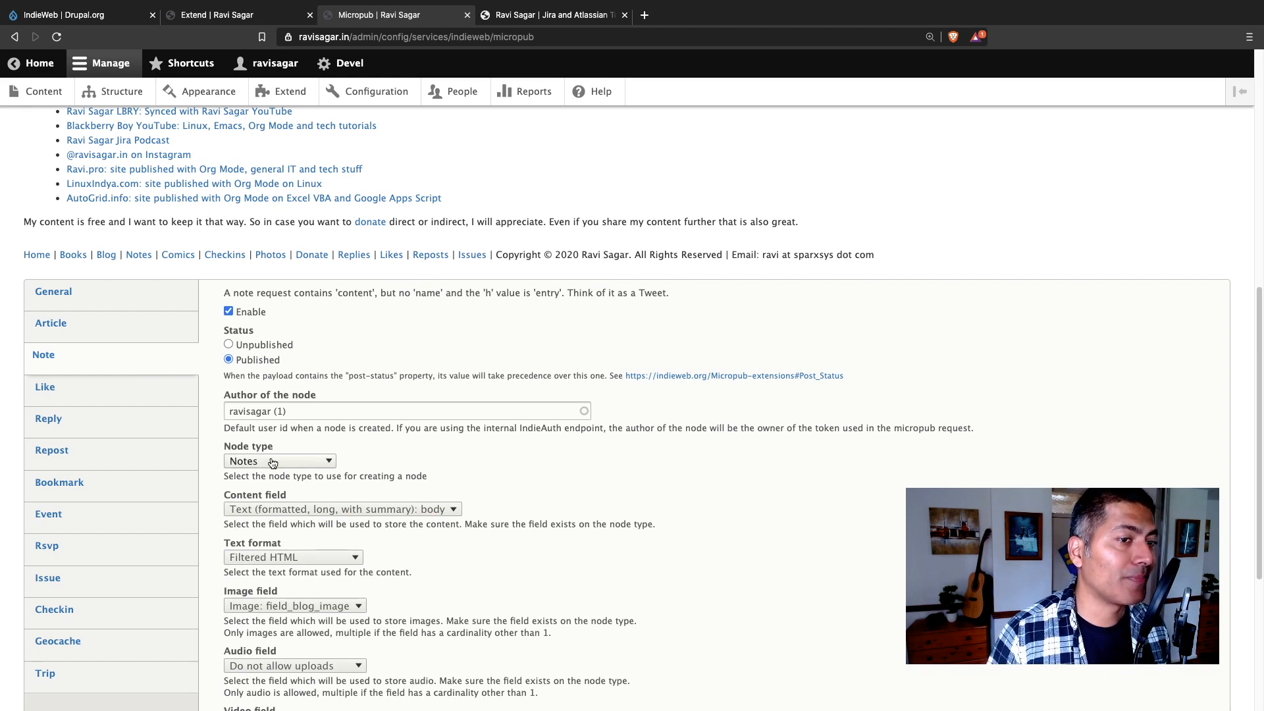
Examine the Micropub Reply settings, from comment creation, status and node type to the link field, Send webmention and content fields.
{"action": "left_click", "coordinate": [139, 425]}
{"action": "scroll", "coordinate": [243, 473], "scroll_direction": "down", "scroll_amount": 3}
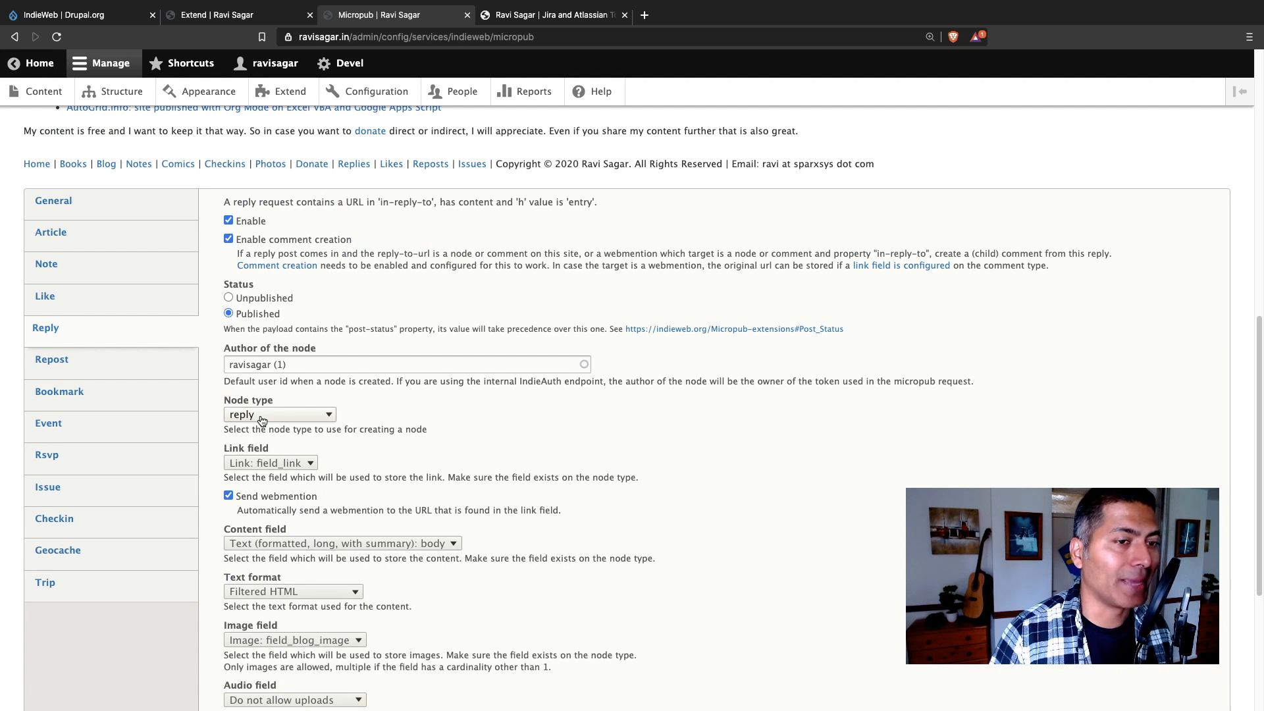
{"action": "scroll", "coordinate": [276, 420], "scroll_direction": "down", "scroll_amount": 1}
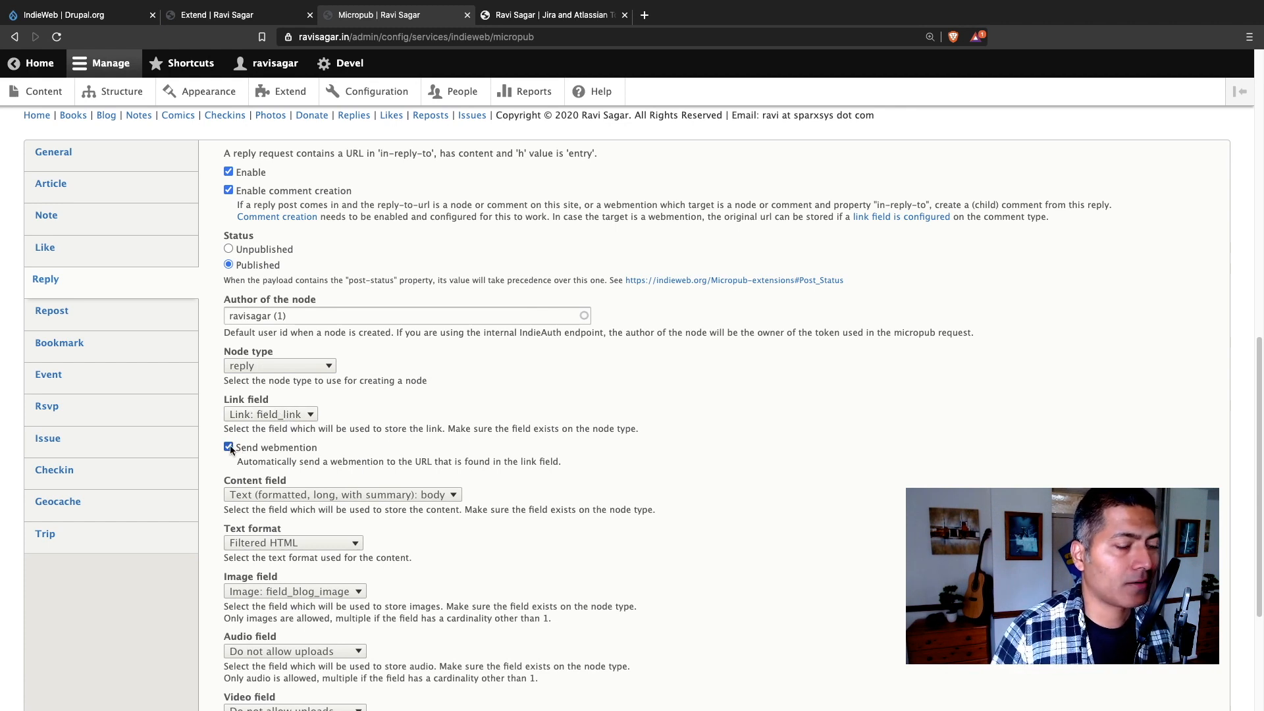
{"action": "scroll", "coordinate": [231, 445], "scroll_direction": "down", "scroll_amount": 2}
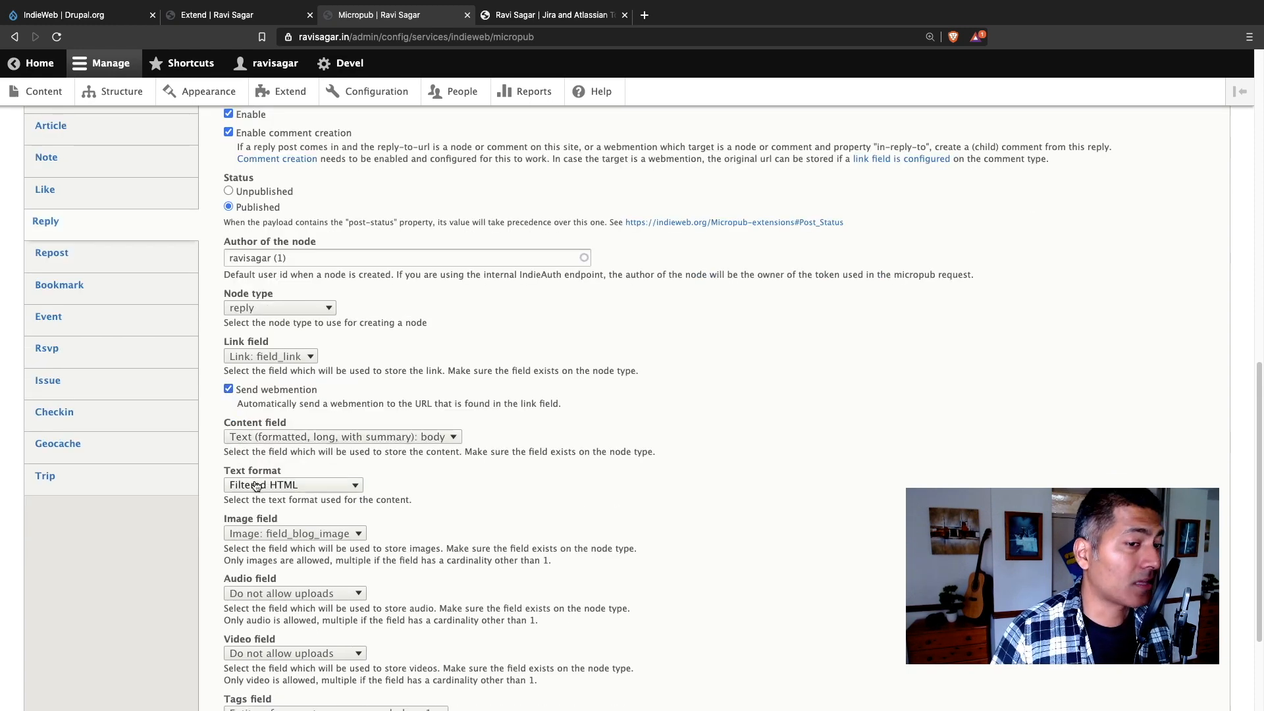
{"action": "scroll", "coordinate": [256, 486], "scroll_direction": "down", "scroll_amount": 2}
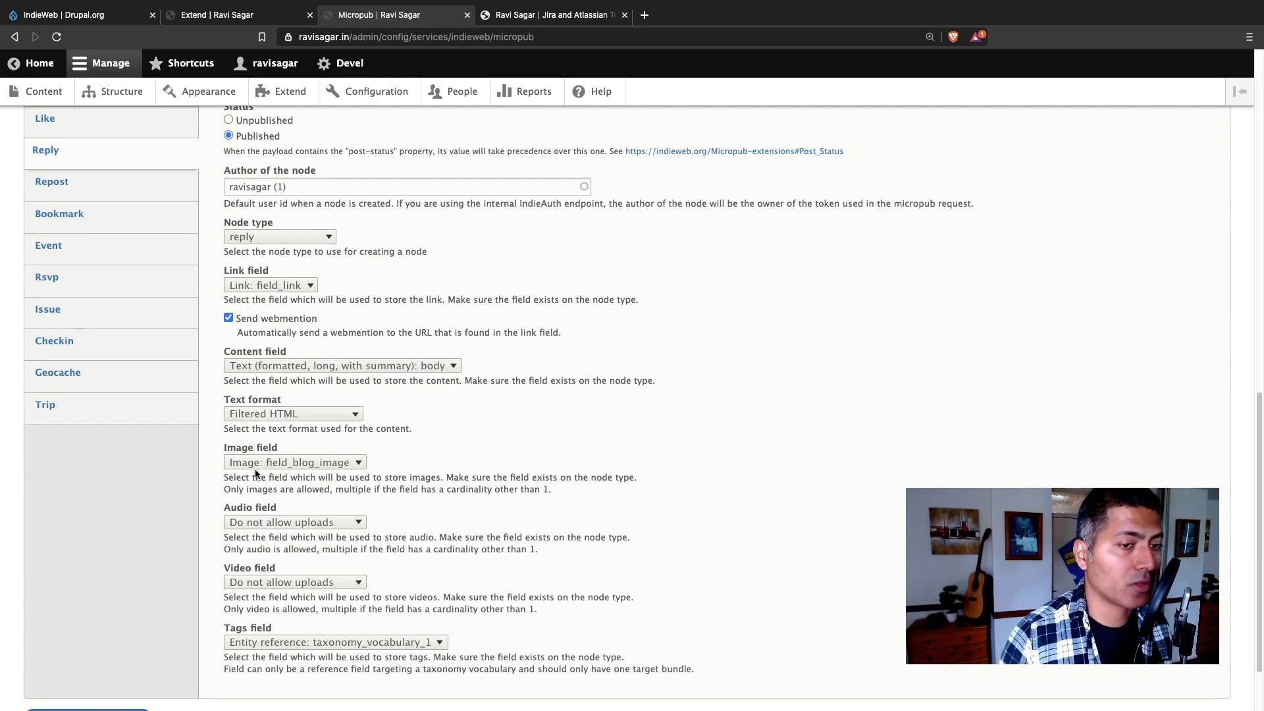
{"action": "scroll", "coordinate": [255, 473], "scroll_direction": "down", "scroll_amount": 1}
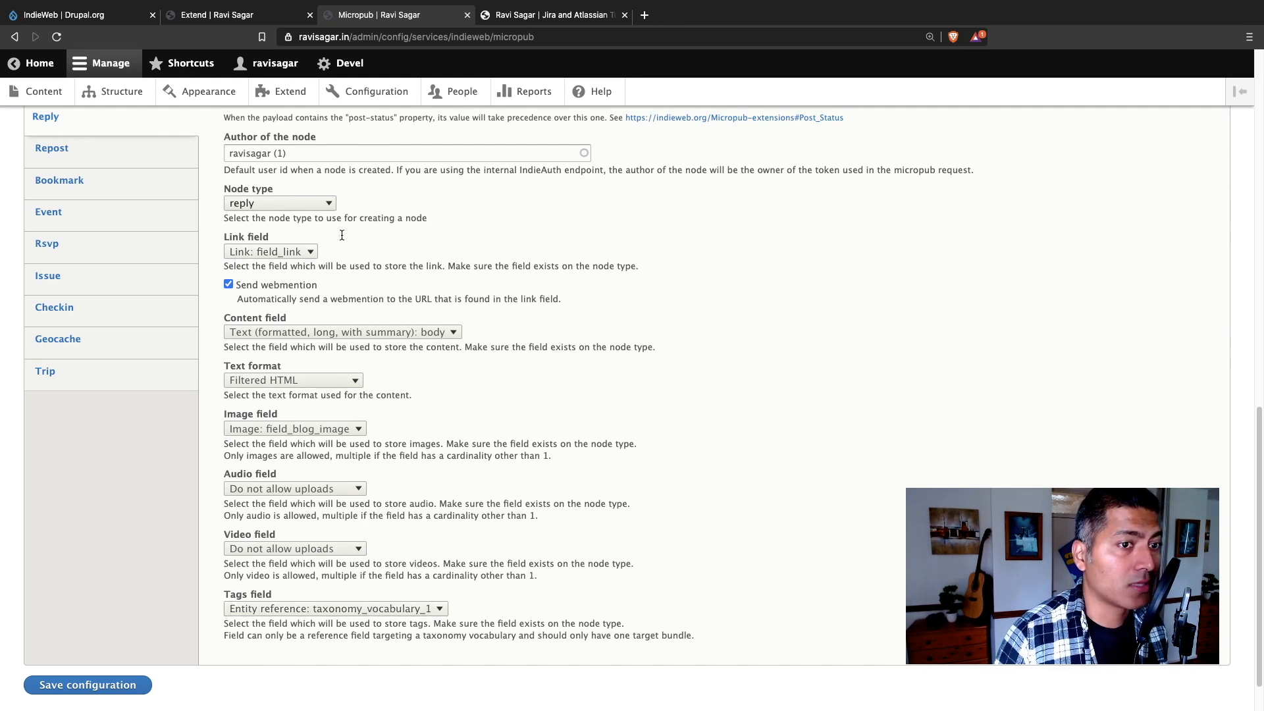
{"action": "scroll", "coordinate": [244, 205], "scroll_direction": "up", "scroll_amount": 4}
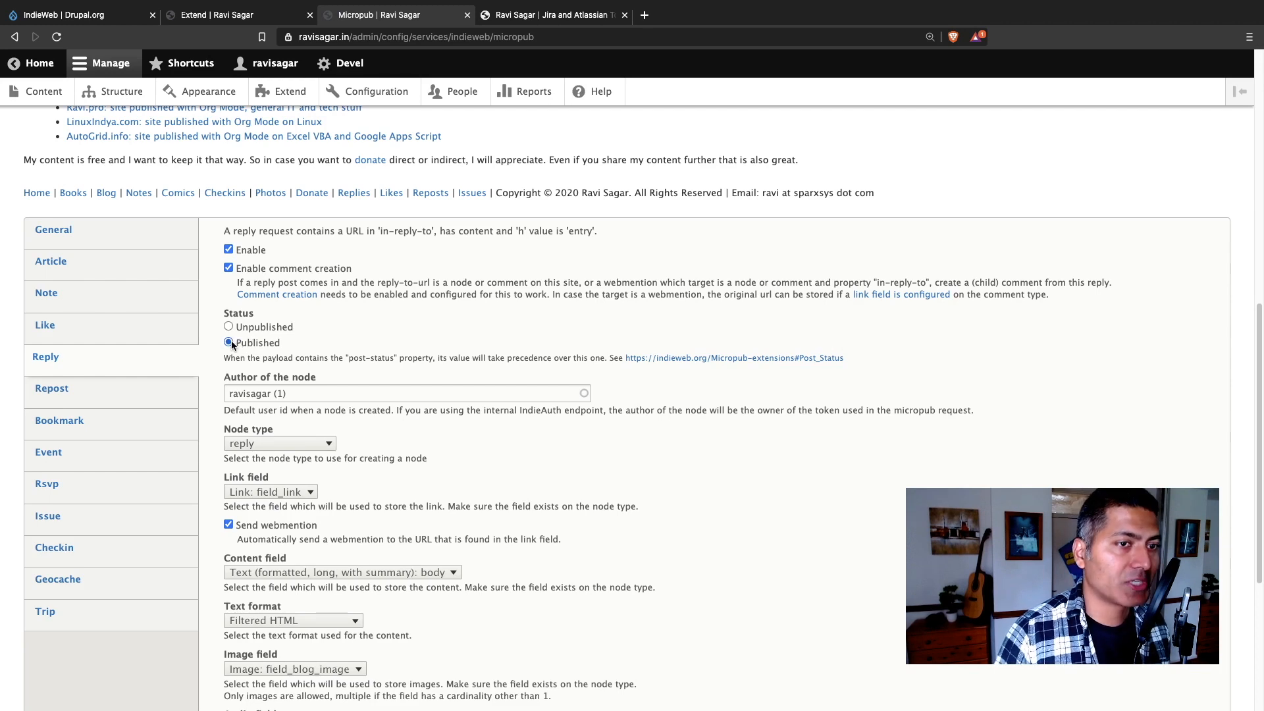
{"action": "scroll", "coordinate": [270, 438], "scroll_direction": "down", "scroll_amount": 1}
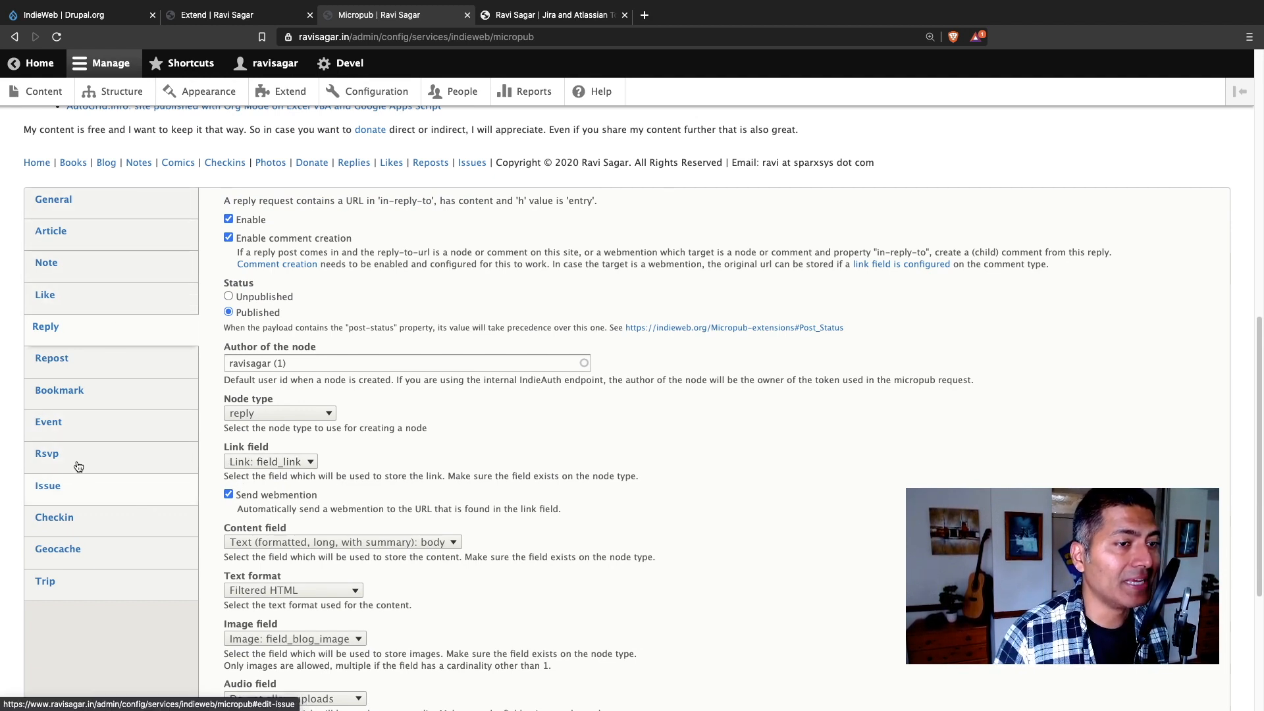
{"action": "scroll", "coordinate": [129, 343], "scroll_direction": "up", "scroll_amount": 2}
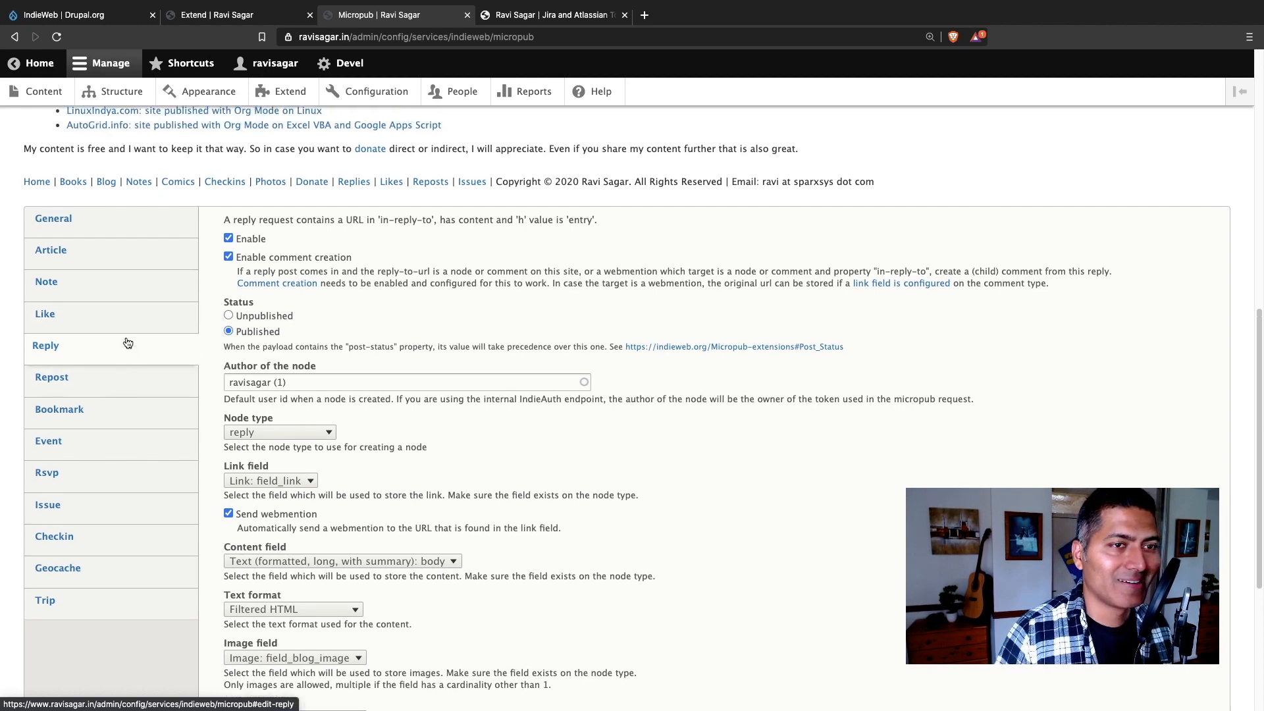
Open the Microsub settings and review the introduction, built-in endpoint, Fetch items and Indigenous notification options.
{"action": "scroll", "coordinate": [129, 343], "scroll_direction": "up", "scroll_amount": 10}
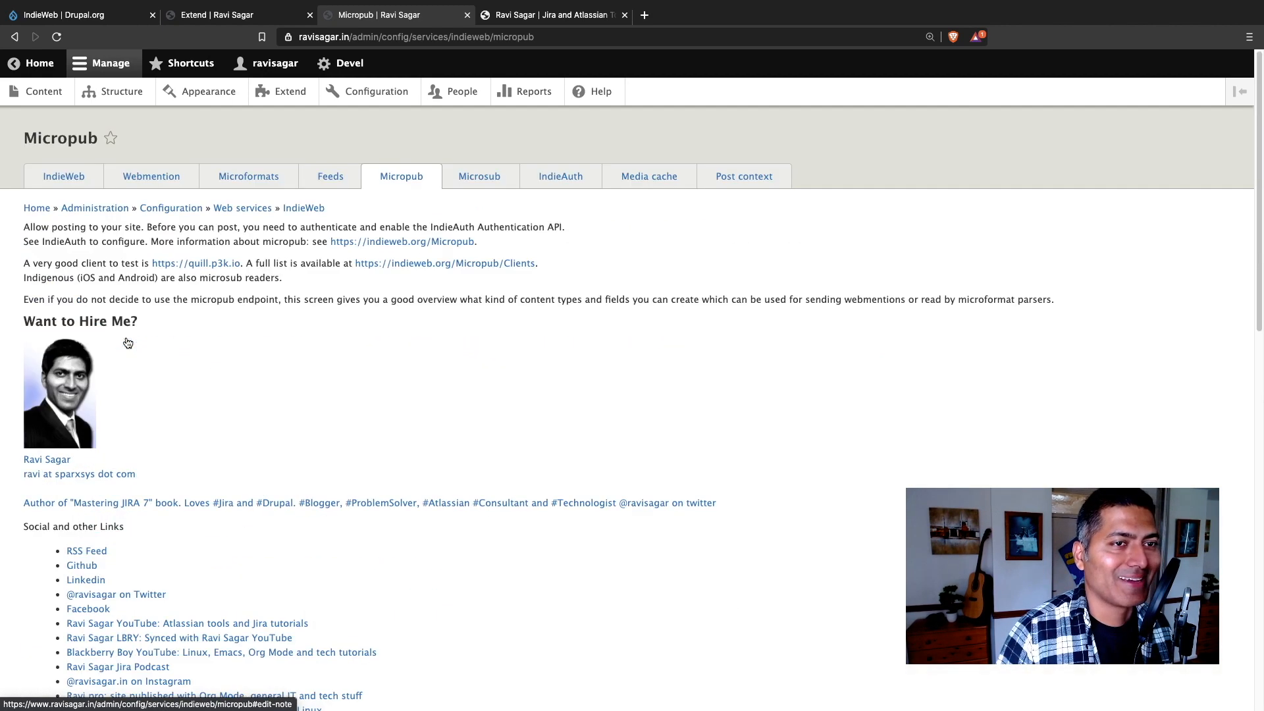
{"action": "left_click", "coordinate": [468, 180]}
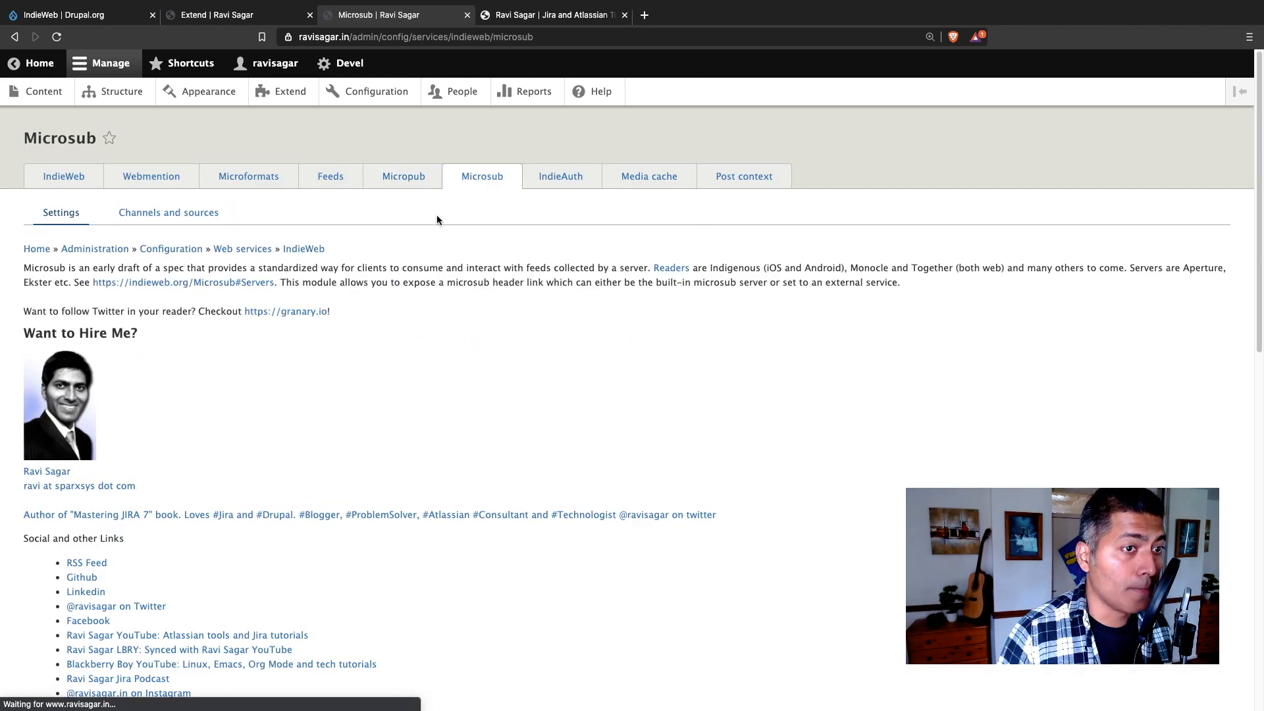
{"action": "scroll", "coordinate": [422, 226], "scroll_direction": "down", "scroll_amount": 3}
{"action": "scroll", "coordinate": [422, 227], "scroll_direction": "up", "scroll_amount": 3}
{"action": "scroll", "coordinate": [423, 227], "scroll_direction": "down", "scroll_amount": 10}
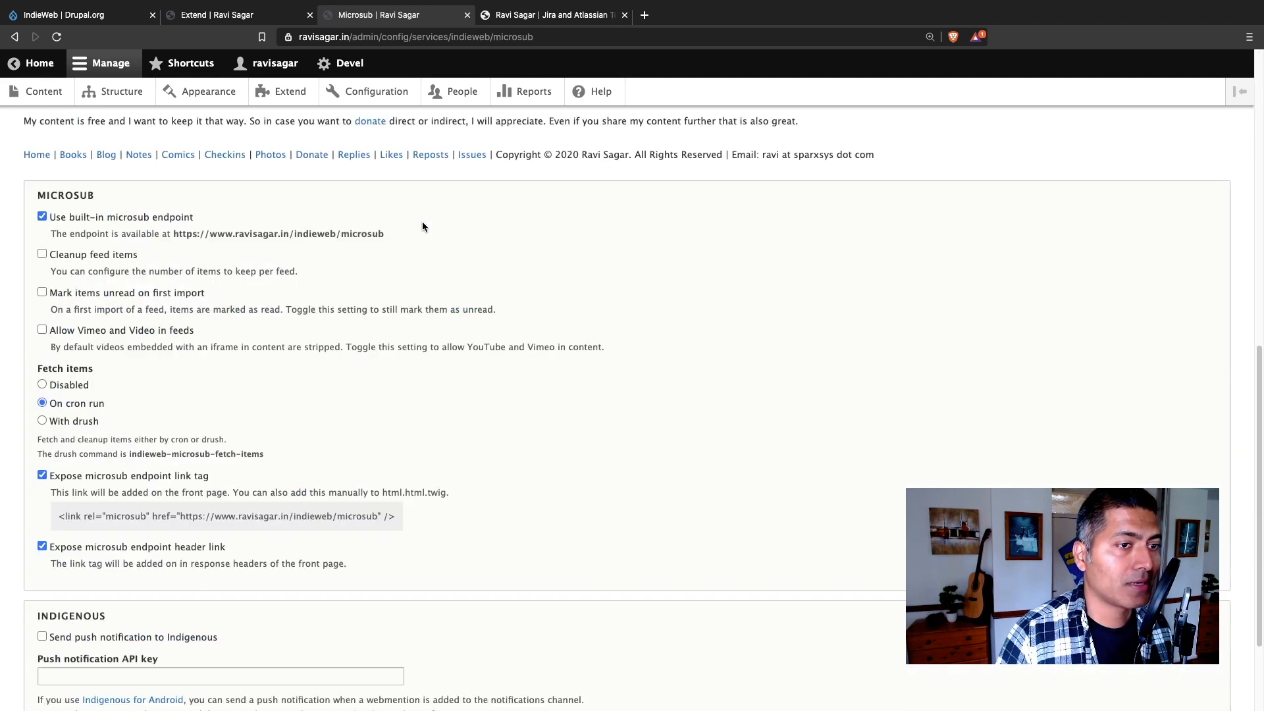
{"action": "scroll", "coordinate": [405, 254], "scroll_direction": "up", "scroll_amount": 5}
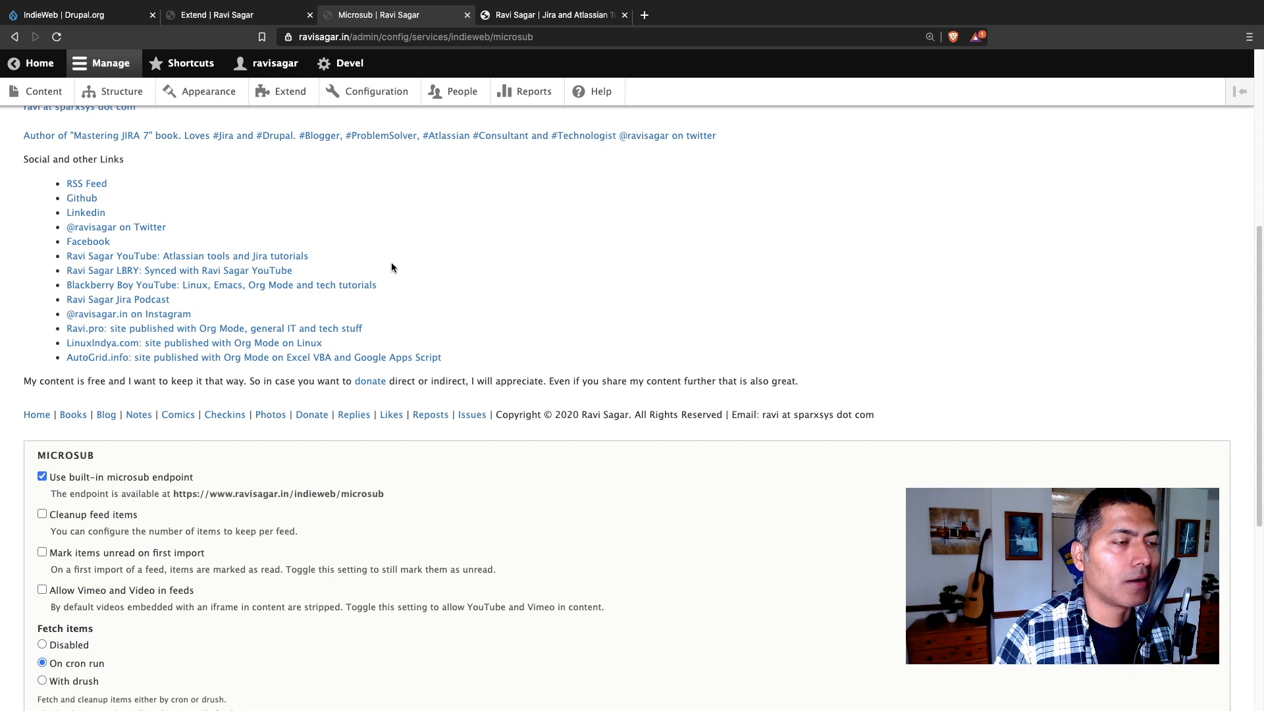
{"action": "scroll", "coordinate": [391, 266], "scroll_direction": "up", "scroll_amount": 7}
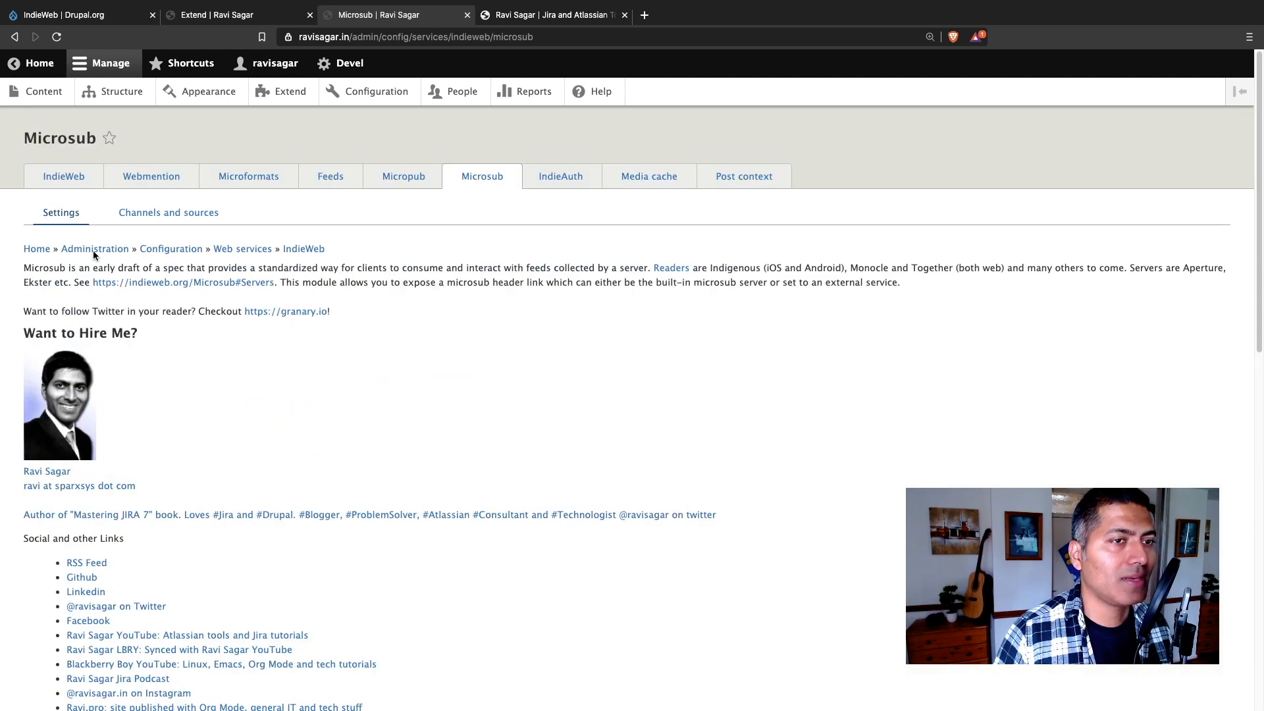
Open the Microsub channels and sources, and review the sources listed in the Indieweb channel.
{"action": "left_click", "coordinate": [184, 224]}
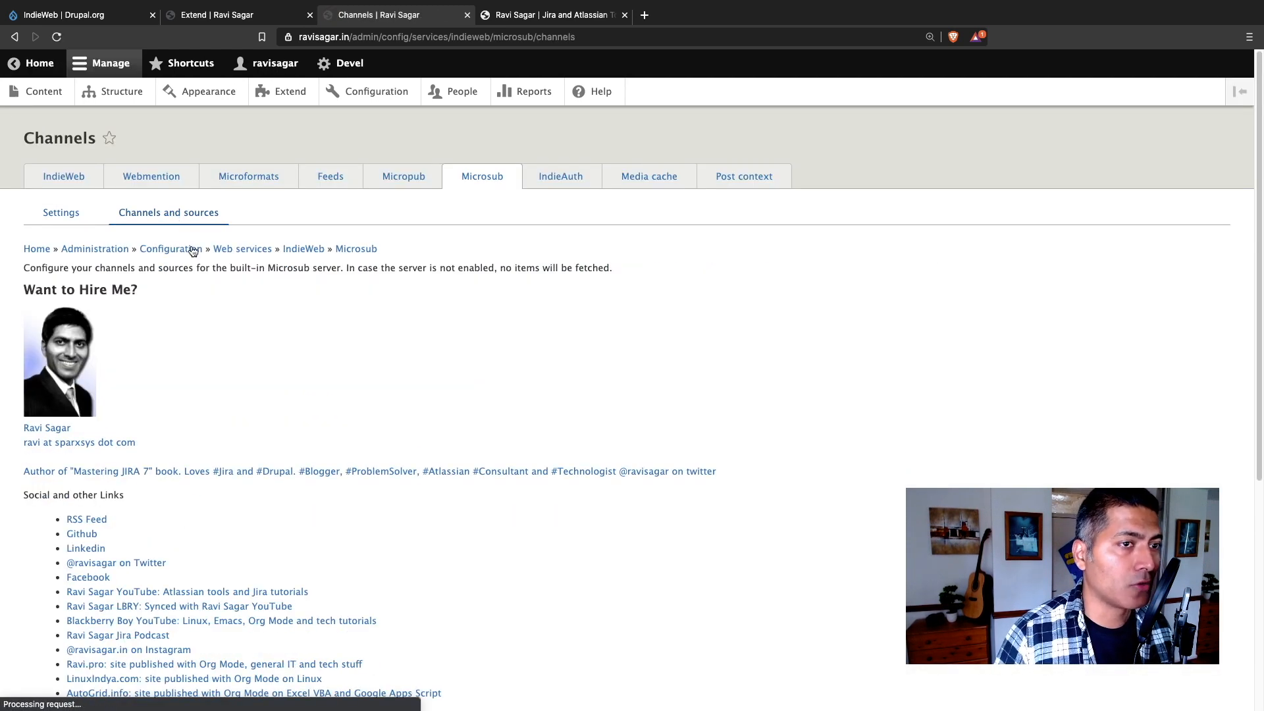
{"action": "scroll", "coordinate": [176, 305], "scroll_direction": "down", "scroll_amount": 7}
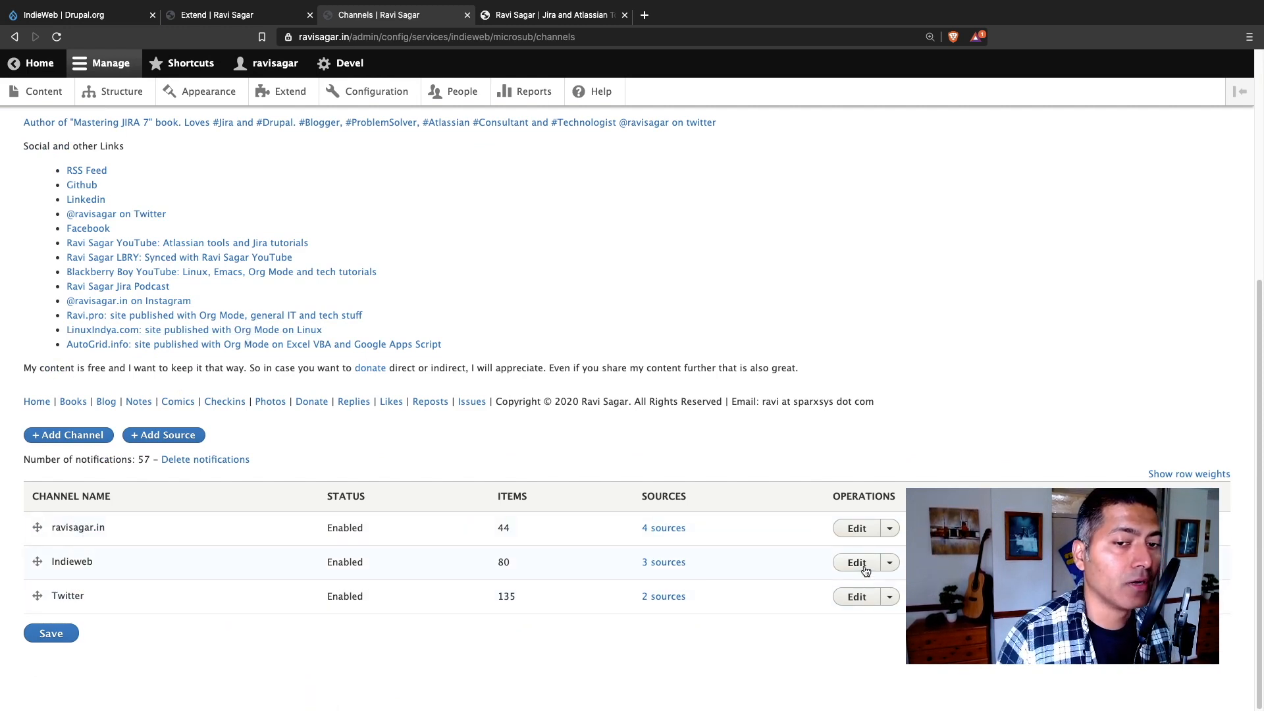
{"action": "left_click", "coordinate": [658, 564]}
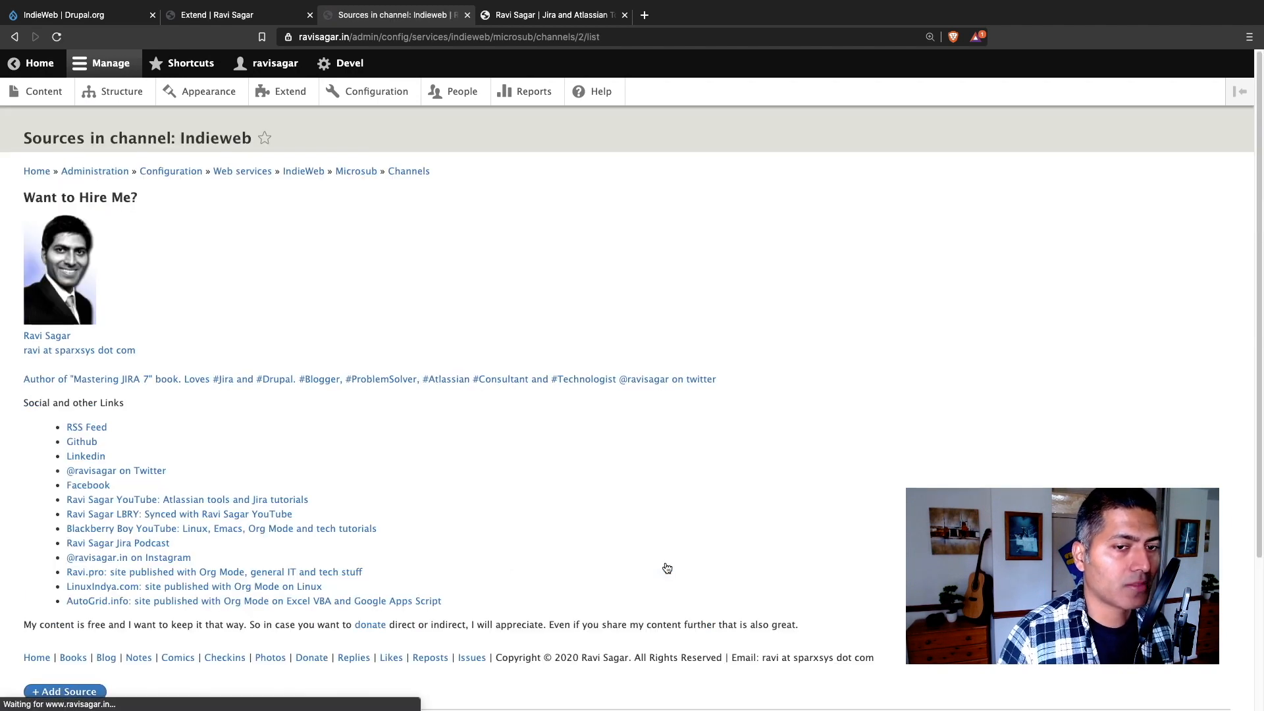
{"action": "scroll", "coordinate": [646, 583], "scroll_direction": "down", "scroll_amount": 3}
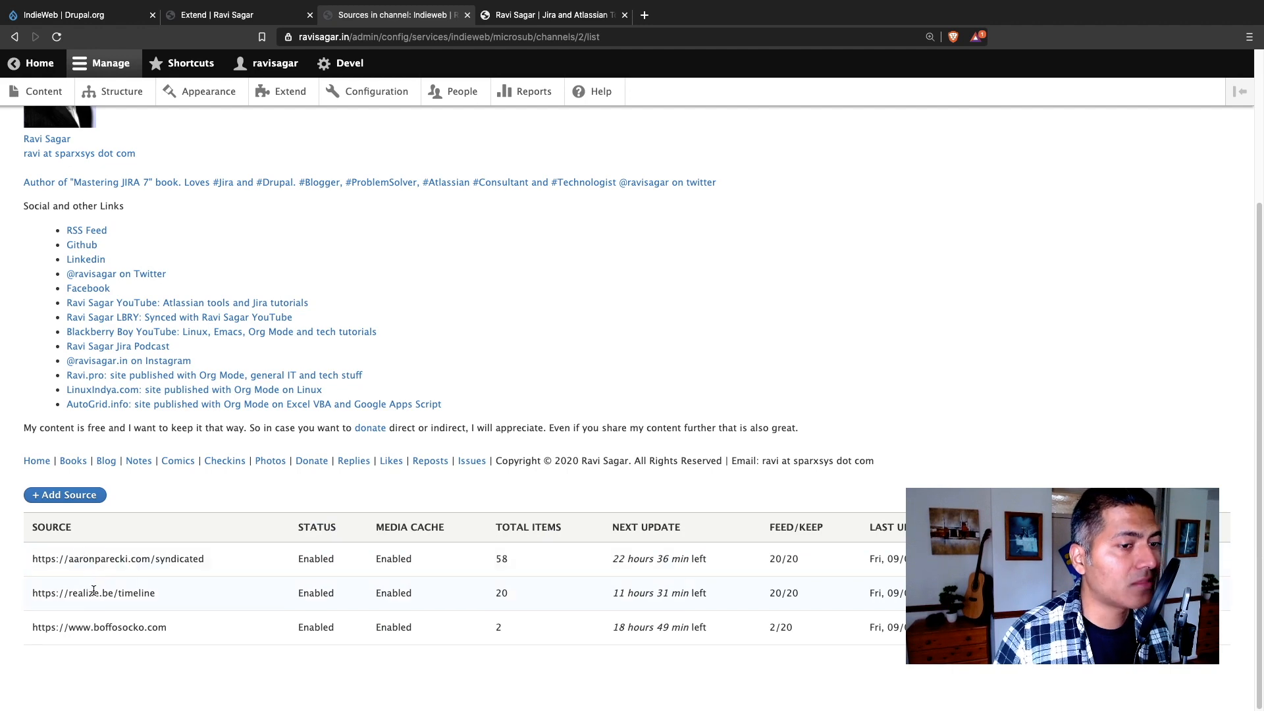
{"action": "scroll", "coordinate": [332, 561], "scroll_direction": "up", "scroll_amount": 3}
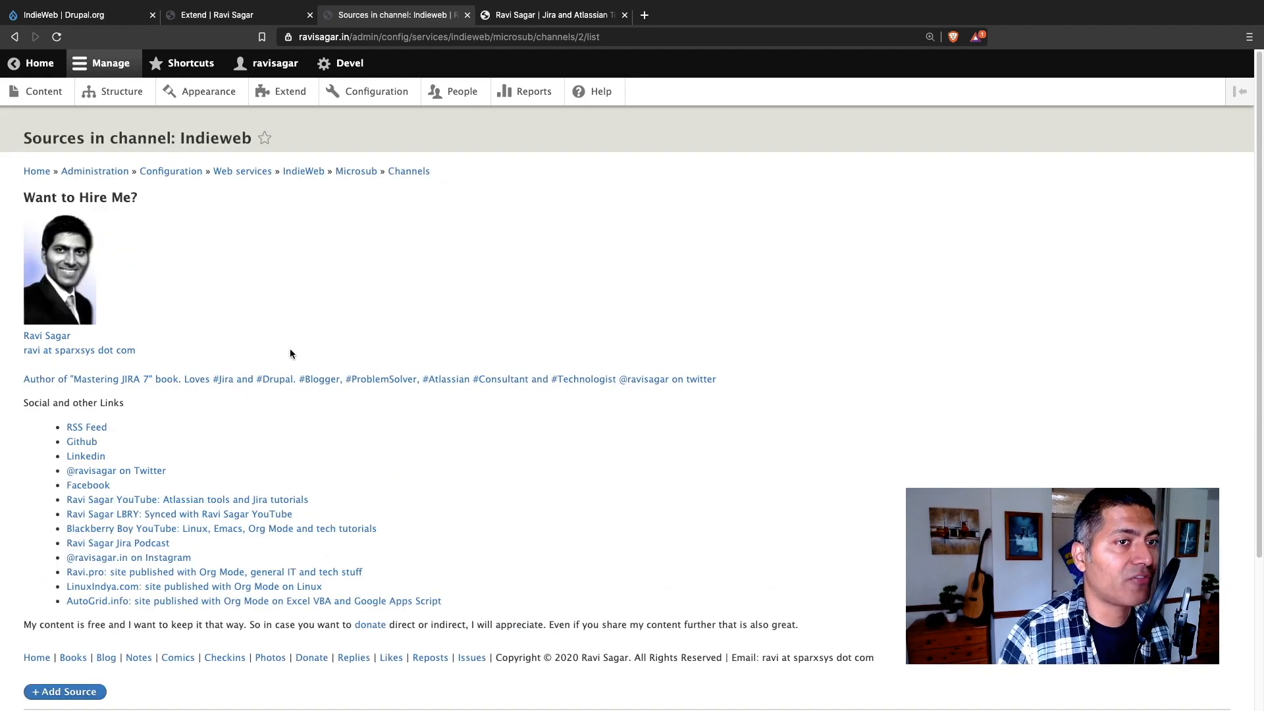
Return to the Microsub settings and review the built-in endpoint, feed cleanup, Fetch items and exposed link options.
{"action": "left_click", "coordinate": [14, 37]}
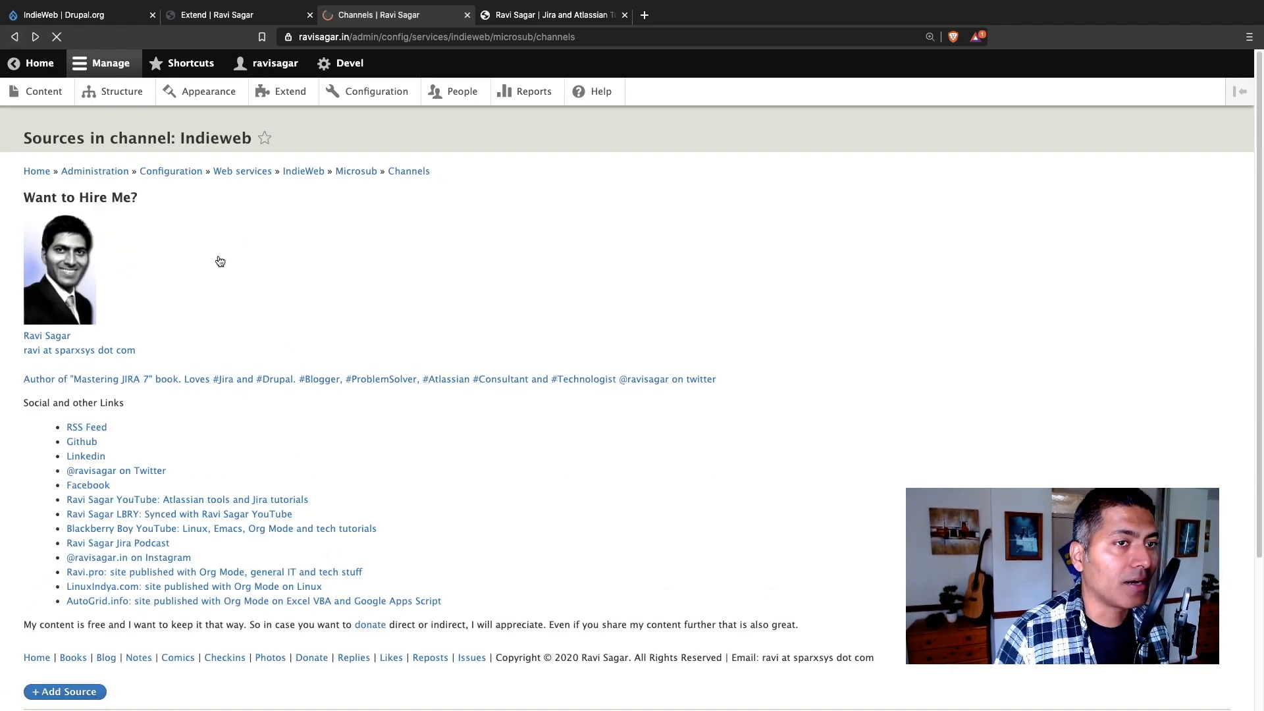
{"action": "scroll", "coordinate": [237, 342], "scroll_direction": "up", "scroll_amount": 5}
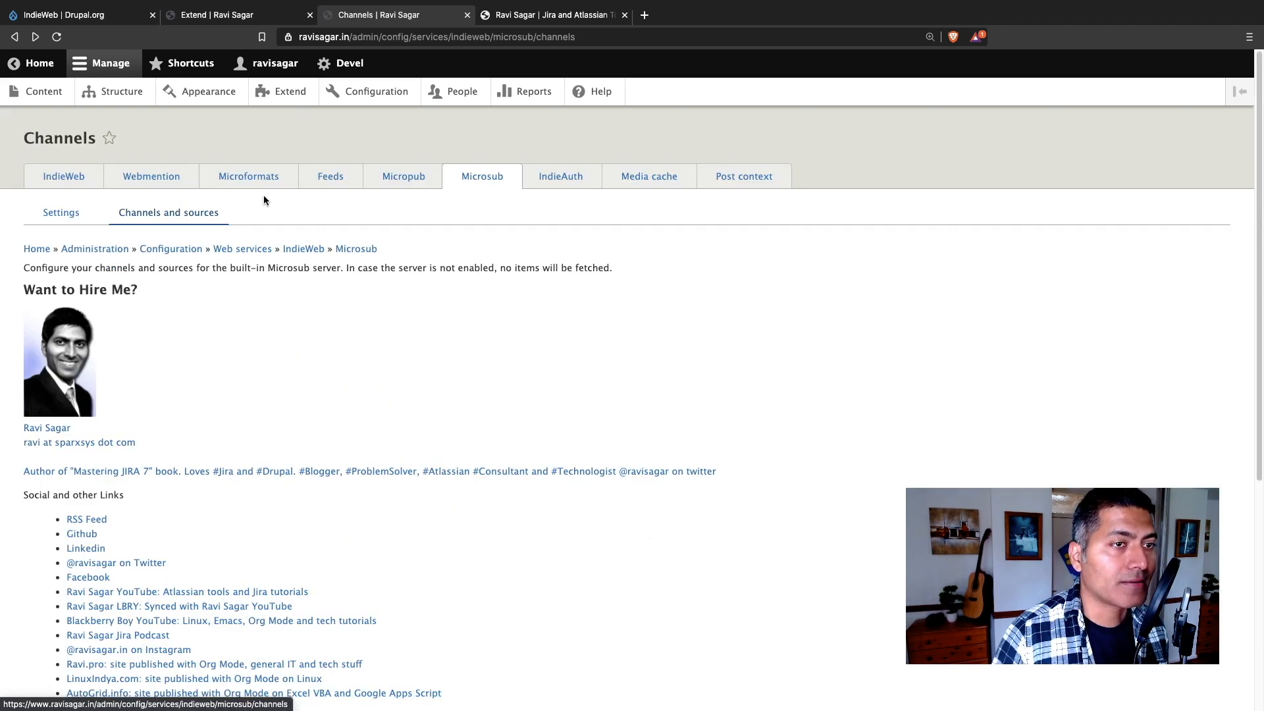
{"action": "scroll", "coordinate": [338, 188], "scroll_direction": "down", "scroll_amount": 5}
{"action": "scroll", "coordinate": [270, 244], "scroll_direction": "up", "scroll_amount": 5}
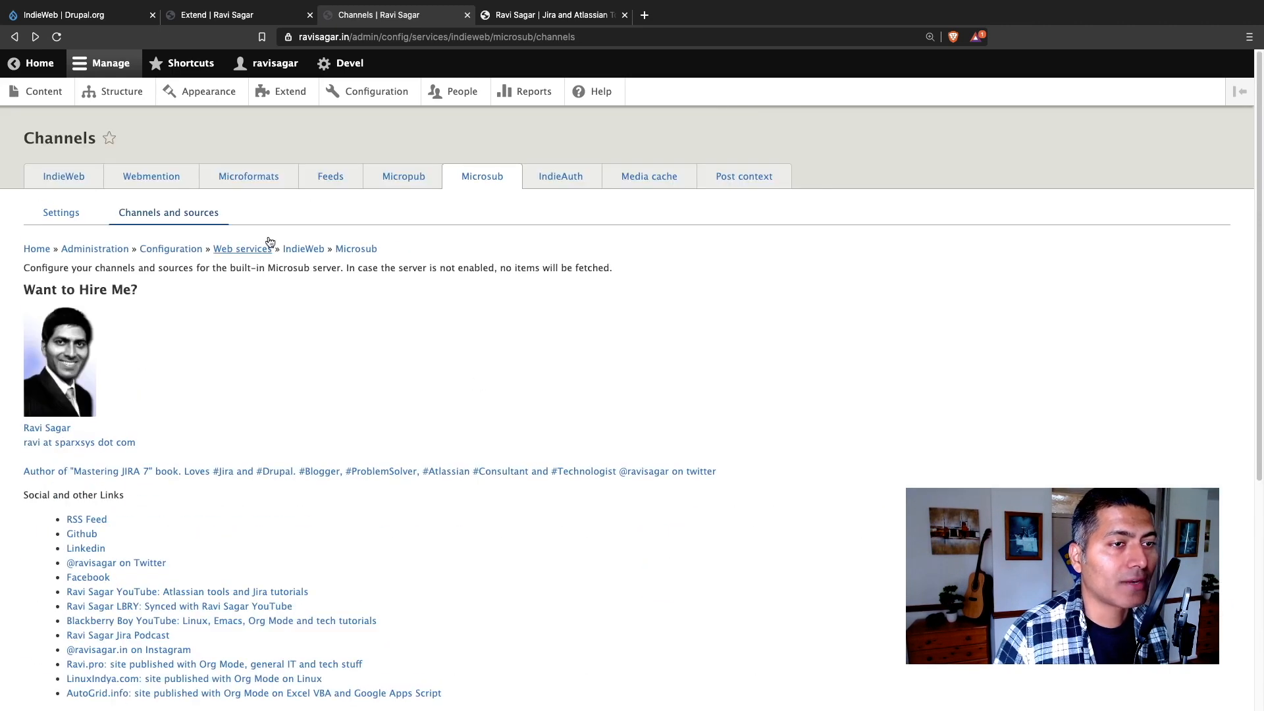
{"action": "left_click", "coordinate": [59, 212]}
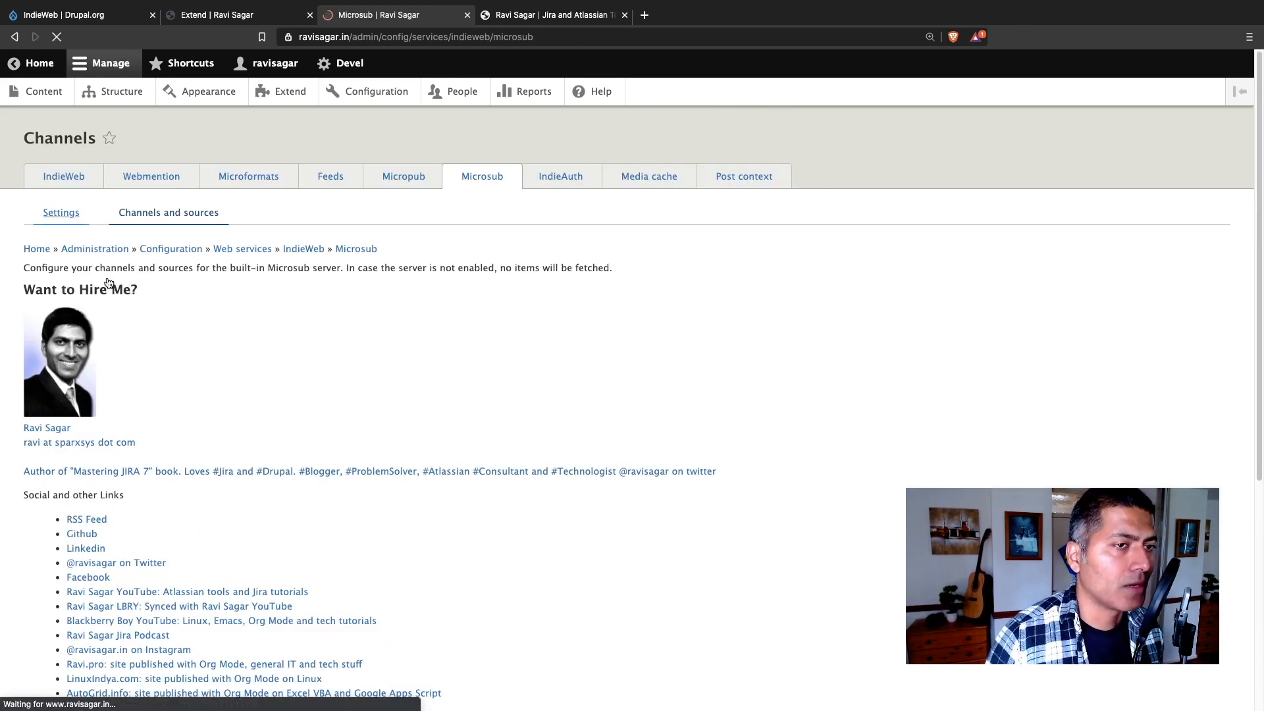
{"action": "scroll", "coordinate": [190, 447], "scroll_direction": "down", "scroll_amount": 7}
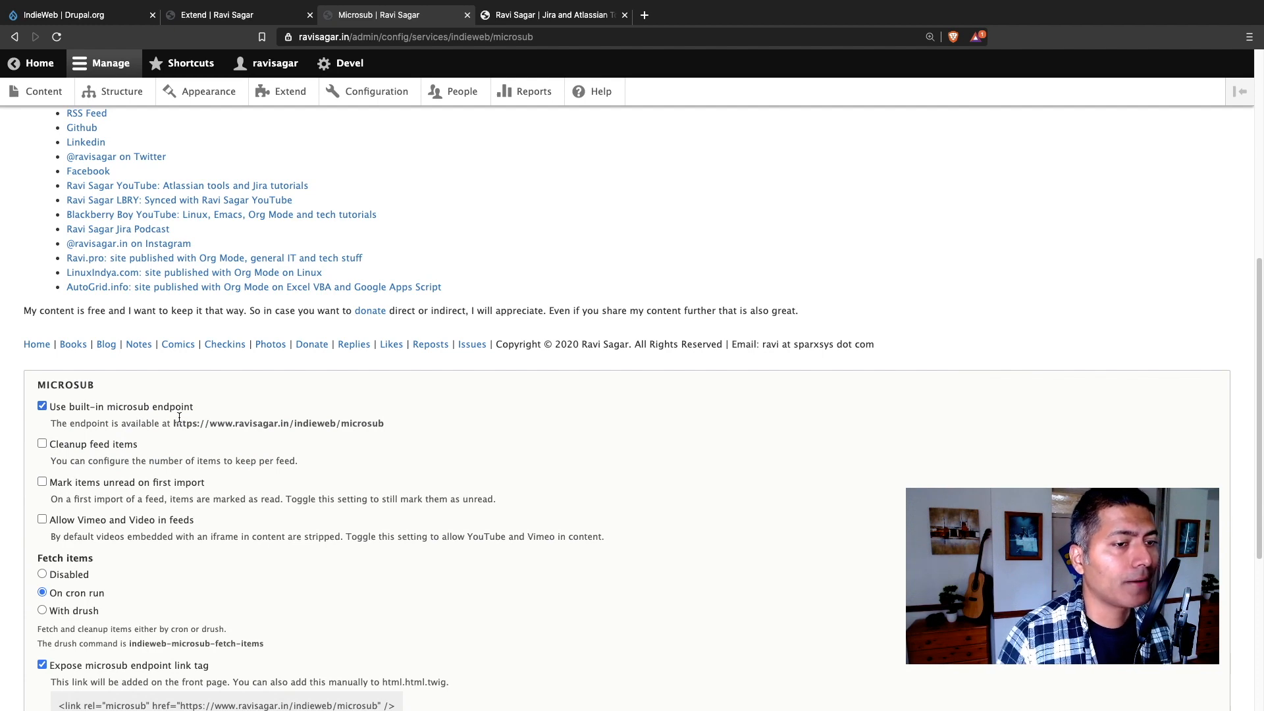
{"action": "scroll", "coordinate": [179, 418], "scroll_direction": "down", "scroll_amount": 5}
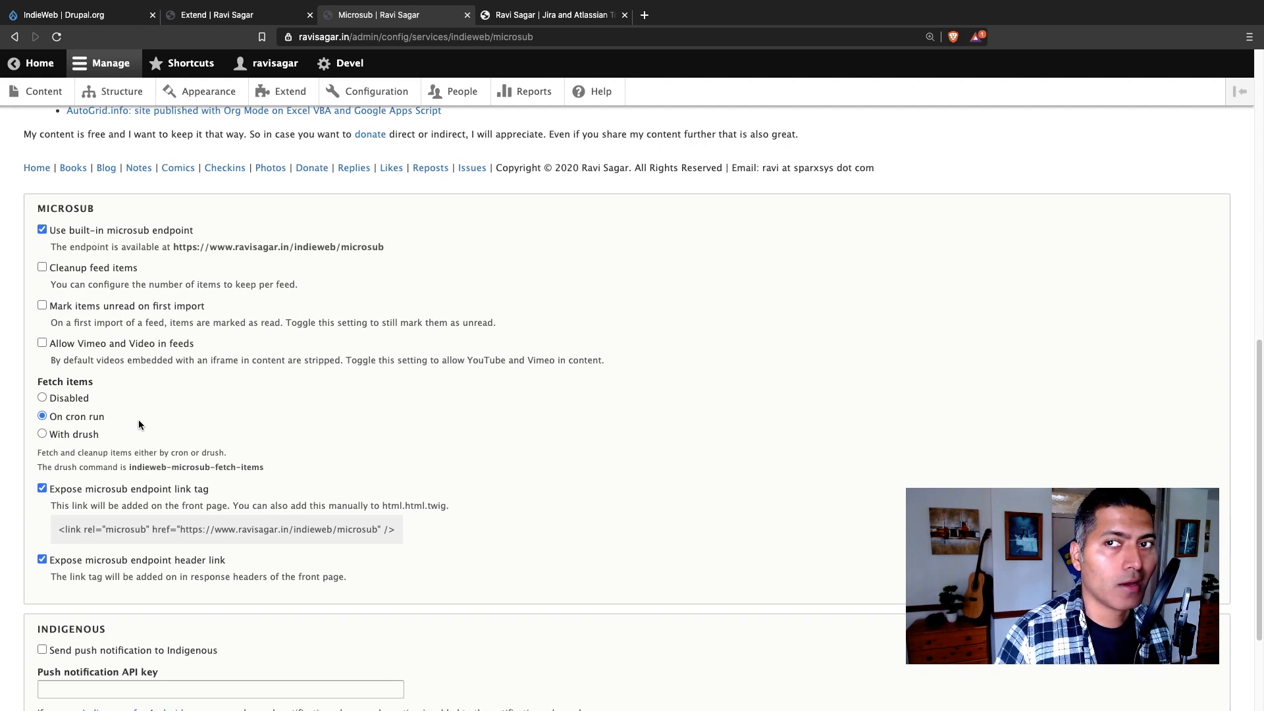
{"action": "scroll", "coordinate": [158, 425], "scroll_direction": "up", "scroll_amount": 15}
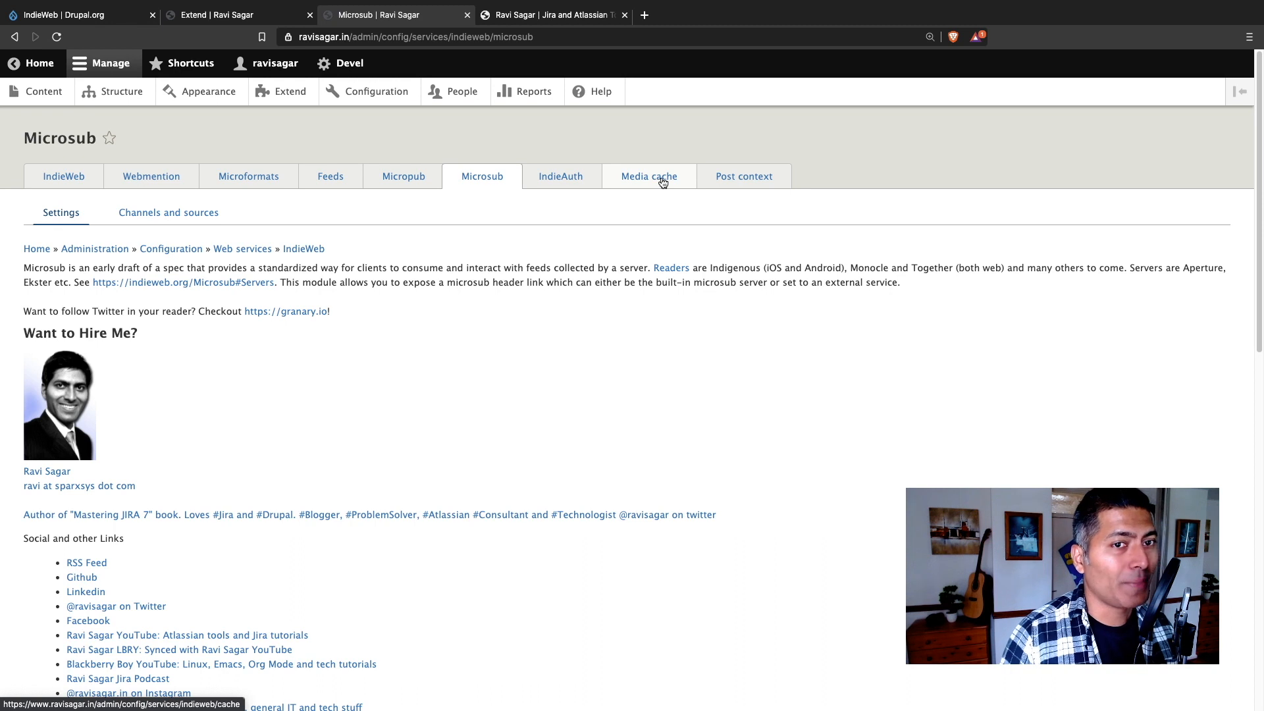
Open the IndieWeb Post context settings and review the introduction and the Fetch content options.
{"action": "left_click", "coordinate": [748, 179]}
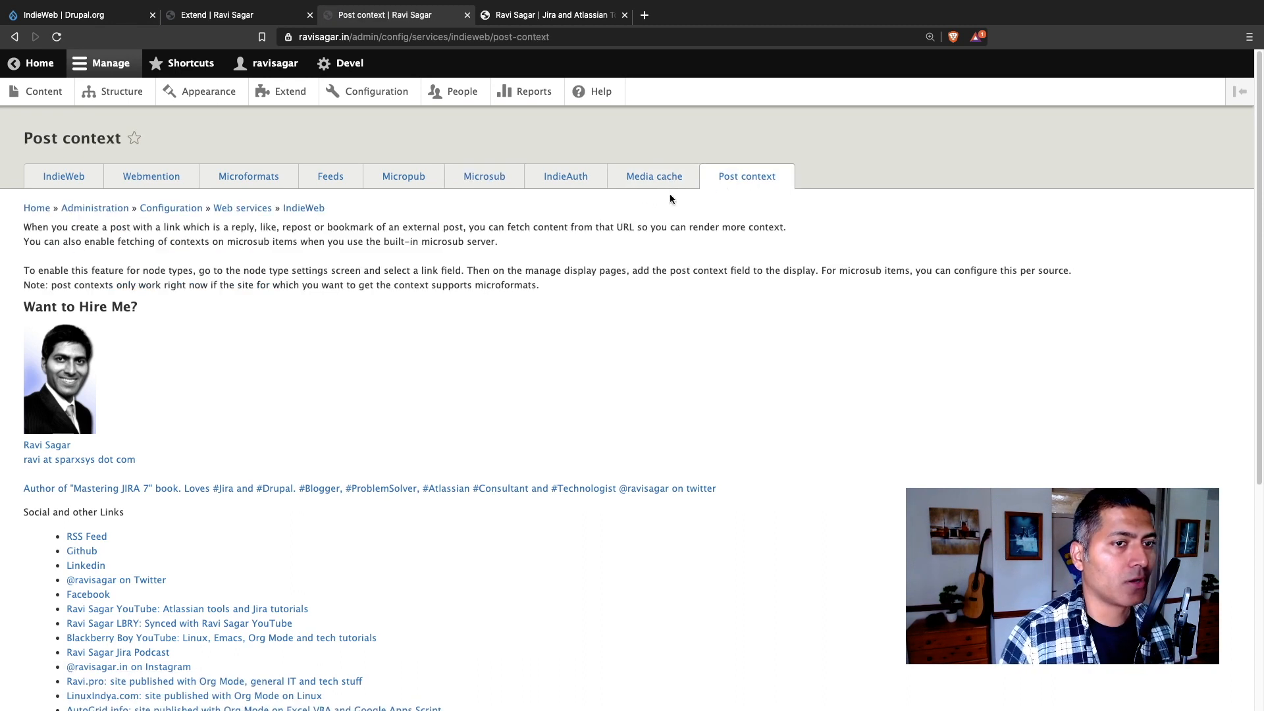
{"action": "scroll", "coordinate": [577, 237], "scroll_direction": "down", "scroll_amount": 3}
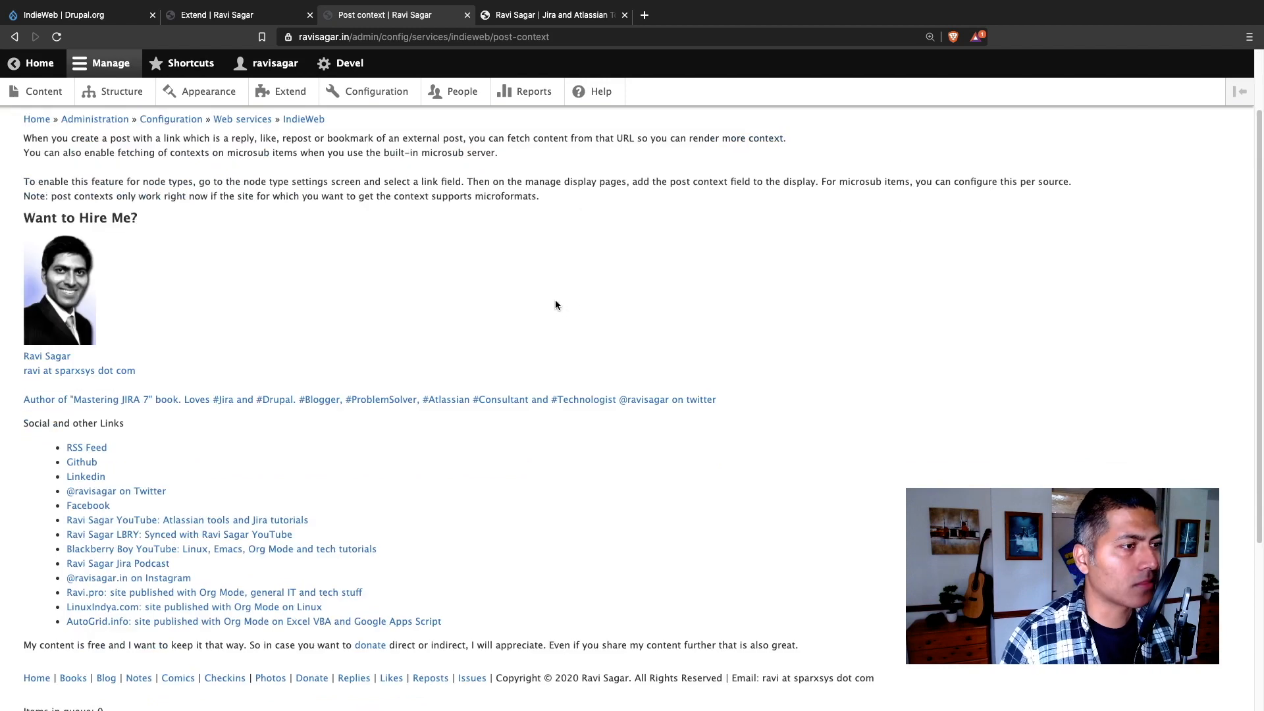
{"action": "scroll", "coordinate": [555, 305], "scroll_direction": "down", "scroll_amount": 5}
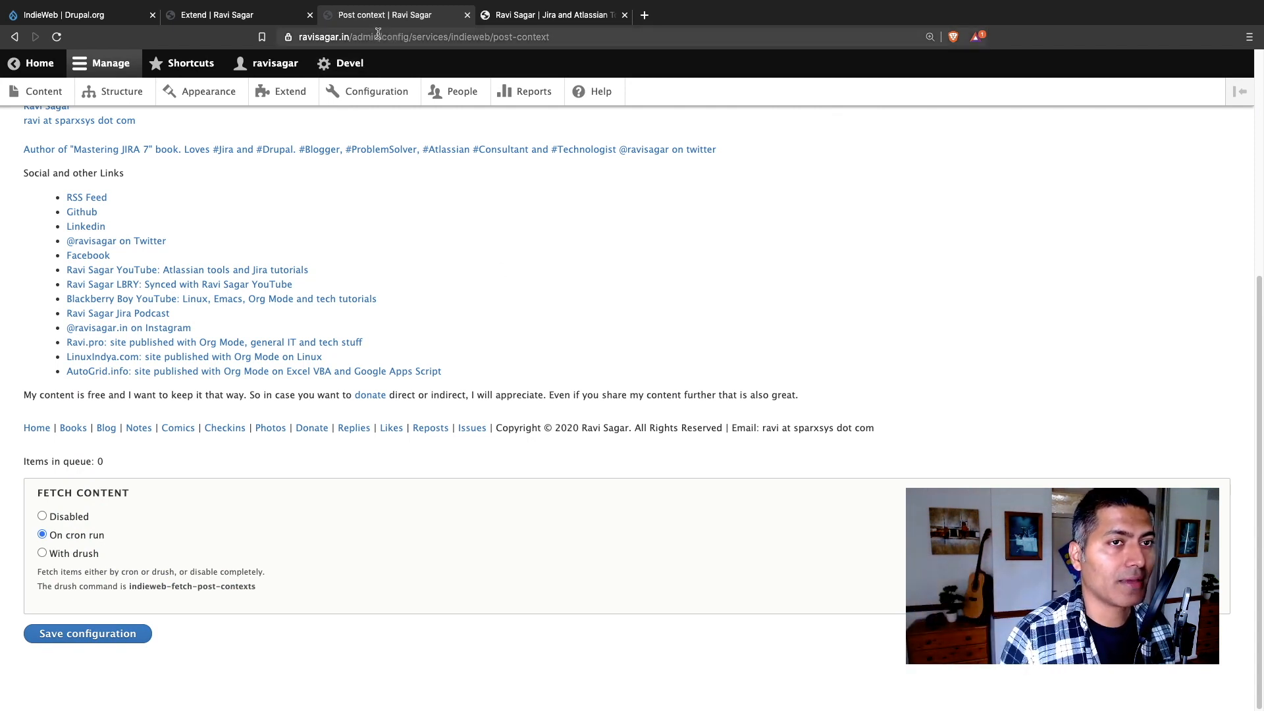
Go to the site's /like page and look through the listed likes for one with quoted context.
{"action": "left_click_drag", "start_coordinate": [353, 36], "coordinate": [640, 32]}
{"action": "type", "text": "like"}
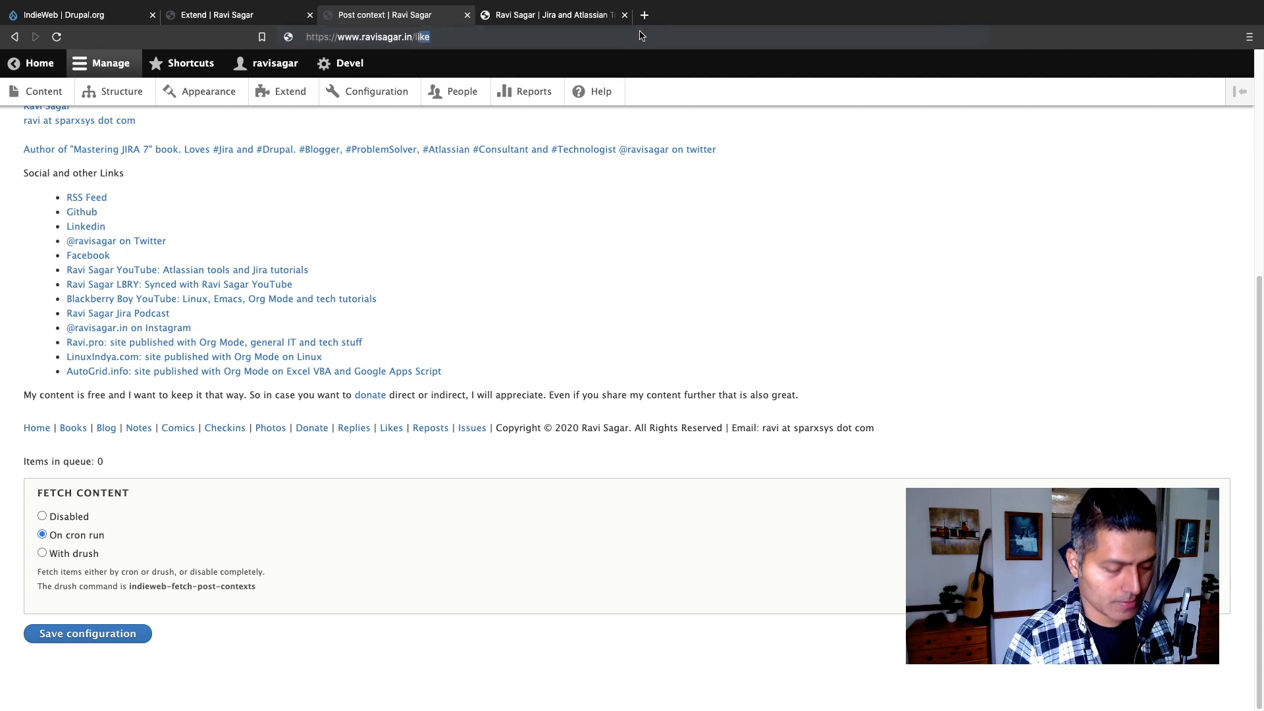
{"action": "key", "text": "Return"}
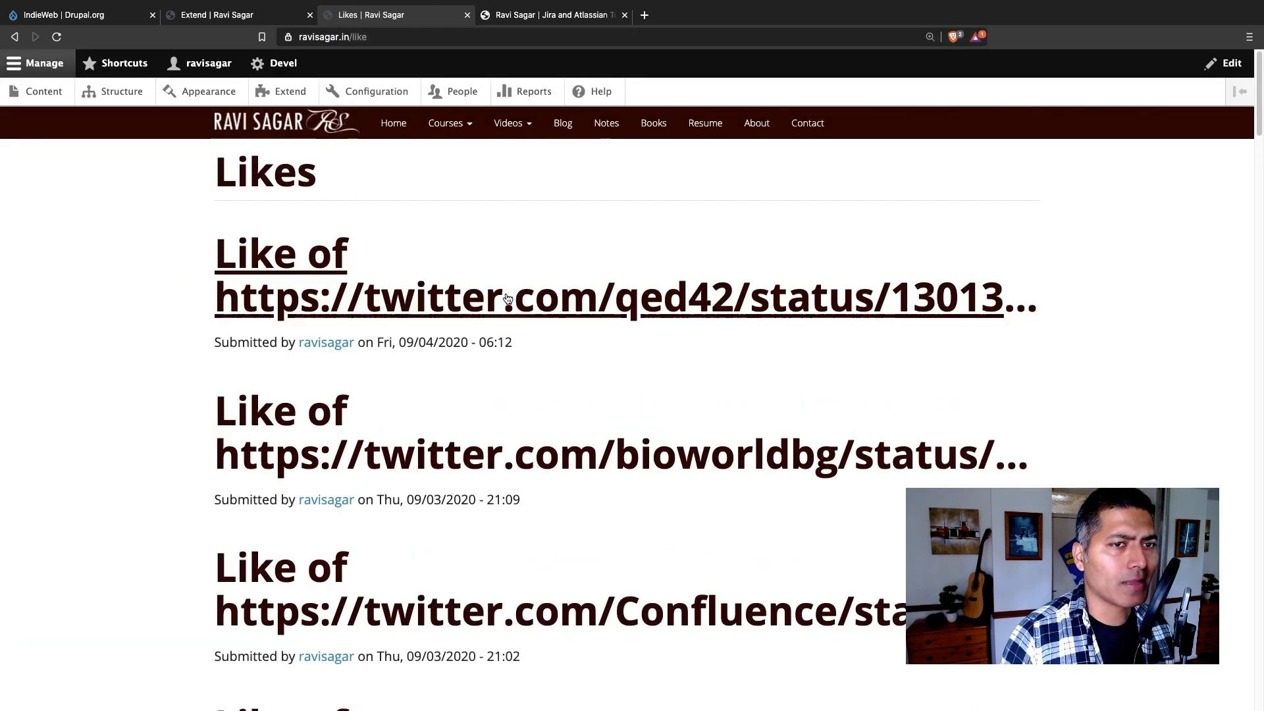
{"action": "scroll", "coordinate": [507, 298], "scroll_direction": "down", "scroll_amount": 3}
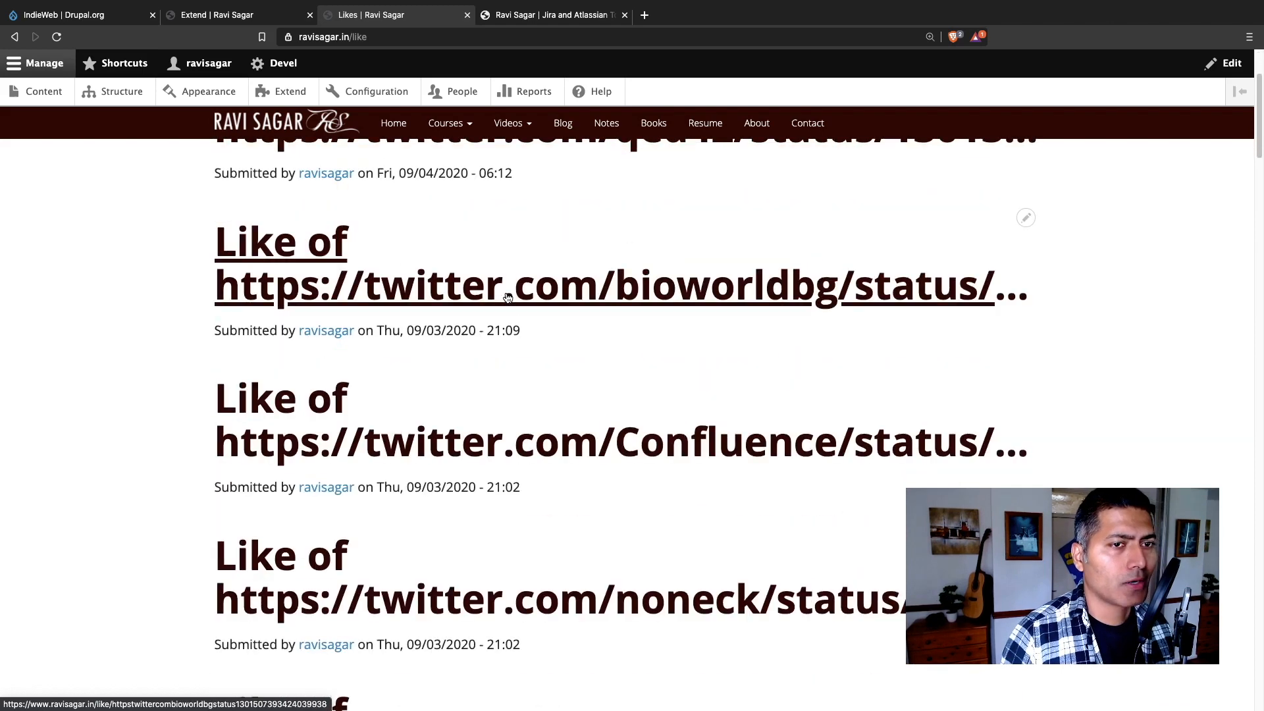
{"action": "scroll", "coordinate": [508, 298], "scroll_direction": "down", "scroll_amount": 8}
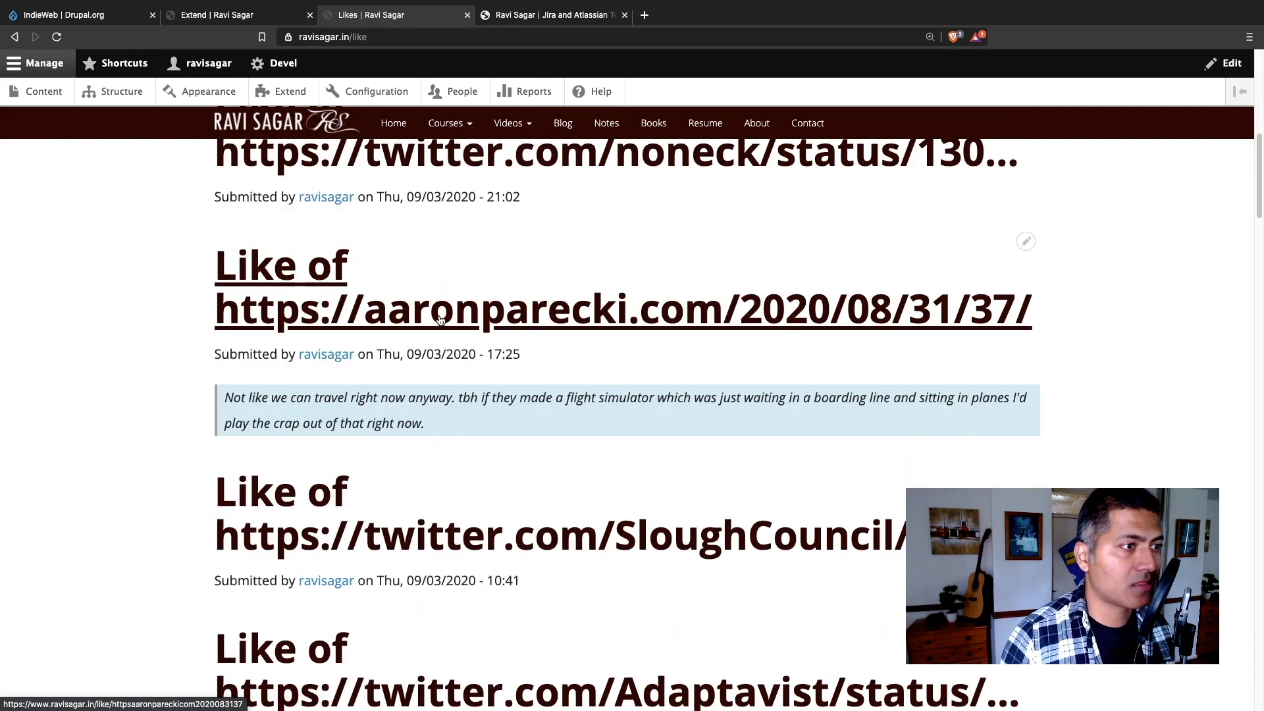
Open the like entry that has a quoted text and examine its fetched post context and source link.
{"action": "triple_click", "coordinate": [308, 401]}
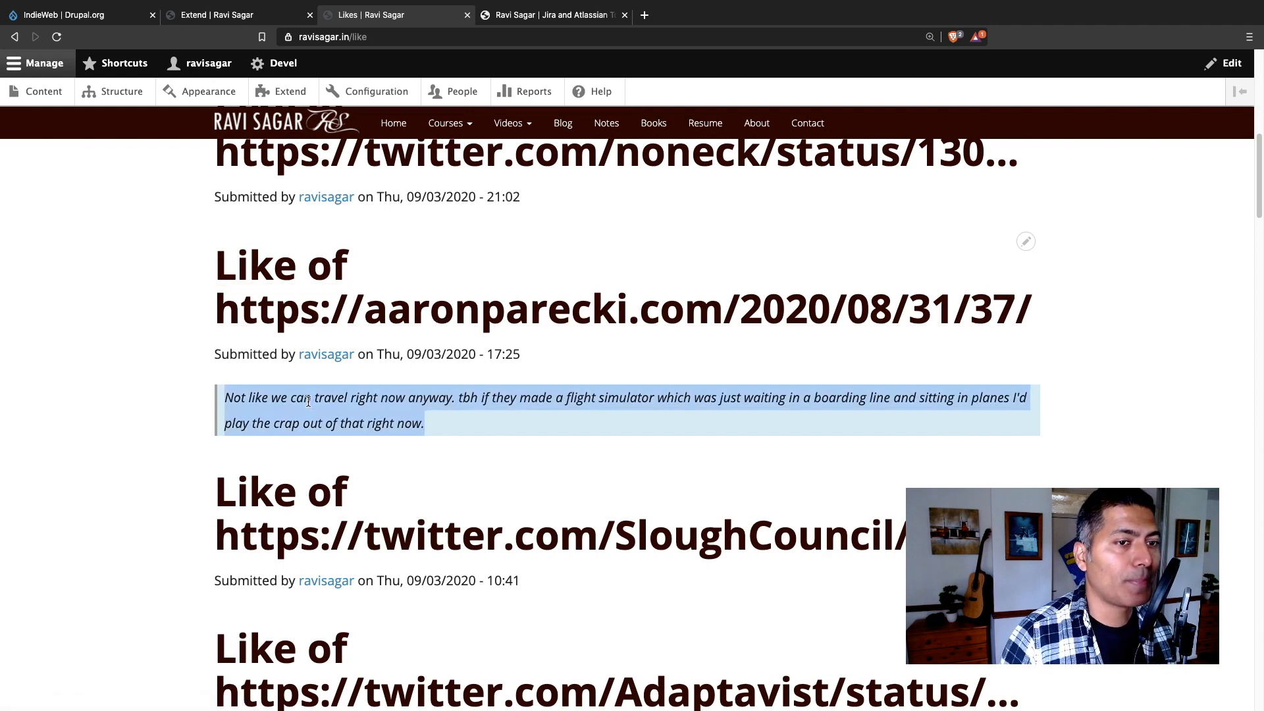
{"action": "left_click", "coordinate": [345, 415]}
{"action": "left_click", "coordinate": [347, 322]}
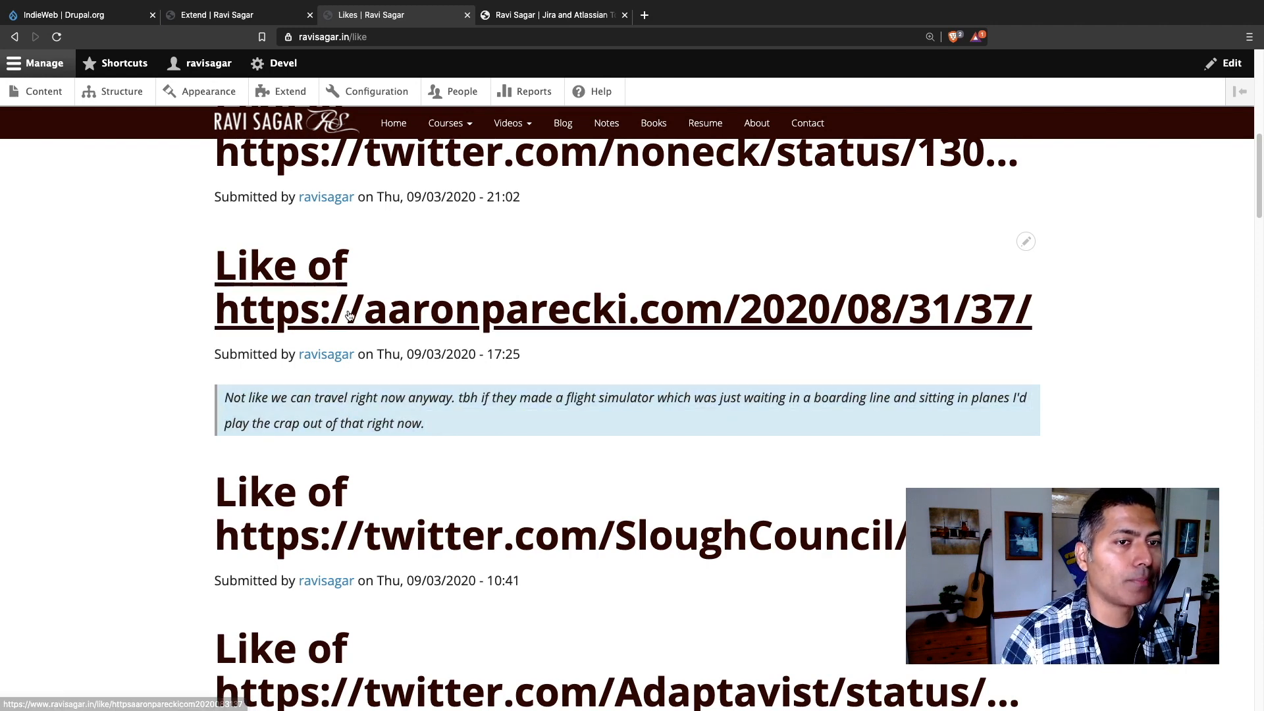
{"action": "triple_click", "coordinate": [333, 360]}
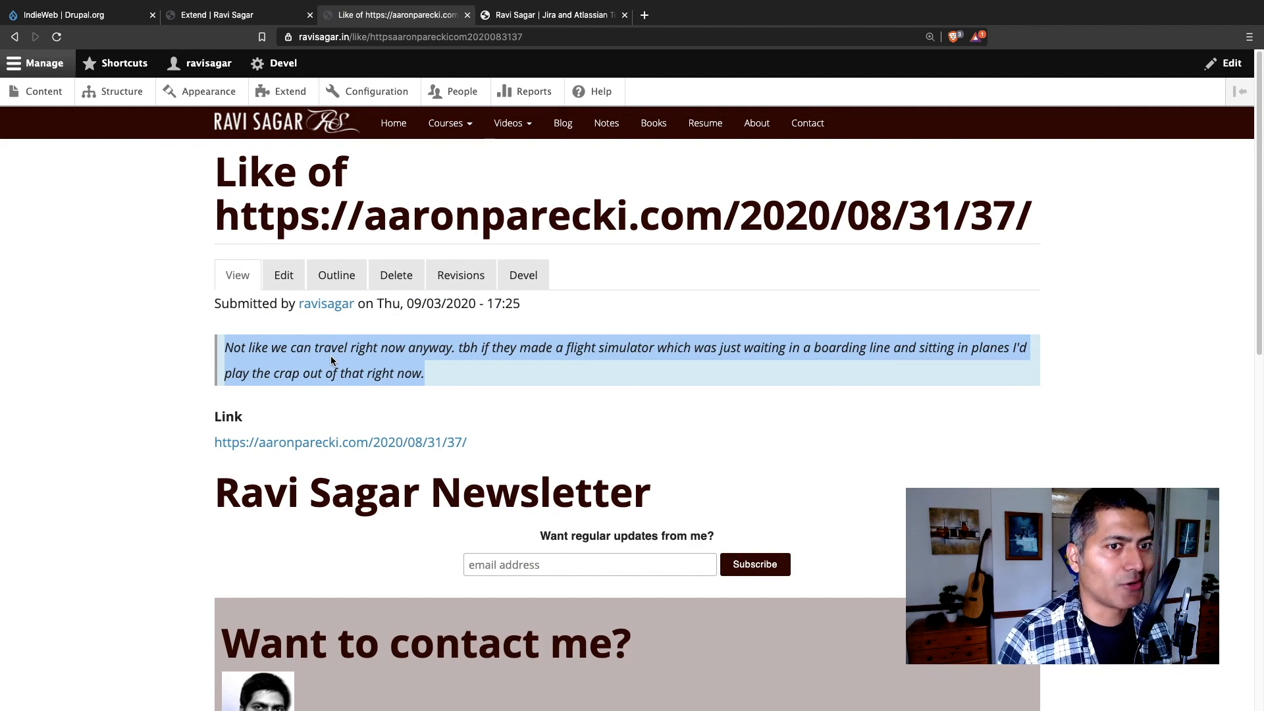
{"action": "left_click", "coordinate": [370, 355]}
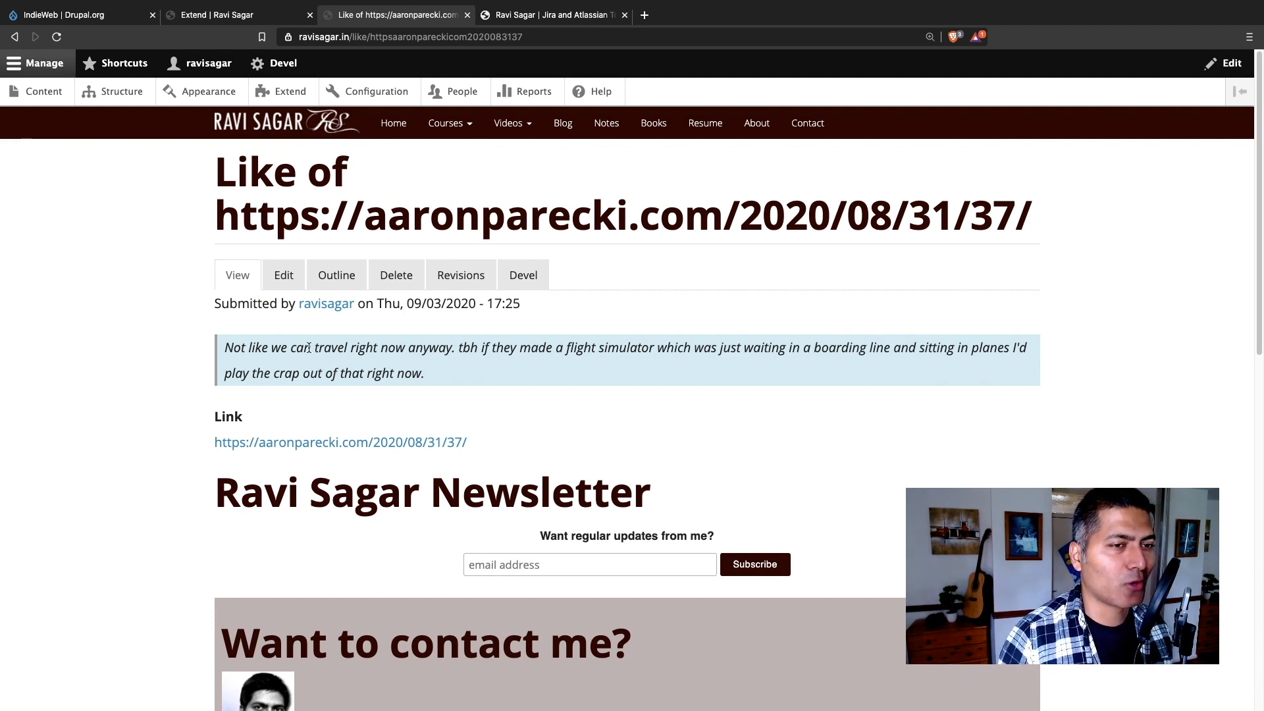
{"action": "triple_click", "coordinate": [266, 357]}
{"action": "left_click", "coordinate": [267, 357]}
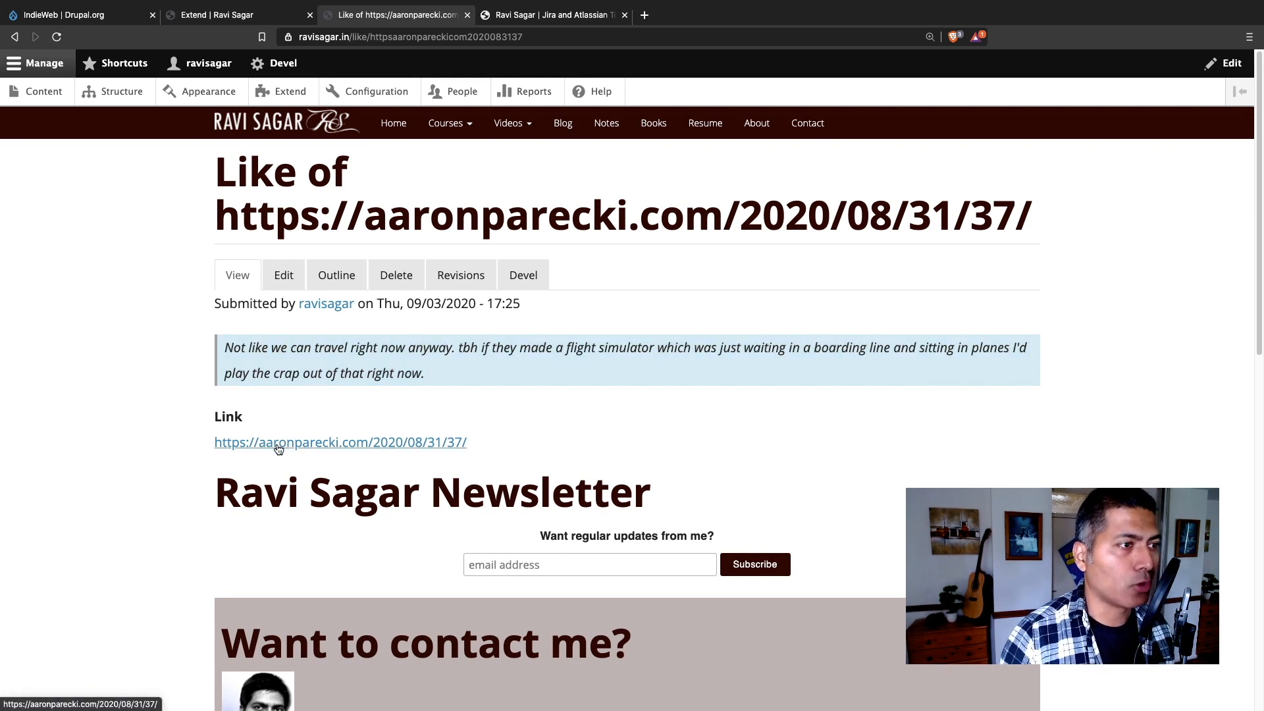
Open the site's content types list and look over the available types, including like, Notes, reply and repost.
{"action": "left_click", "coordinate": [136, 96]}
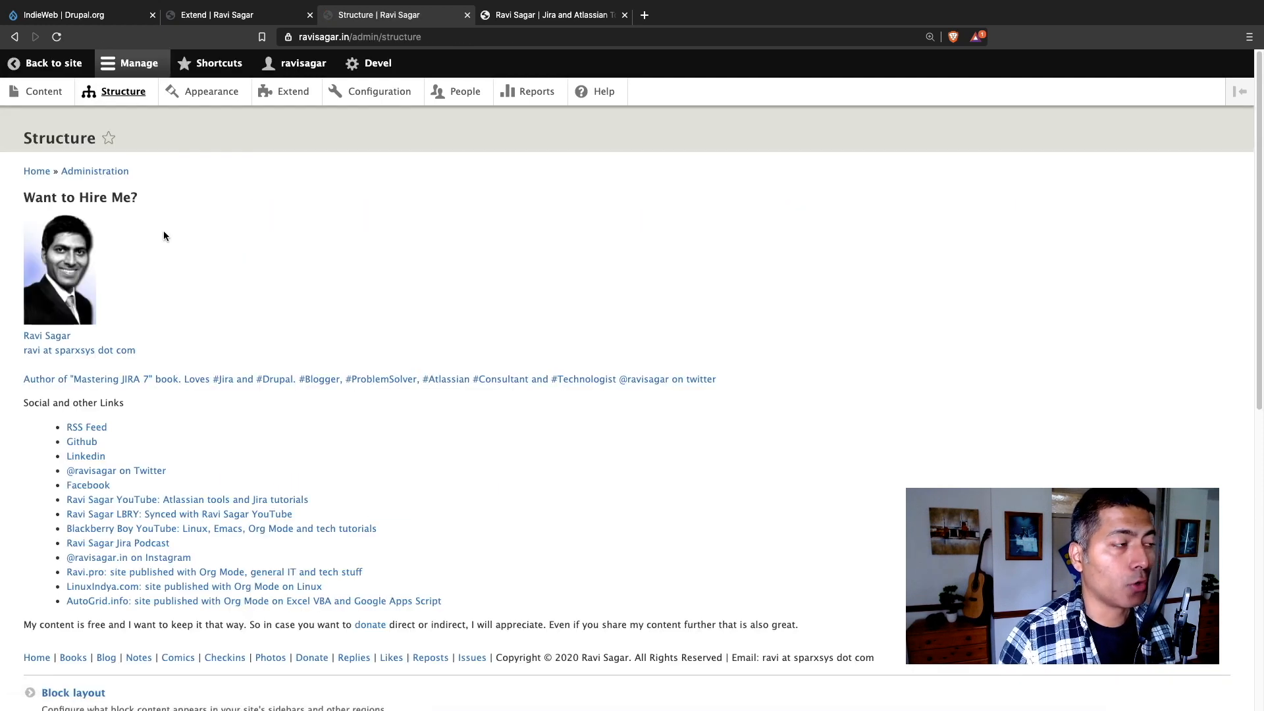
{"action": "scroll", "coordinate": [274, 261], "scroll_direction": "down", "scroll_amount": 8}
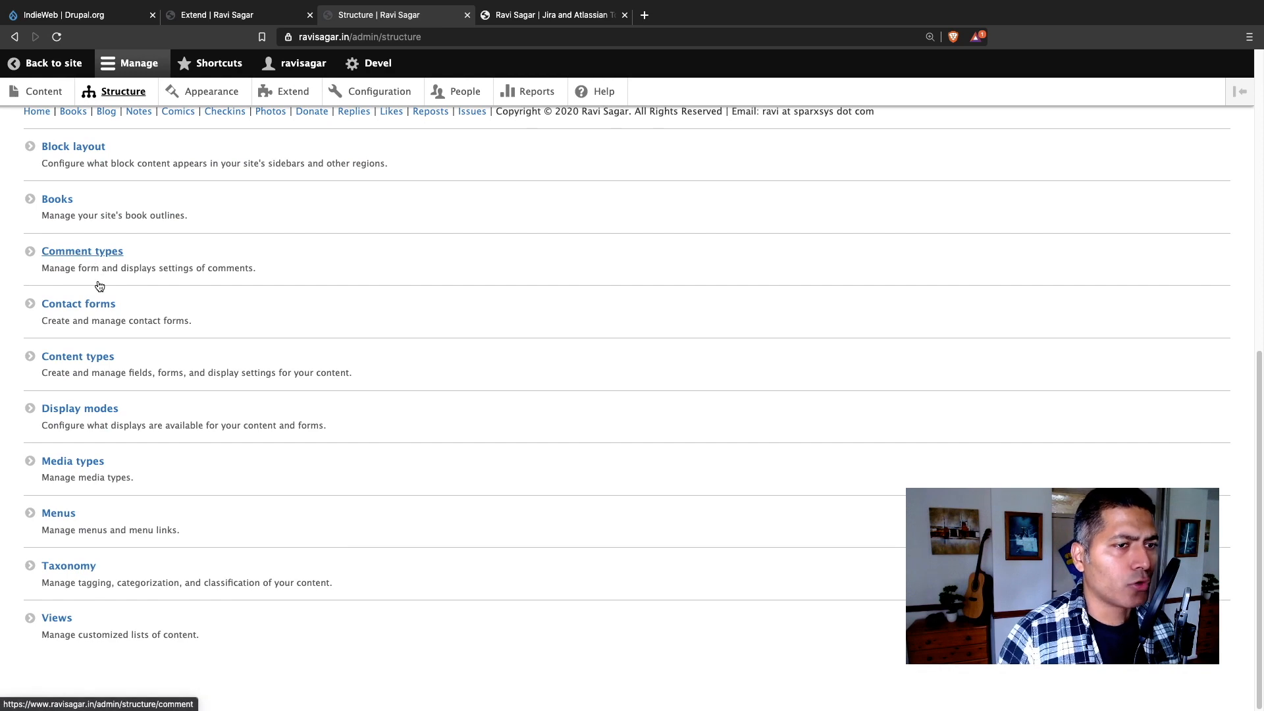
{"action": "left_click", "coordinate": [77, 362]}
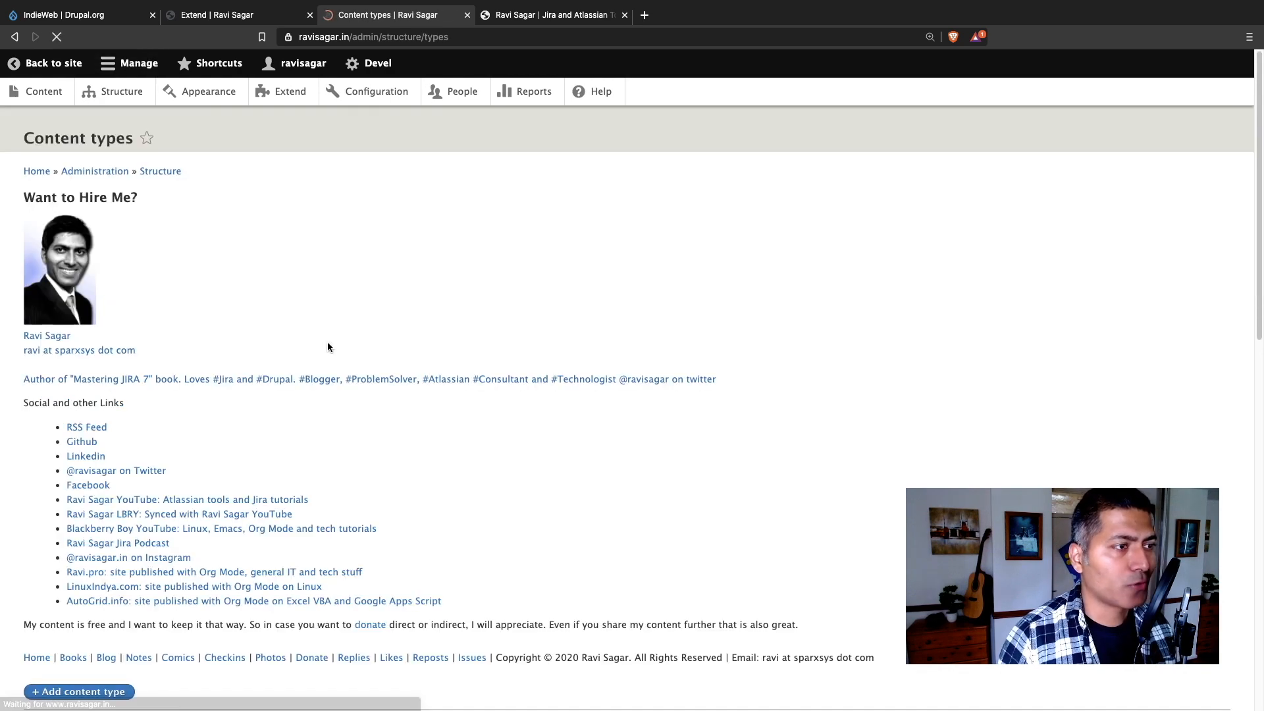
{"action": "scroll", "coordinate": [328, 344], "scroll_direction": "down", "scroll_amount": 7}
{"action": "scroll", "coordinate": [328, 345], "scroll_direction": "down", "scroll_amount": 3}
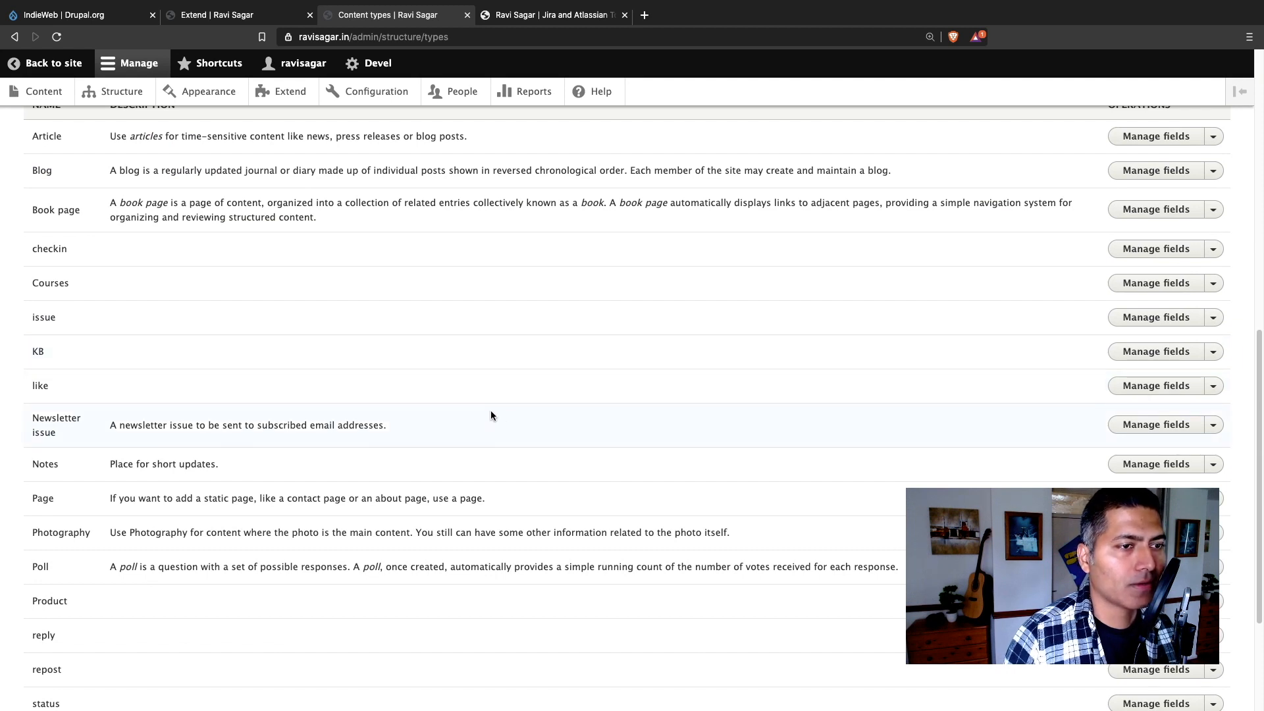
{"action": "scroll", "coordinate": [471, 406], "scroll_direction": "up", "scroll_amount": 2}
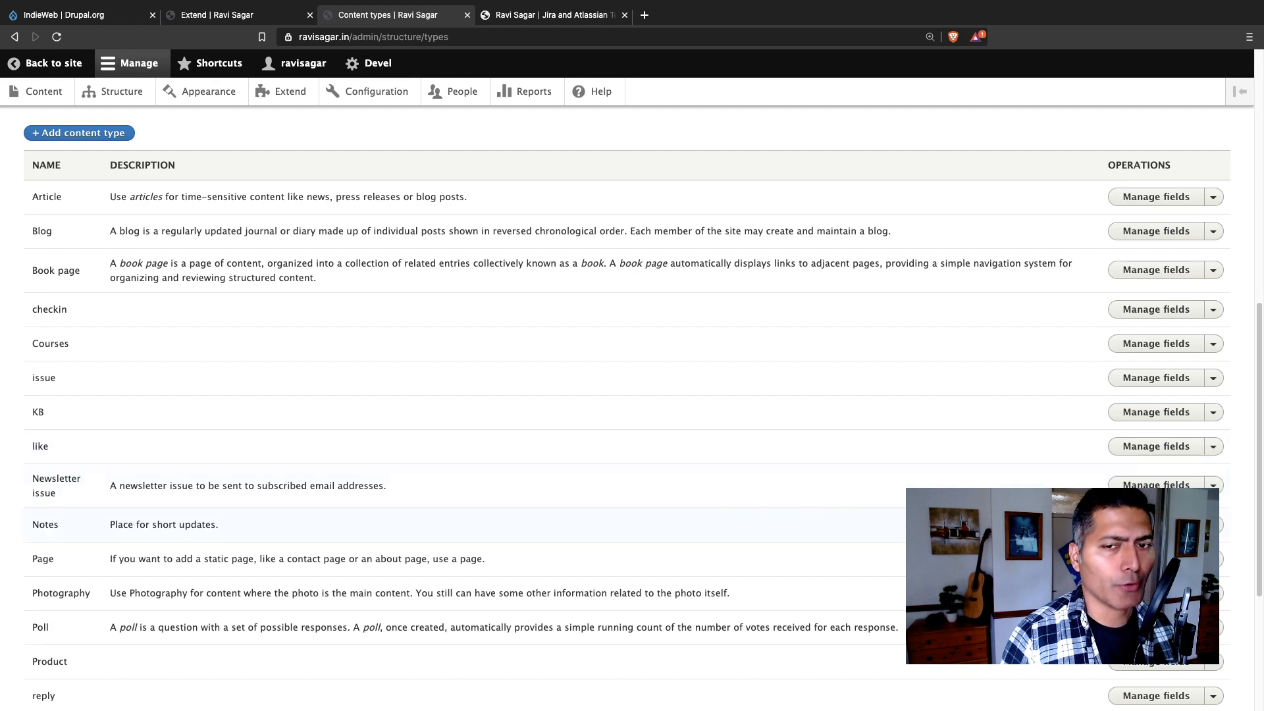
Open the Notes content type for editing and review the Link field and Post type in its IndieWeb settings.
{"action": "left_click", "coordinate": [1221, 532]}
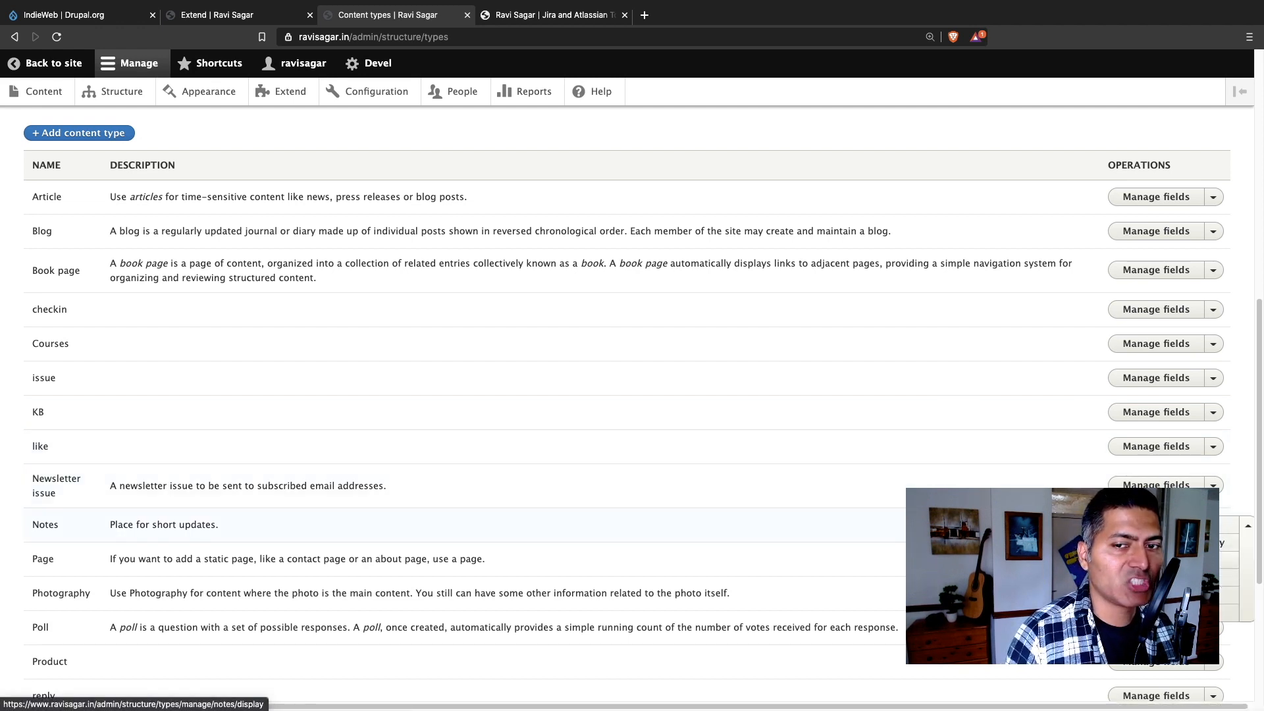
{"action": "left_click", "coordinate": [1172, 561]}
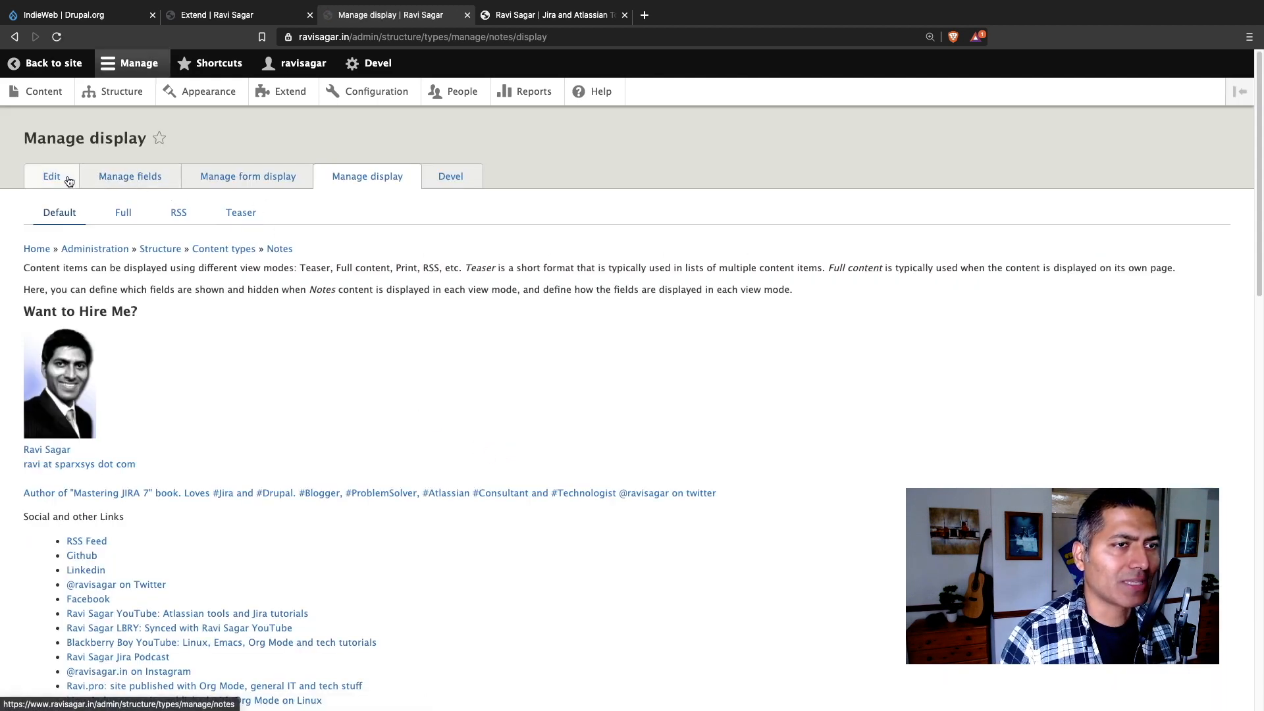
{"action": "left_click", "coordinate": [58, 180]}
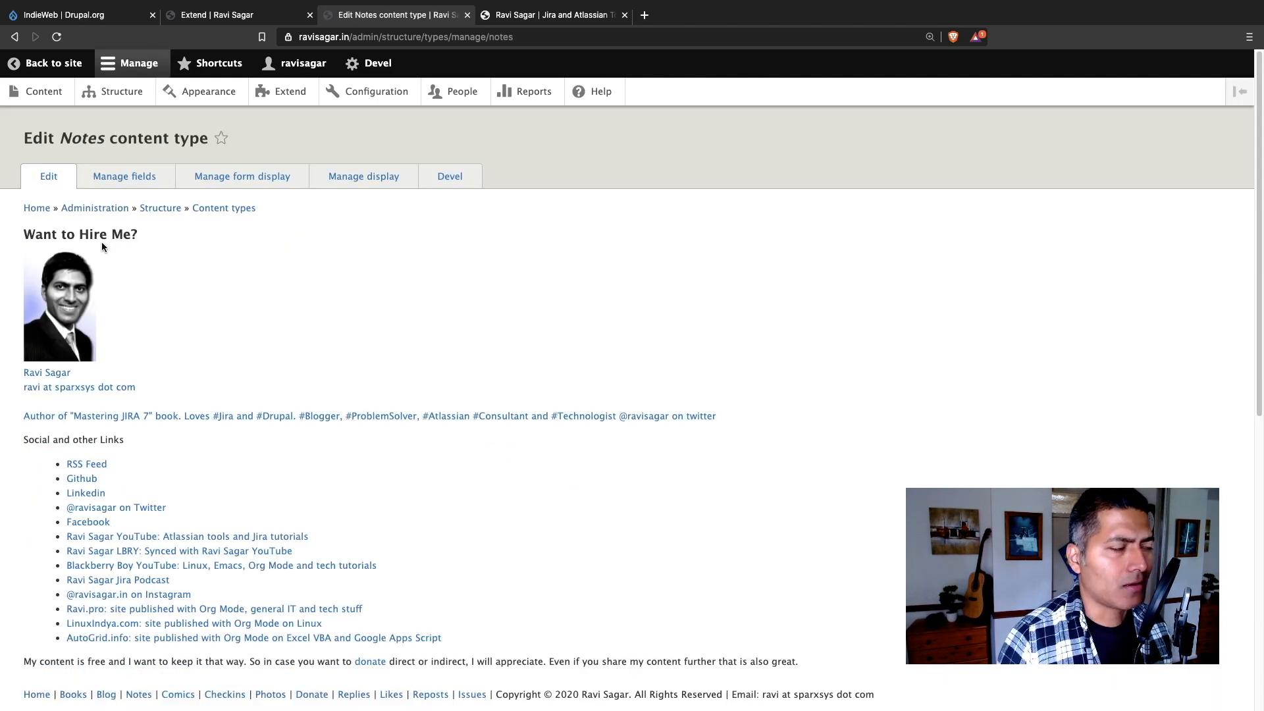
{"action": "scroll", "coordinate": [105, 251], "scroll_direction": "down", "scroll_amount": 5}
{"action": "scroll", "coordinate": [191, 305], "scroll_direction": "down", "scroll_amount": 2}
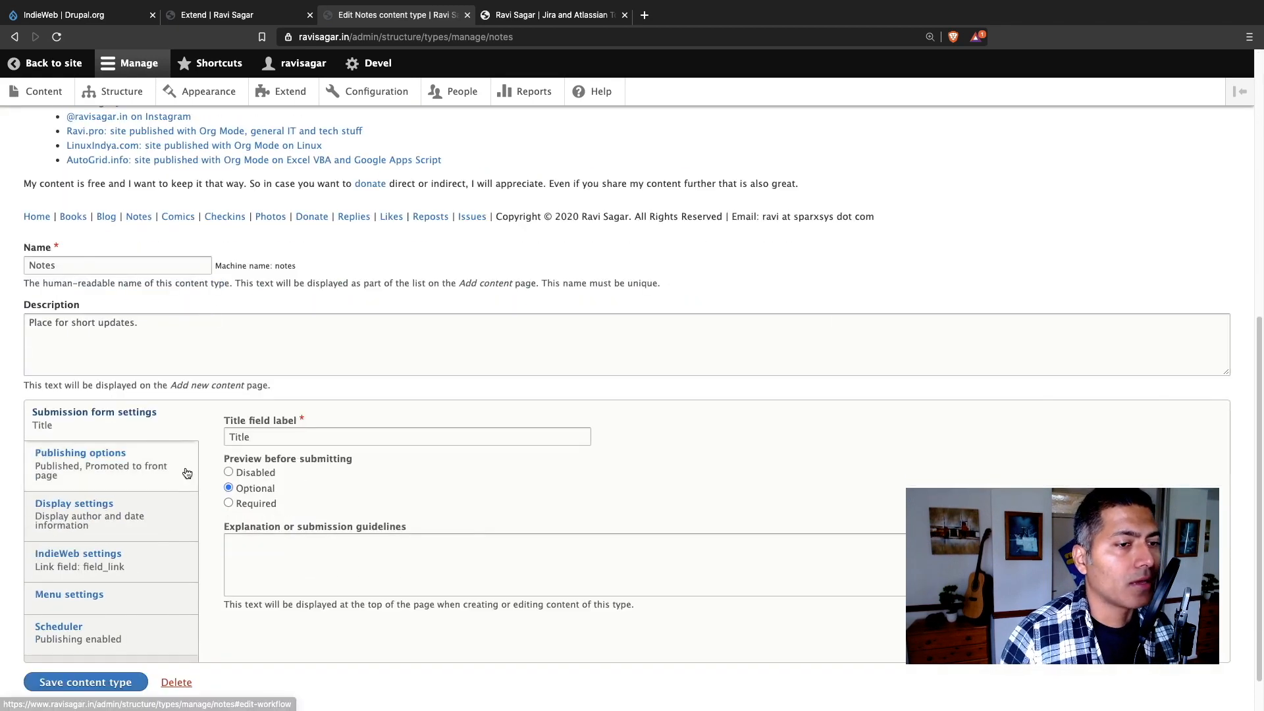
{"action": "left_click", "coordinate": [118, 523]}
{"action": "left_click", "coordinate": [107, 565]}
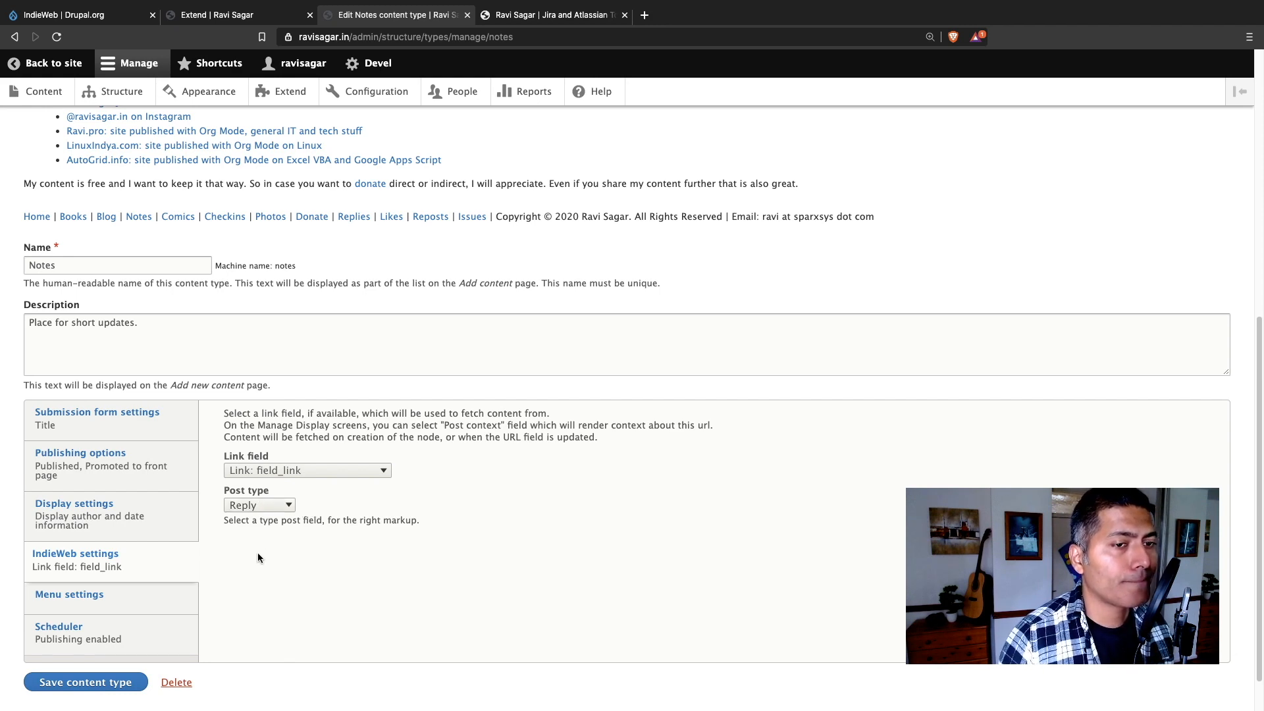
Open the field list of the Notes content type and review its fields, including Link and Location.
{"action": "scroll", "coordinate": [258, 554], "scroll_direction": "up", "scroll_amount": 7}
{"action": "left_click", "coordinate": [120, 179]}
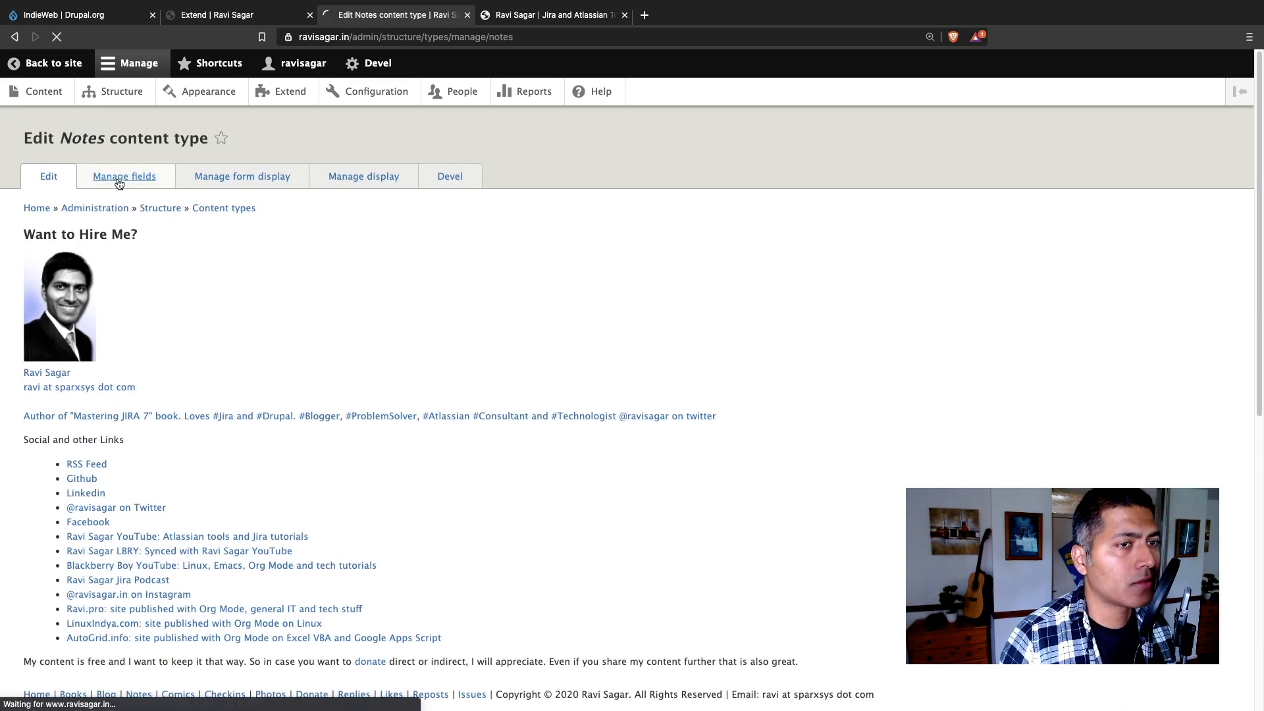
{"action": "scroll", "coordinate": [278, 337], "scroll_direction": "down", "scroll_amount": 6}
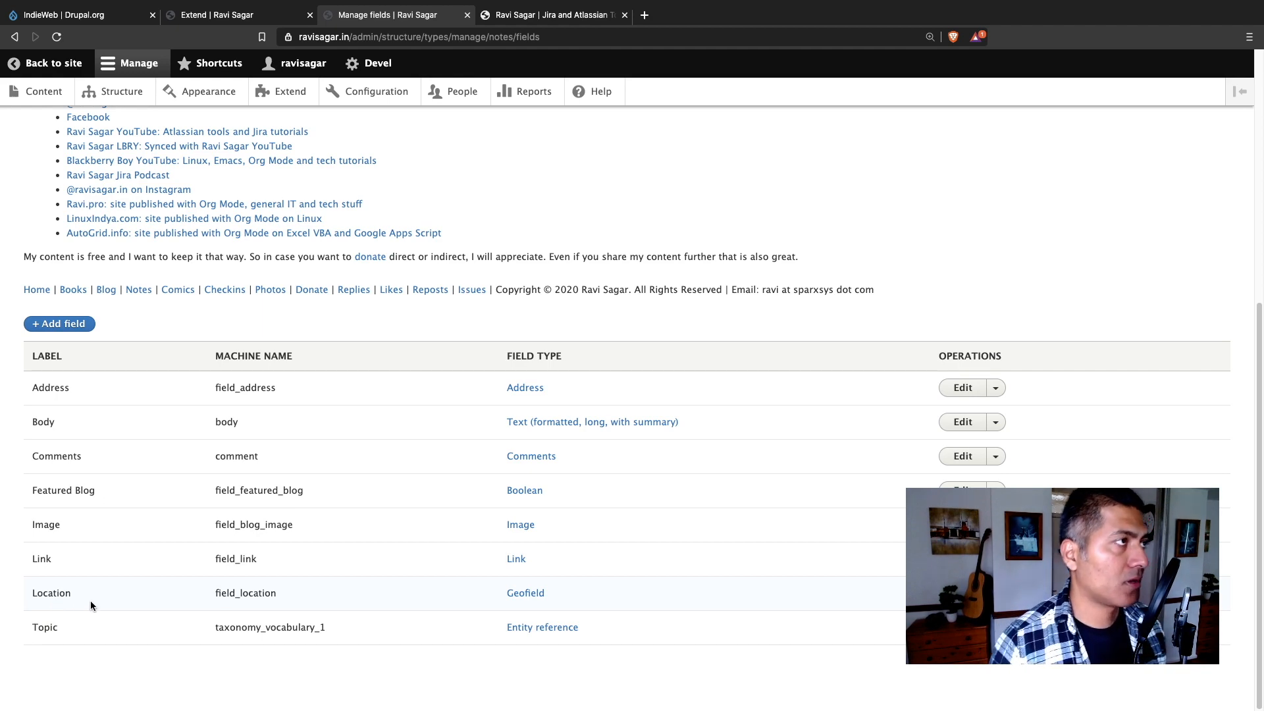
{"action": "scroll", "coordinate": [179, 562], "scroll_direction": "up", "scroll_amount": 10}
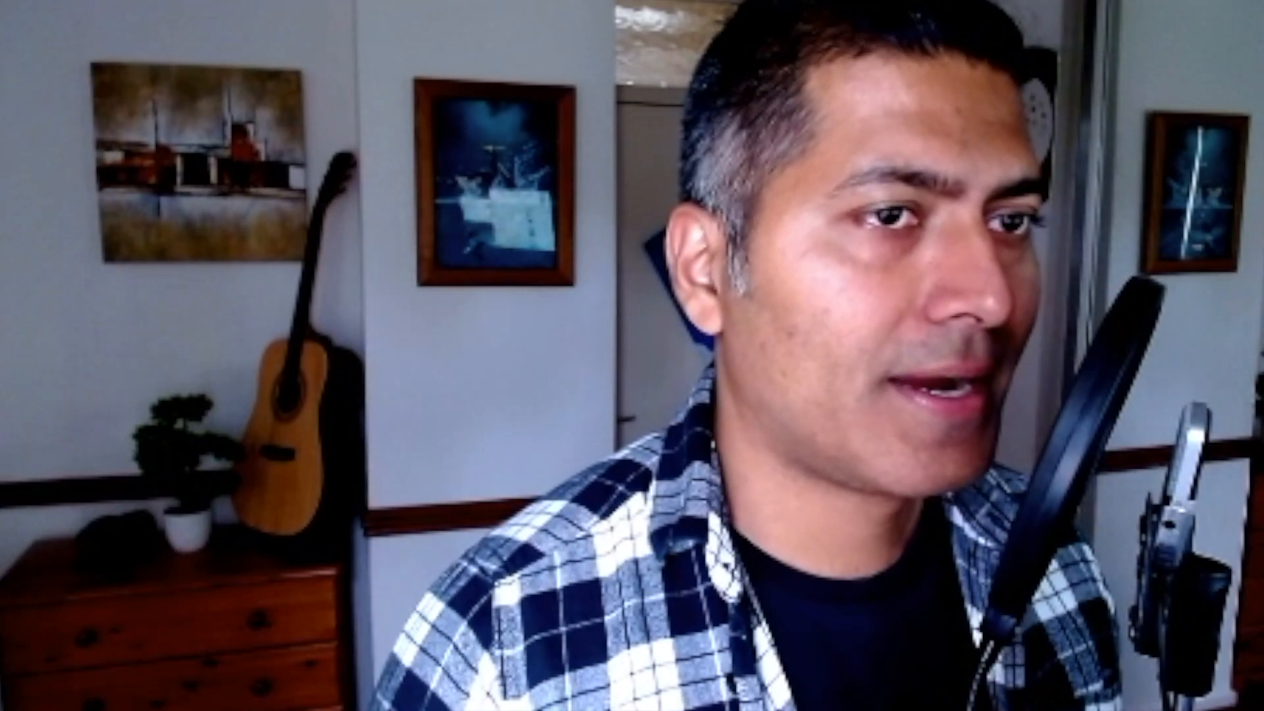